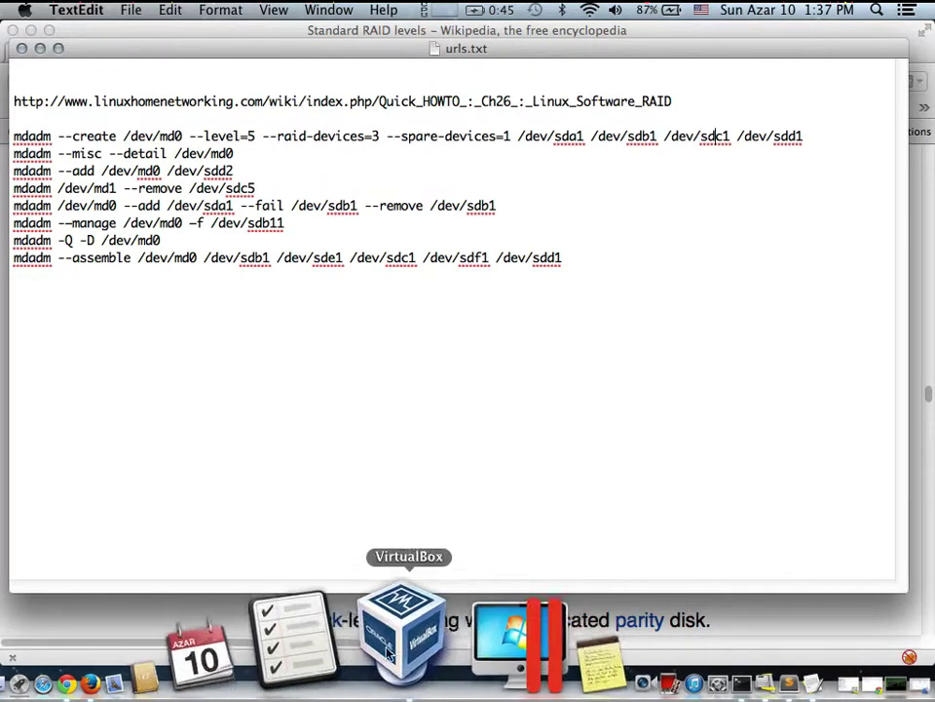
- Switch to VirtualBox and detach NewVirtualDisk1.vdi from the SATA controller in the MTA machine's storage settings
left_click(386, 652)
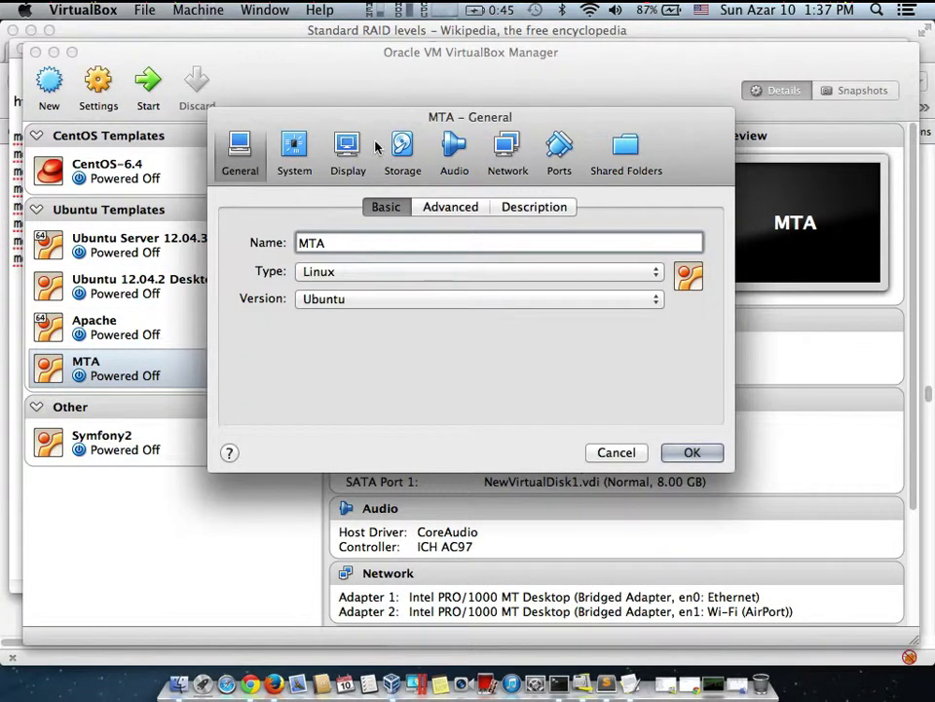
left_click(403, 148)
left_click(322, 322)
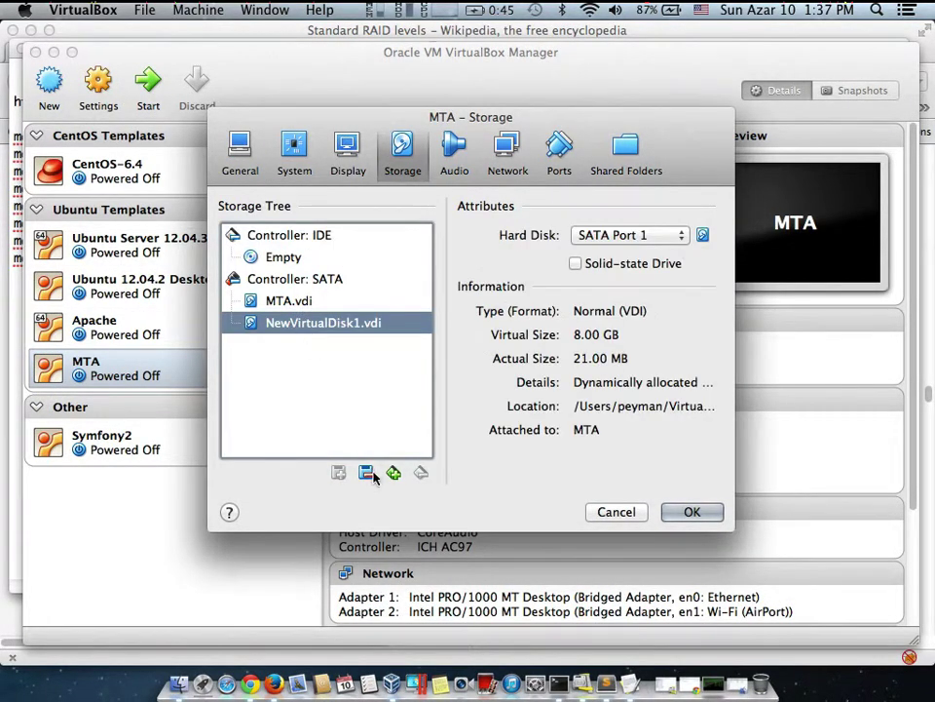
left_click(366, 473)
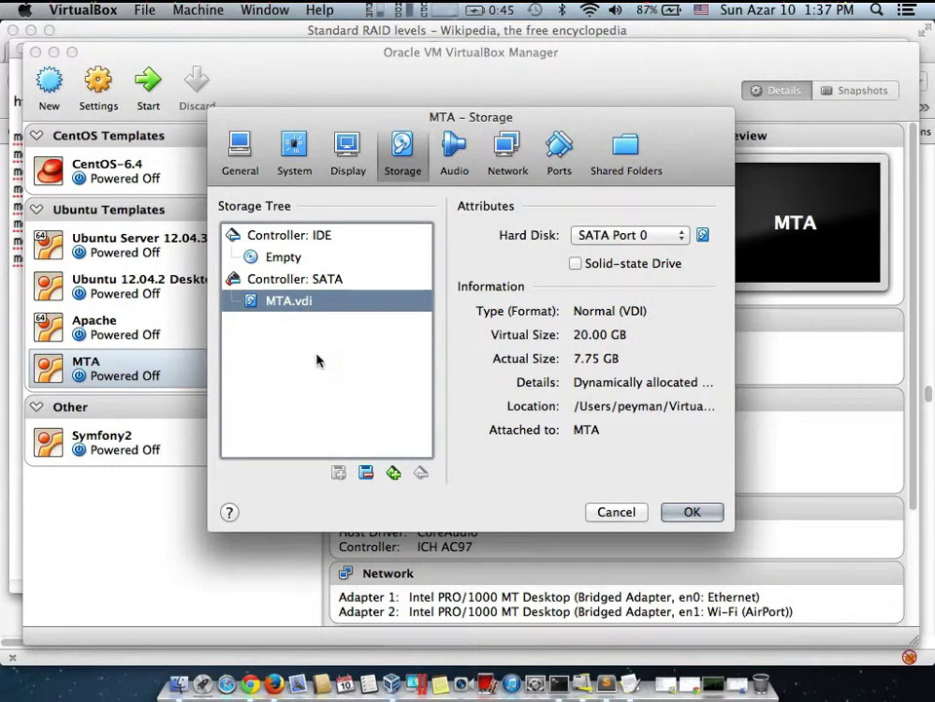
- Create a dynamically allocated VDI hard disk named D1 with a size of 1.00 GB on the SATA controller
left_click(298, 276)
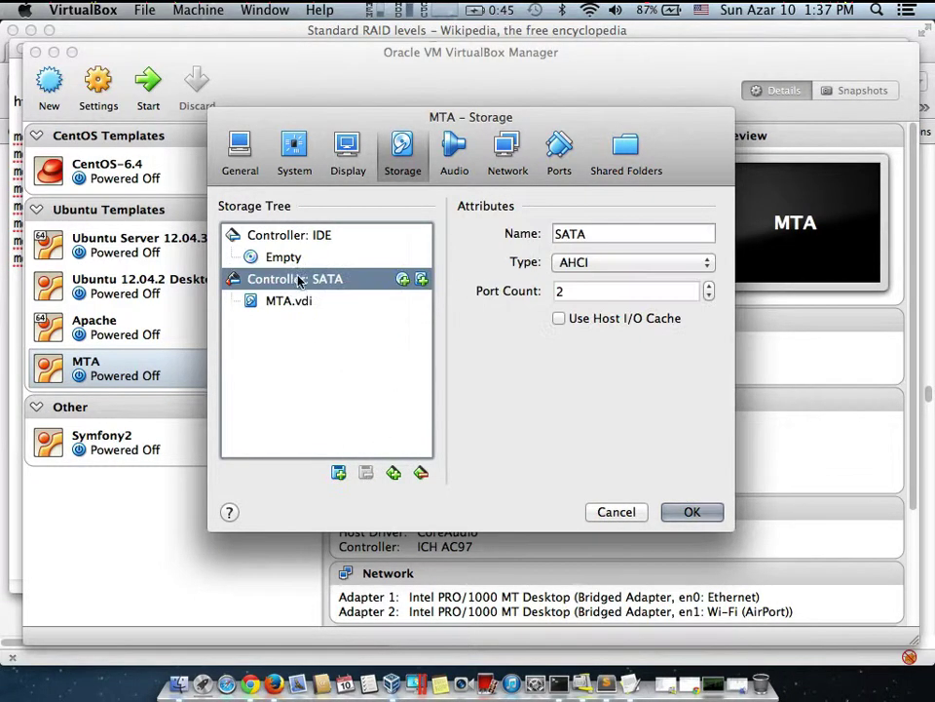
left_click(338, 472)
left_click(407, 500)
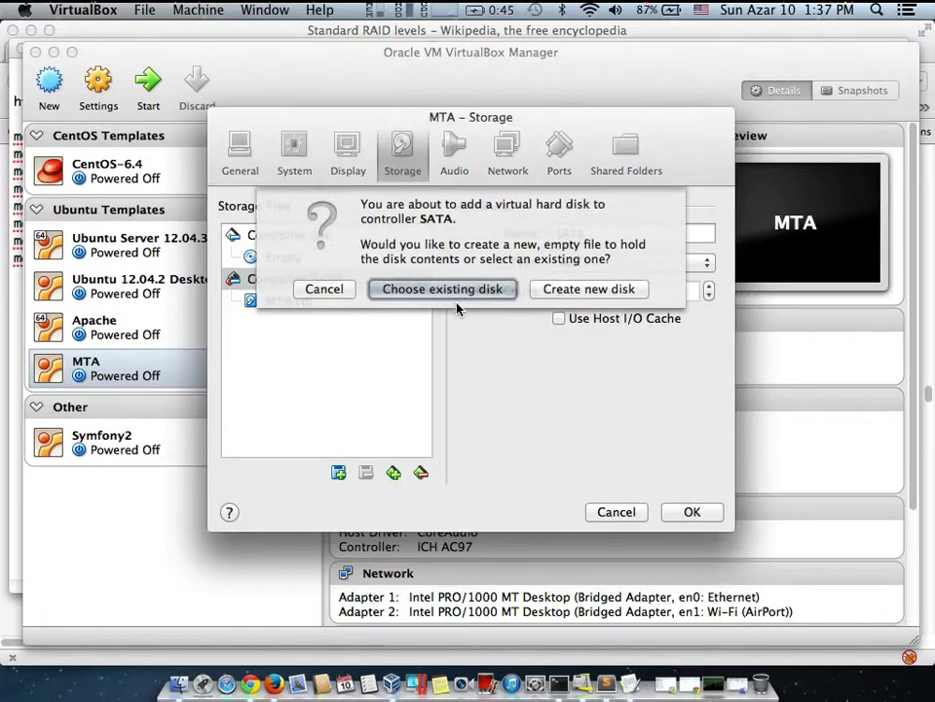
left_click(578, 290)
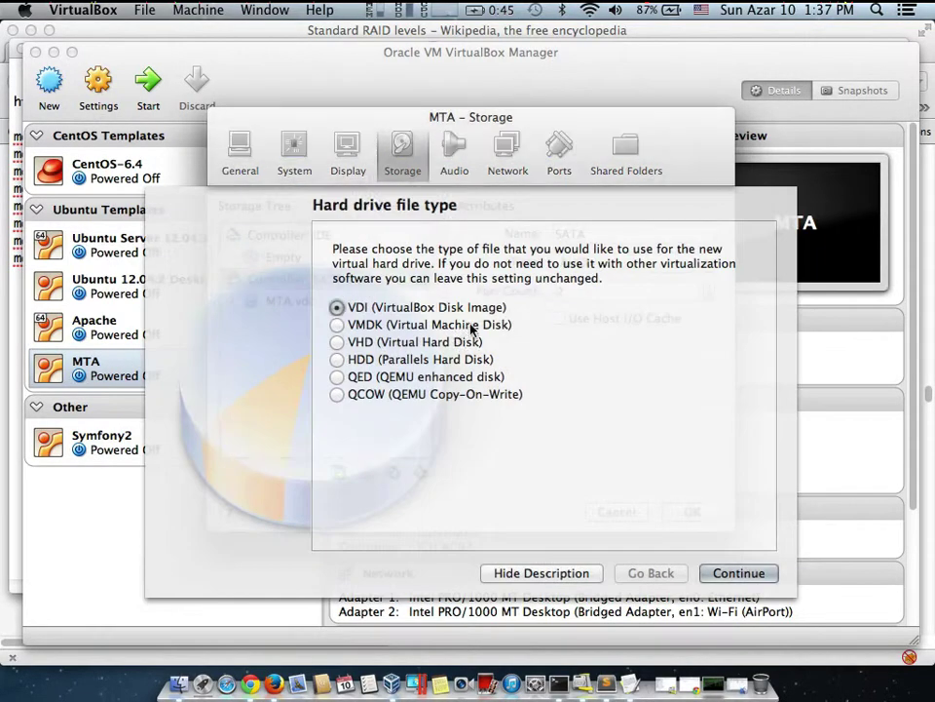
left_click(712, 572)
left_click(718, 571)
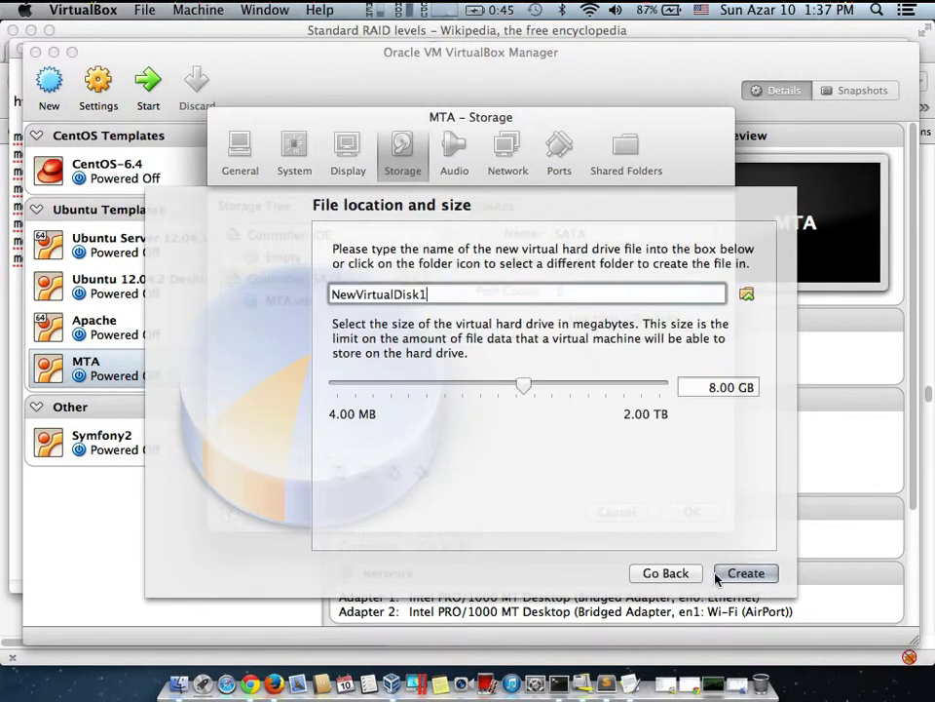
left_click(713, 387)
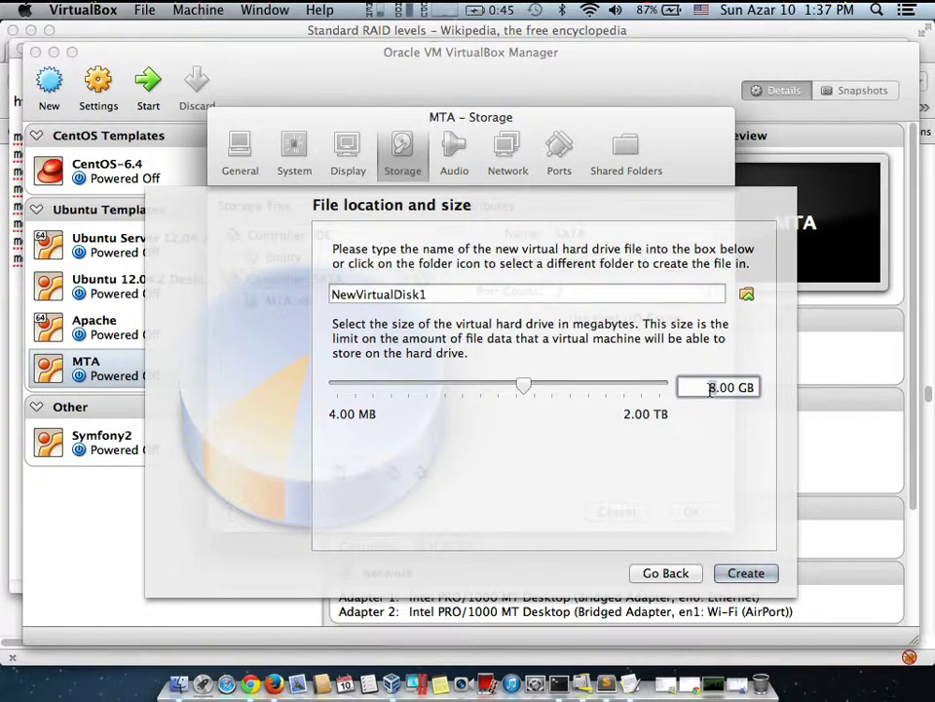
double_click(453, 290)
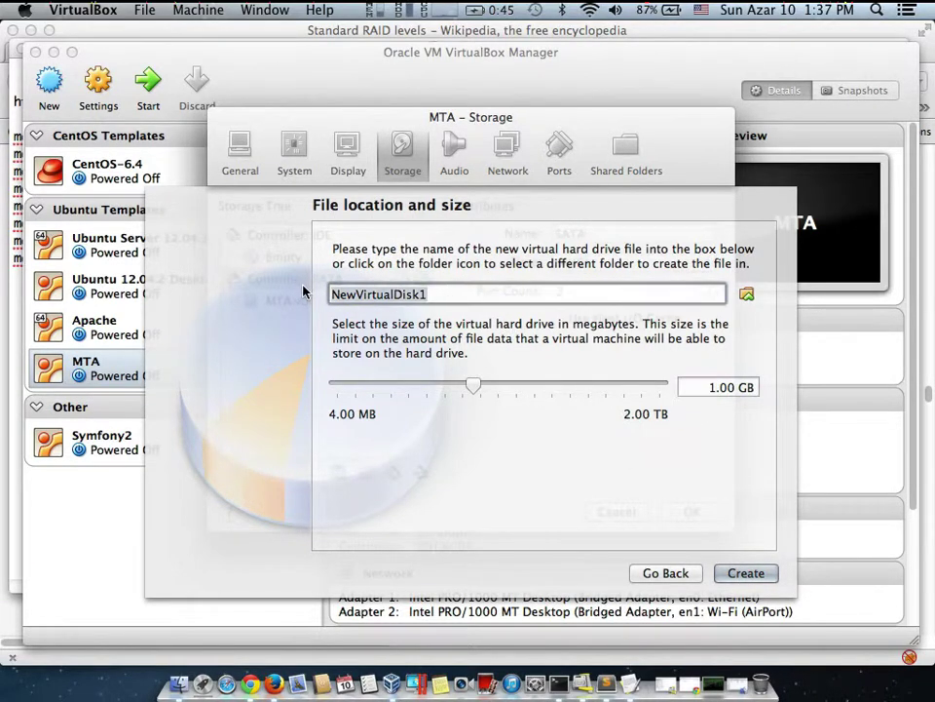
type("D1")
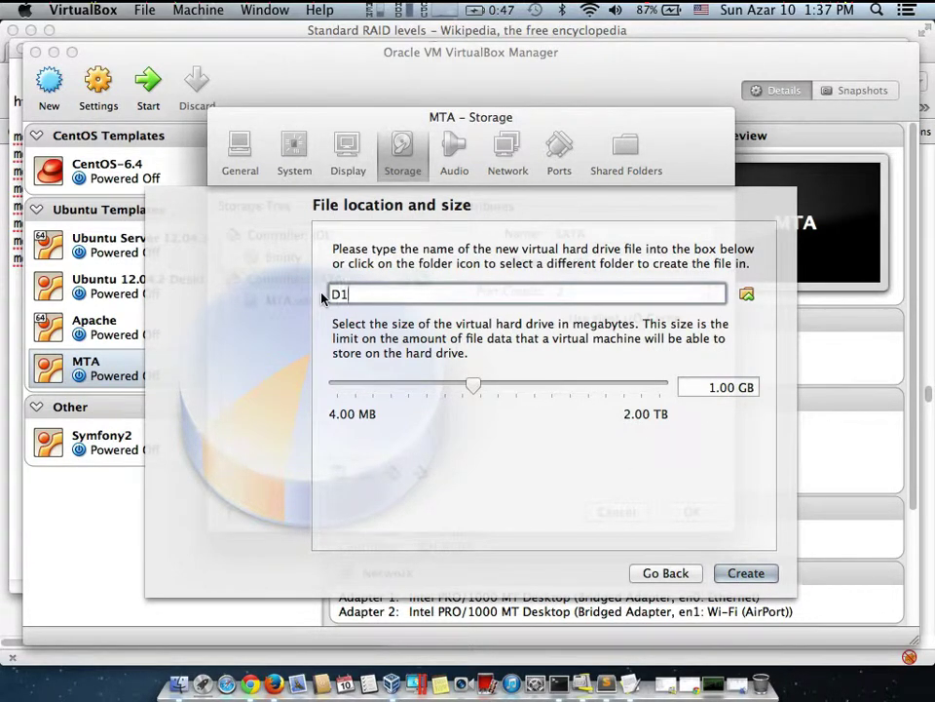
left_click(737, 574)
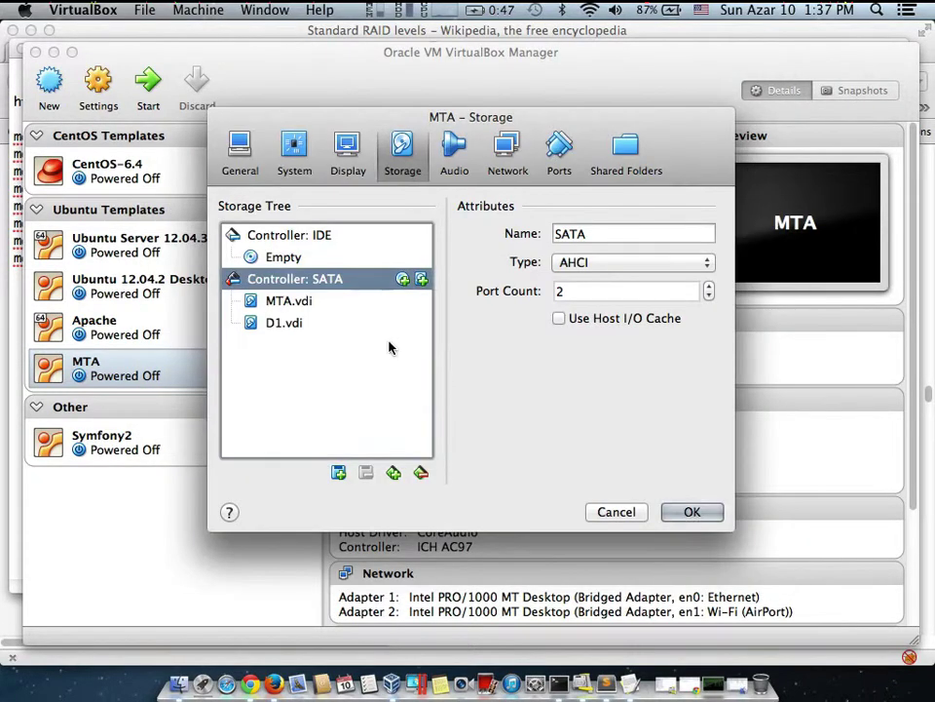
- Add a second new VDI hard disk to the SATA controller, dynamically allocated, named D2 and sized 1.00 GB
left_click(338, 474)
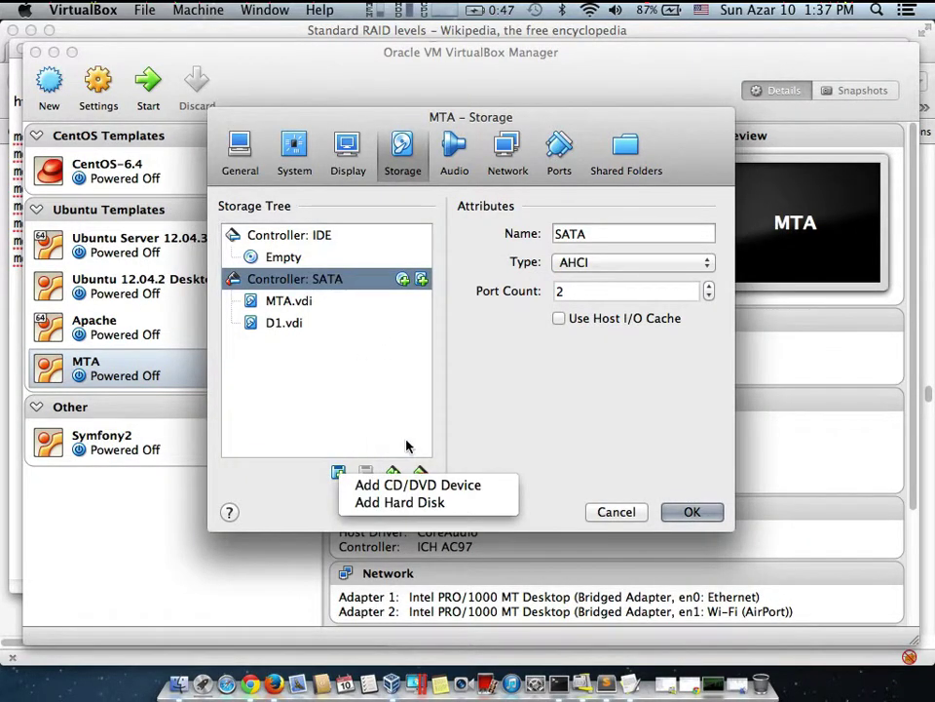
left_click(419, 502)
left_click(557, 293)
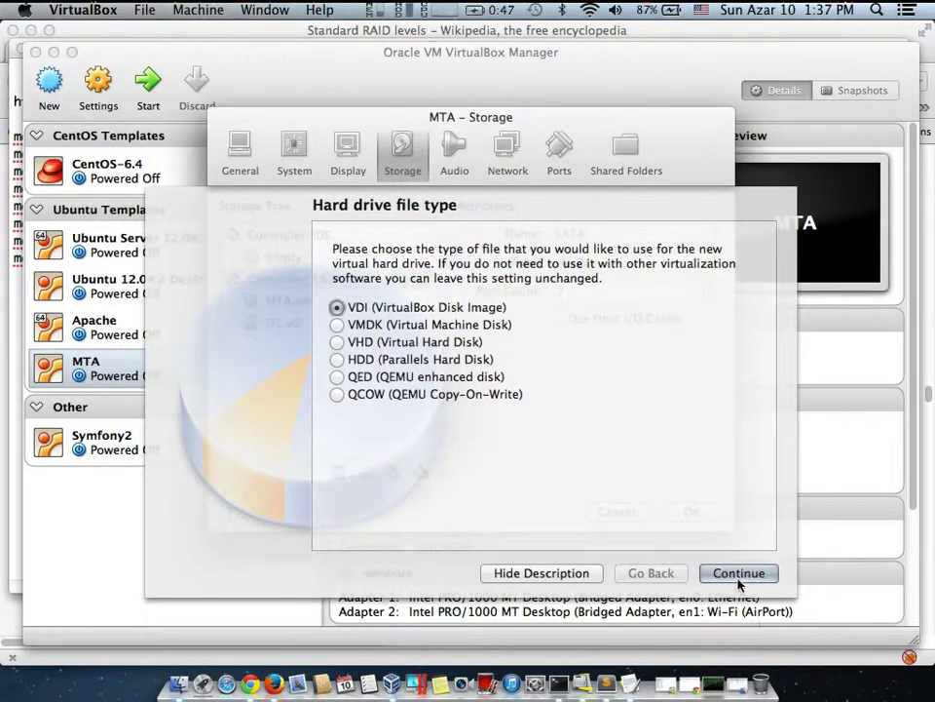
left_click(736, 573)
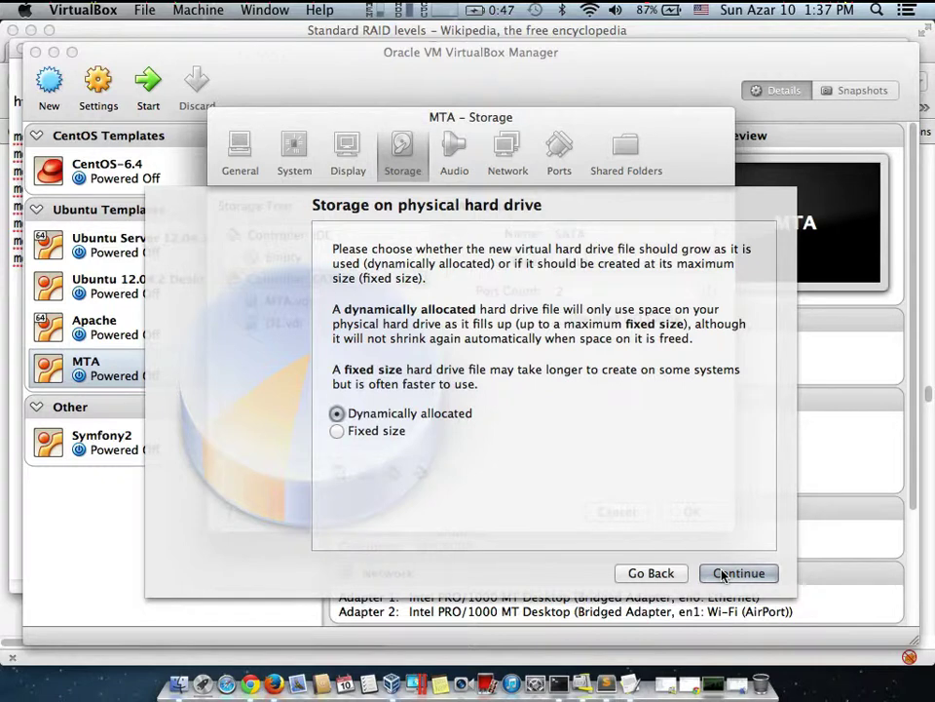
left_click(723, 573)
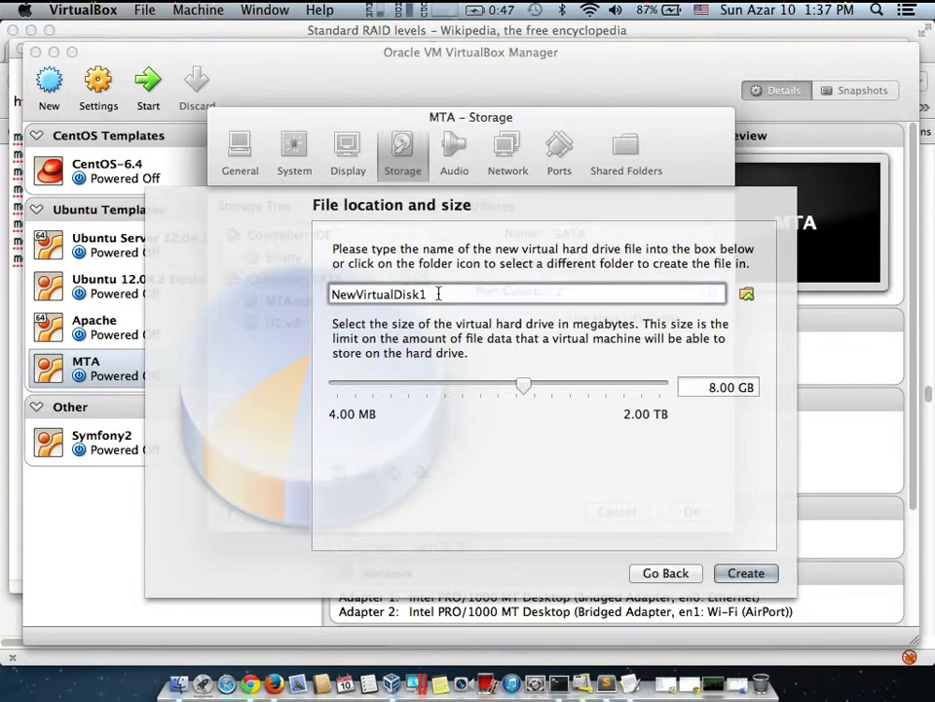
type("D2")
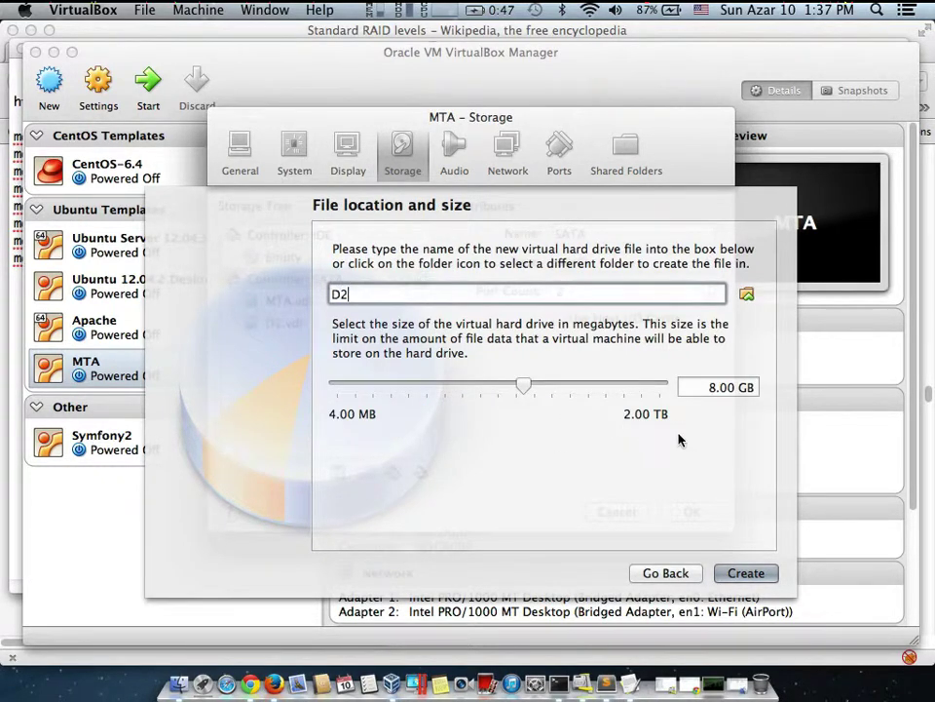
left_click(711, 383)
key("Delete")
type("1")
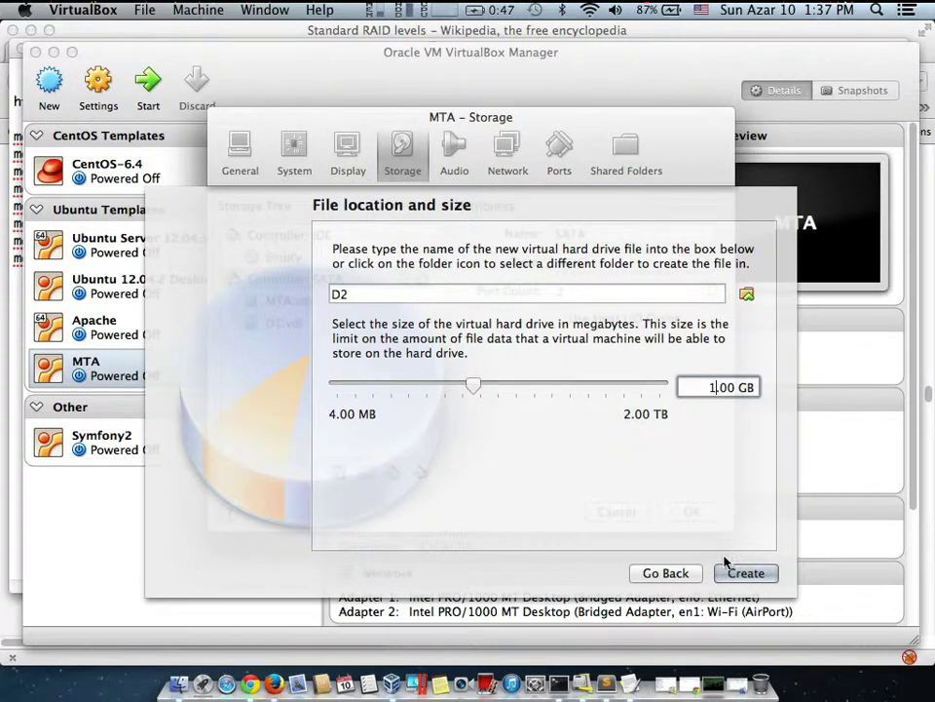
left_click(739, 574)
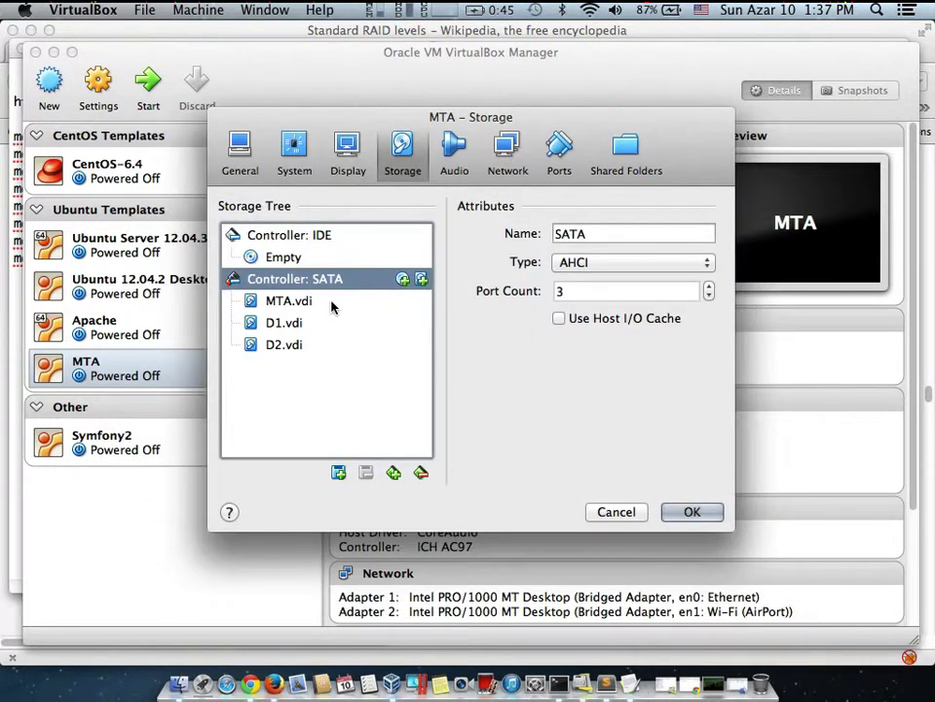
- Add a third new VDI hard disk to the SATA controller, dynamically allocated, named D3 and sized 1 GB
left_click(339, 473)
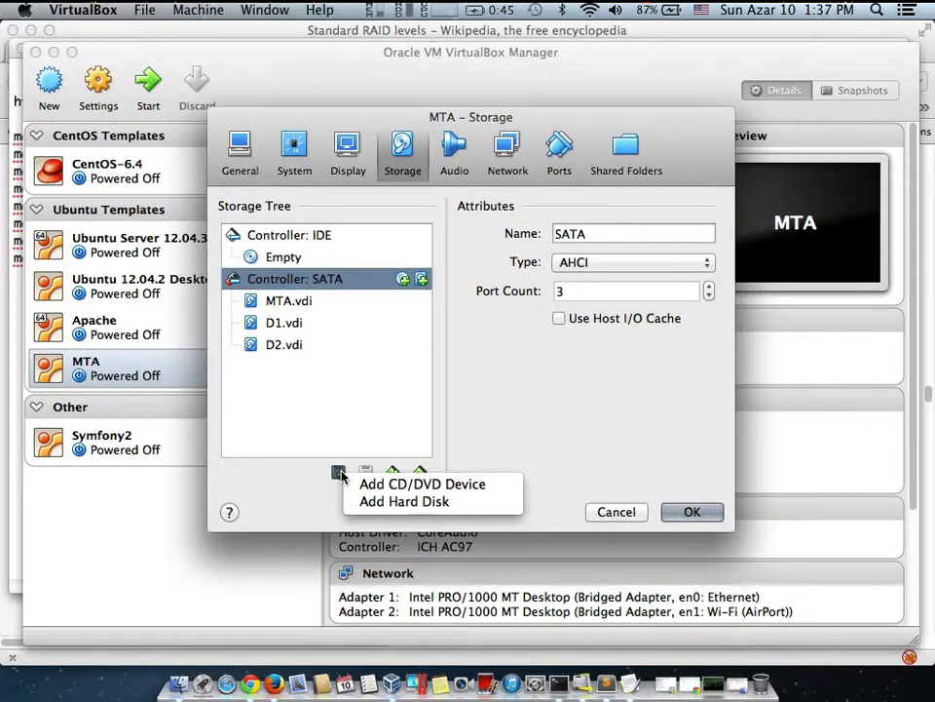
left_click(390, 501)
left_click(570, 289)
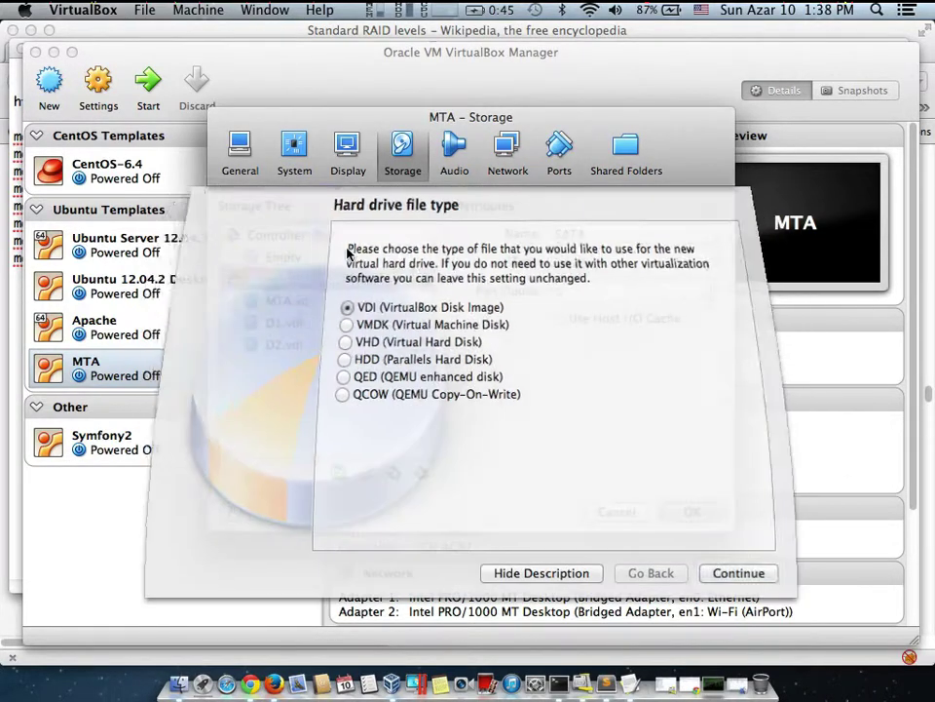
left_click(737, 570)
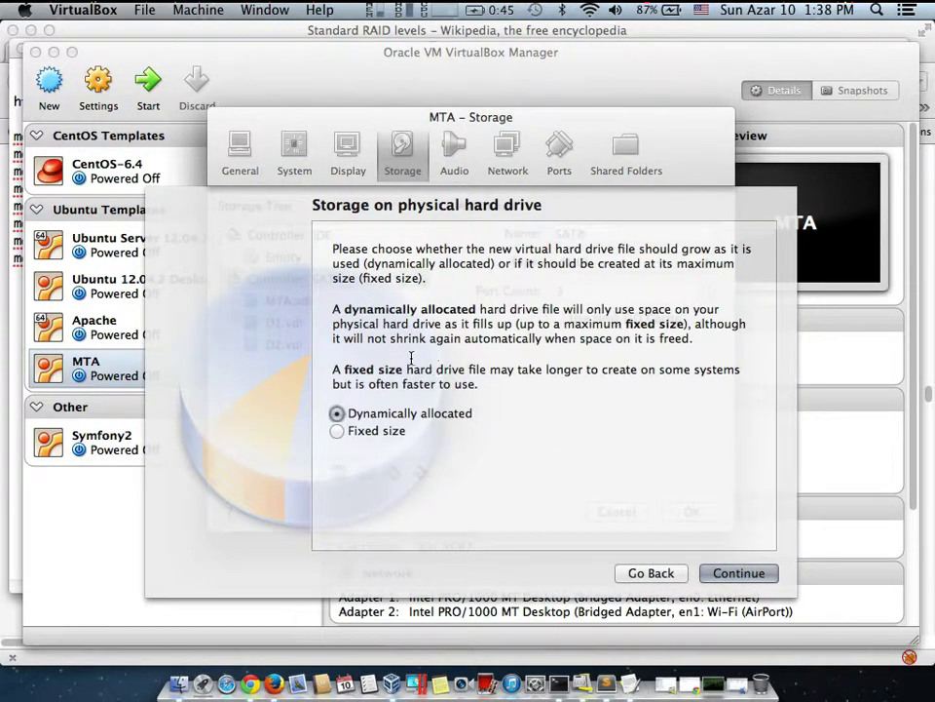
left_click(729, 572)
left_click_drag(429, 294, 265, 295)
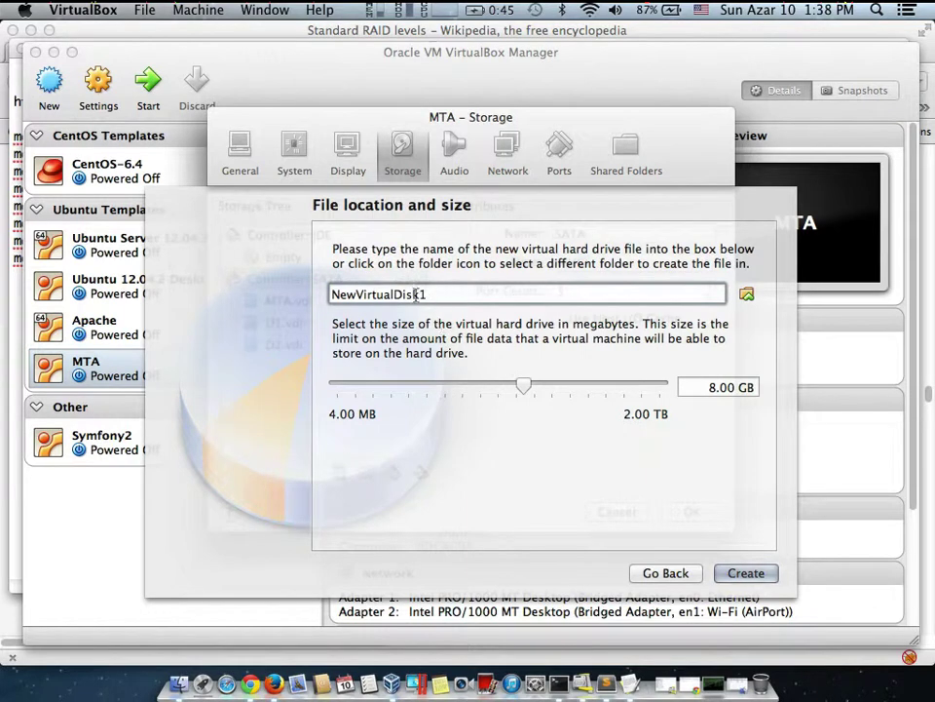
type("D3")
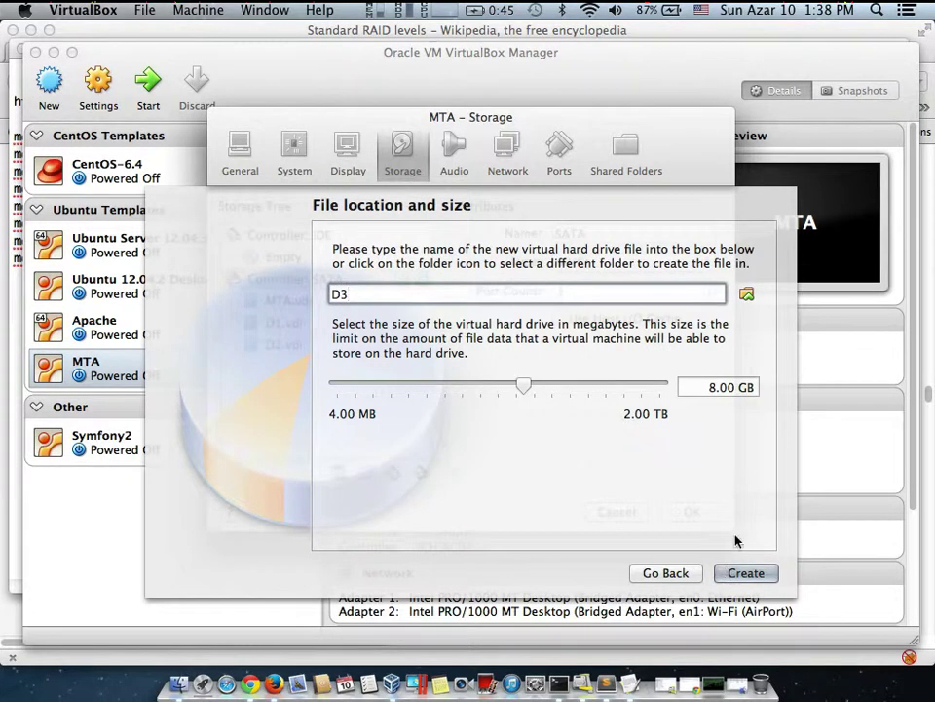
left_click(708, 388)
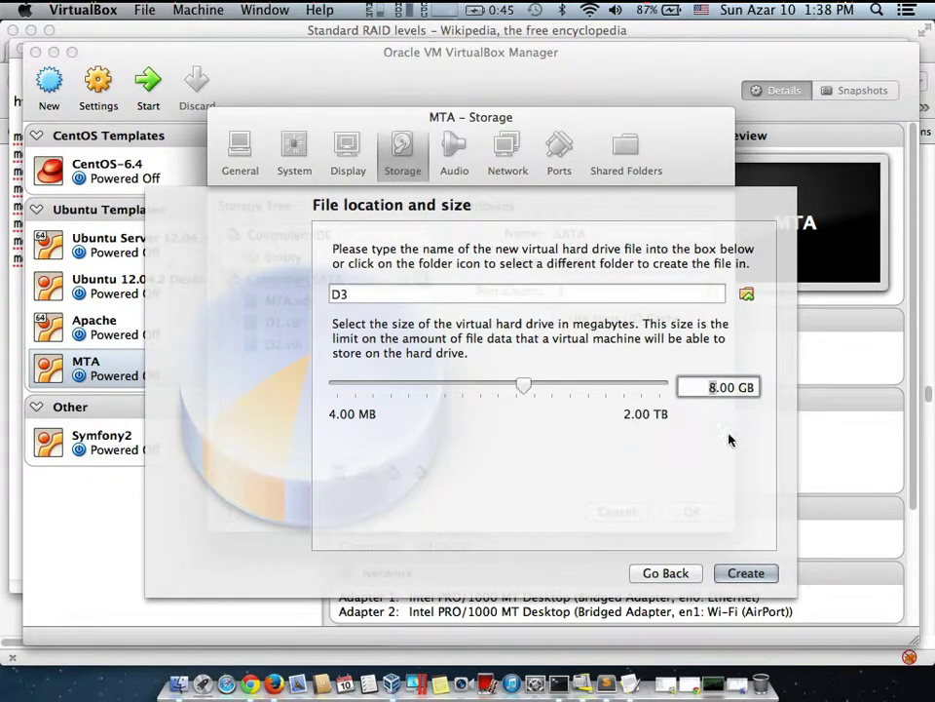
key("Delete")
type("1")
left_click(744, 572)
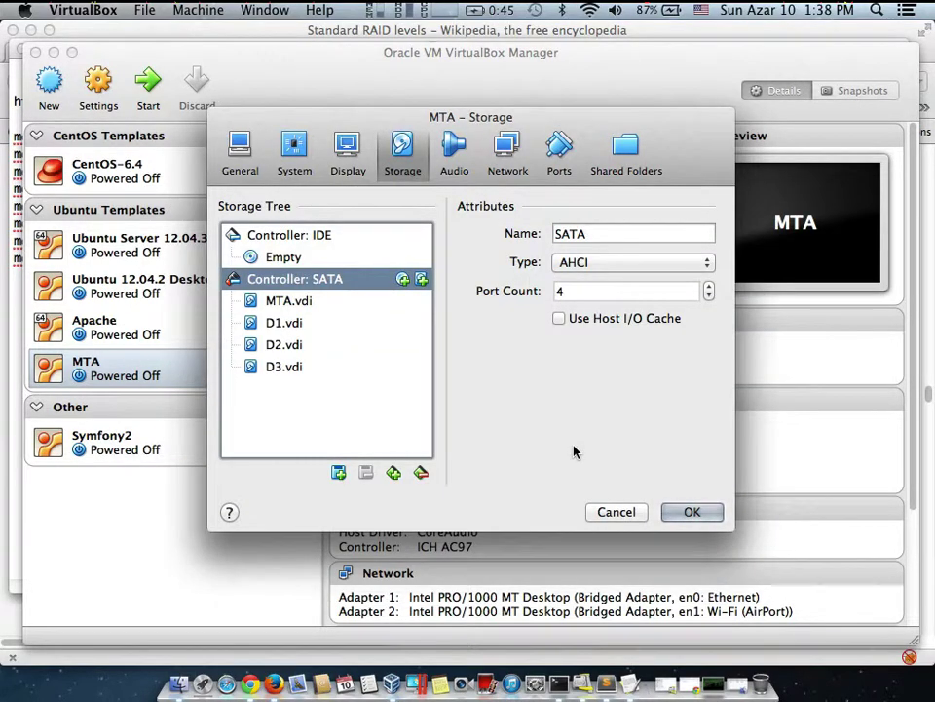
- Remove the SATA controller from the storage tree and discard all pending changes to the MTA machine's settings
right_click(315, 283)
left_click(377, 327)
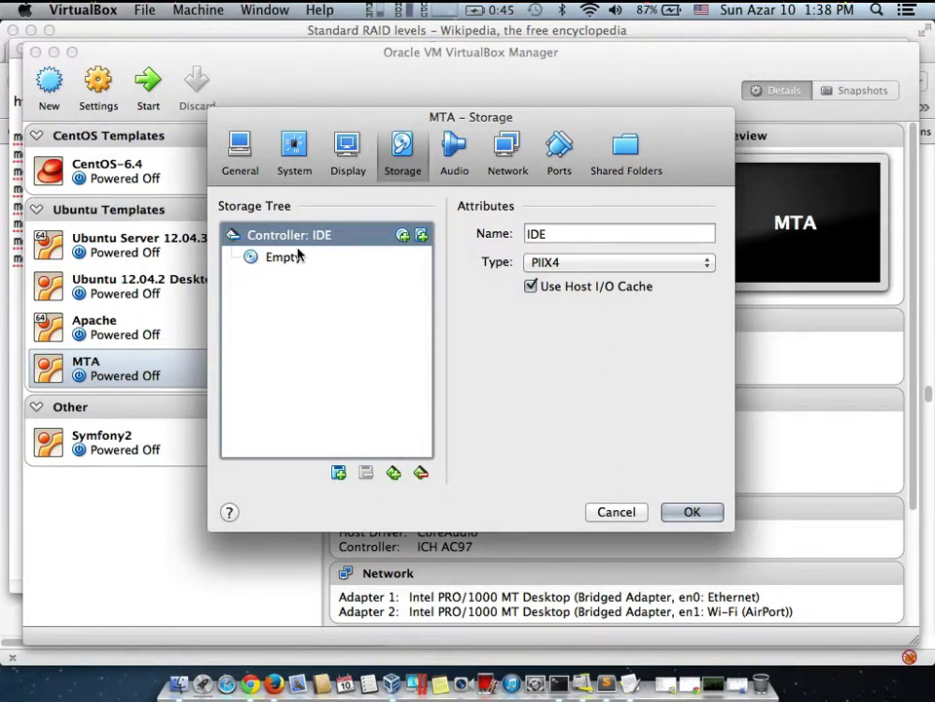
left_click(617, 512)
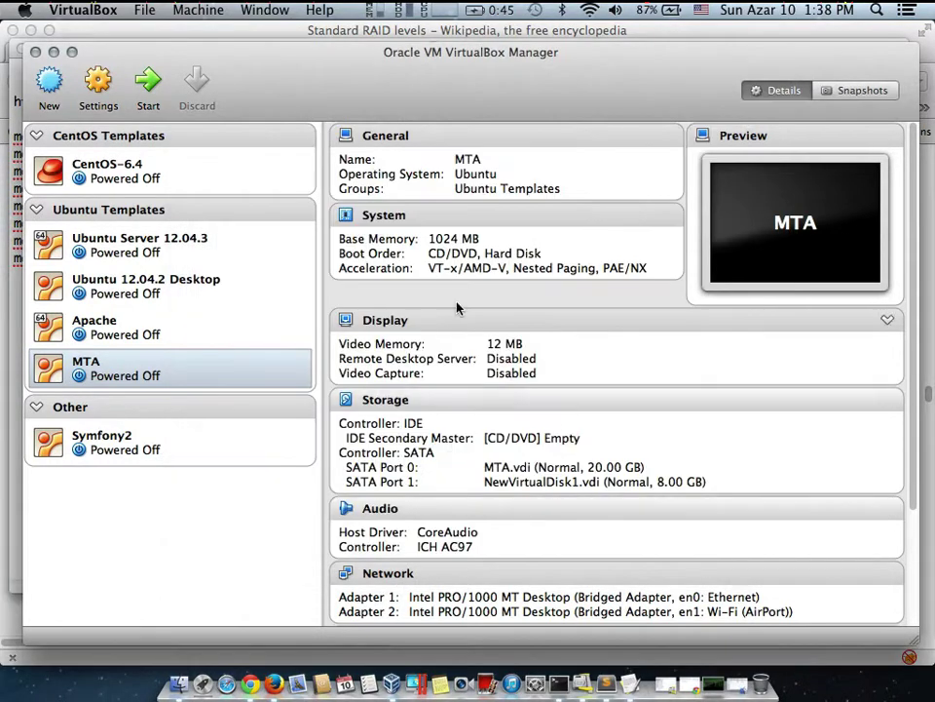
- Reopen the MTA machine's storage settings and remove NewVirtualDisk1.vdi from the SATA controller
left_click(98, 78)
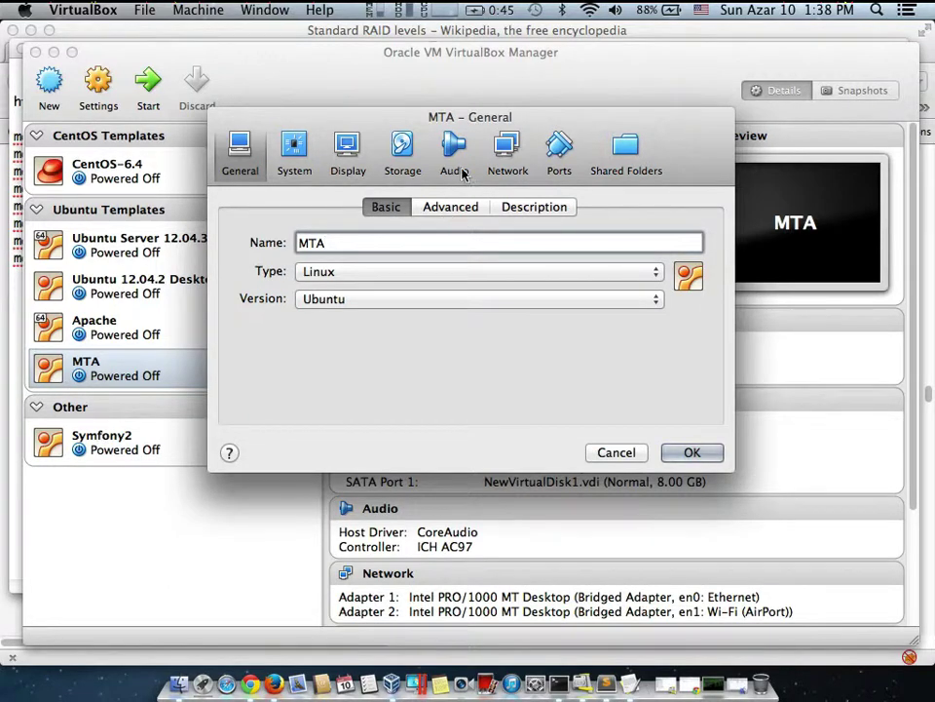
left_click(402, 151)
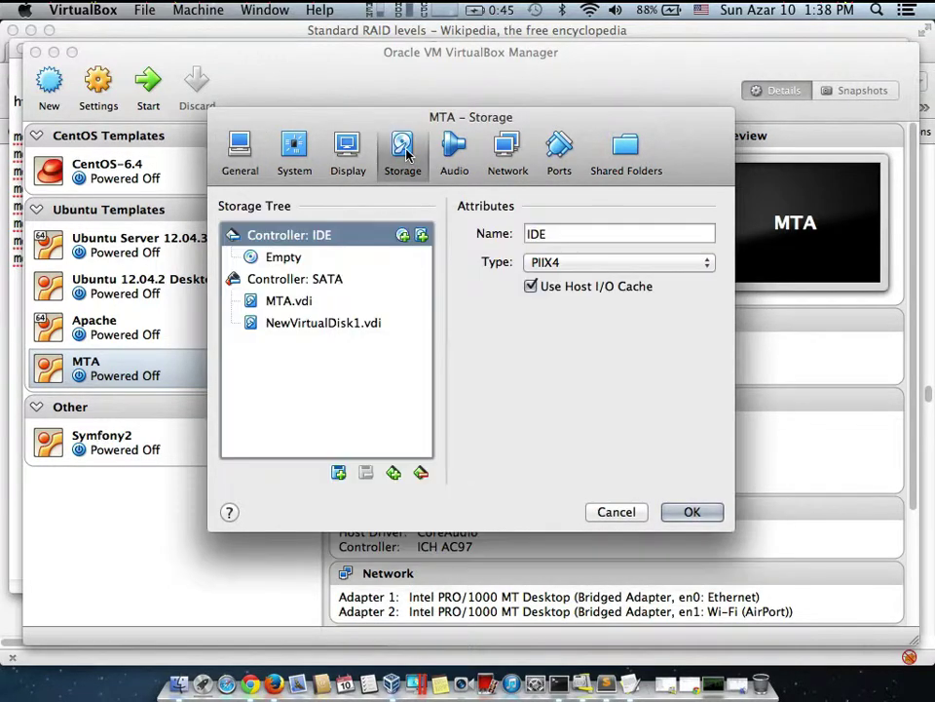
left_click(283, 322)
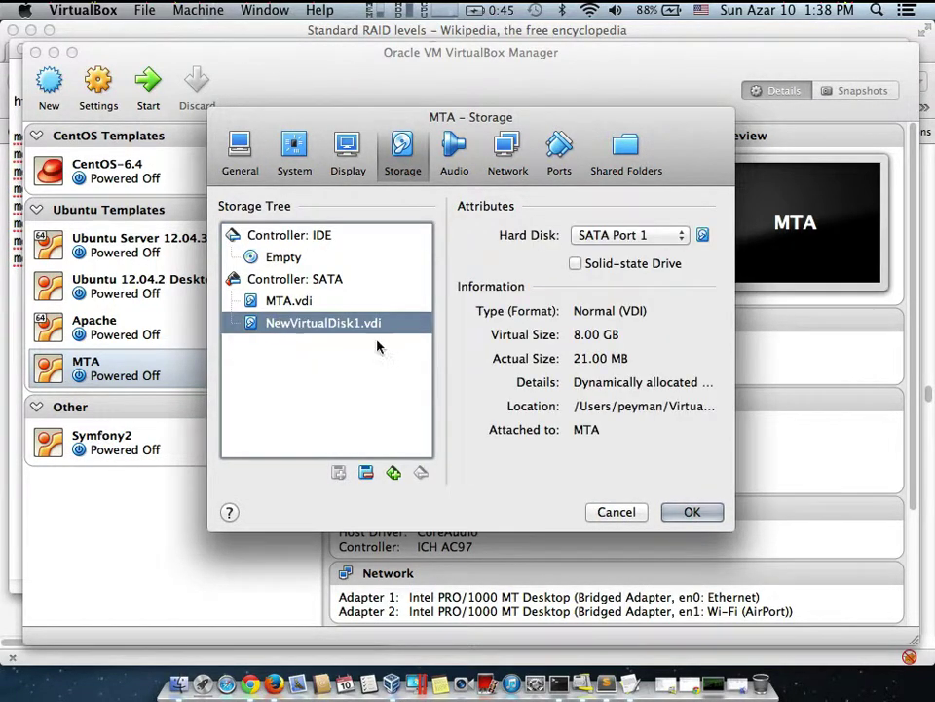
left_click(365, 472)
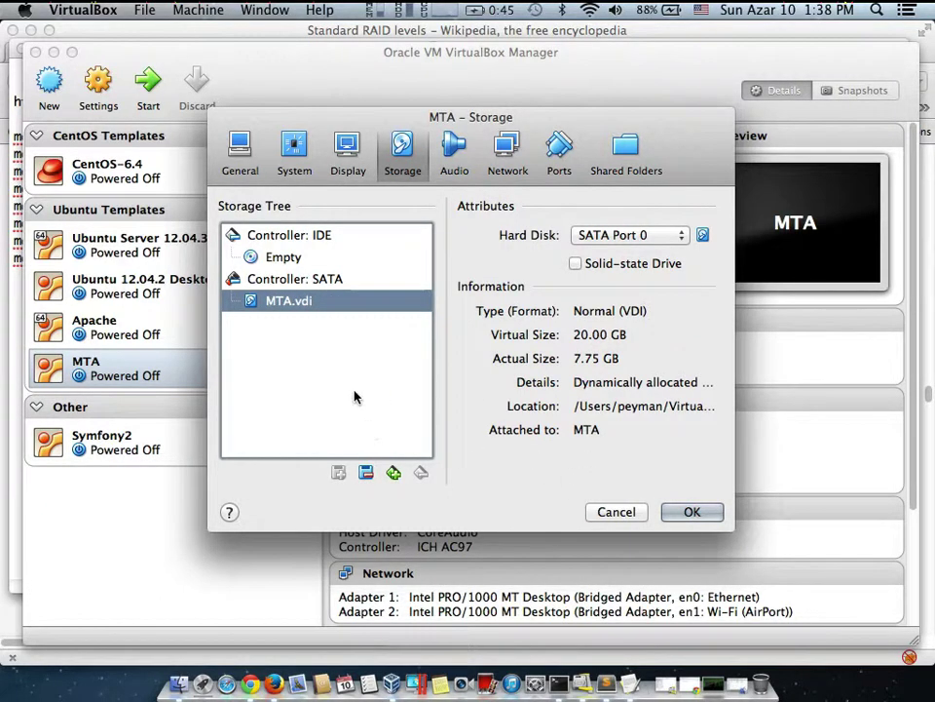
- Try to create a dynamically allocated VDI hard disk named D1, sized 1.00 GB, on the SATA controller
left_click(310, 282)
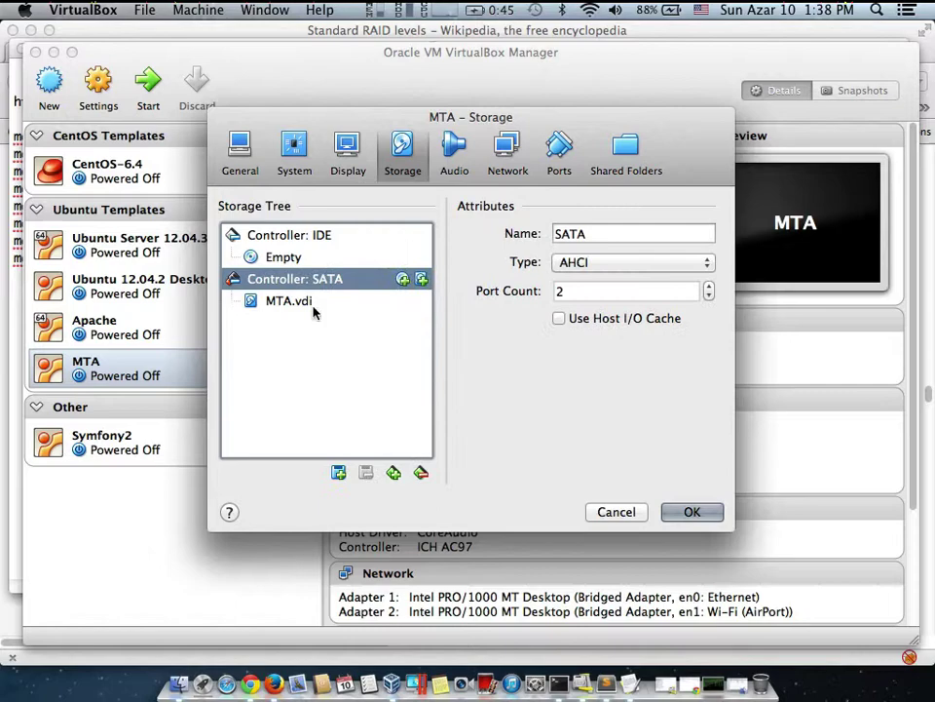
left_click(338, 473)
left_click(404, 492)
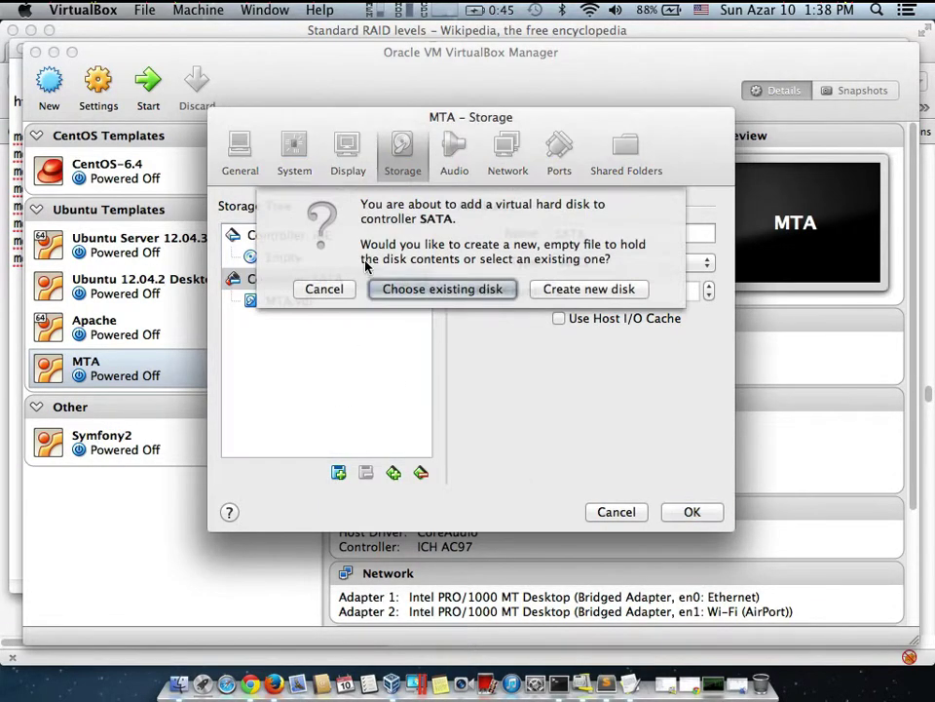
key("Escape")
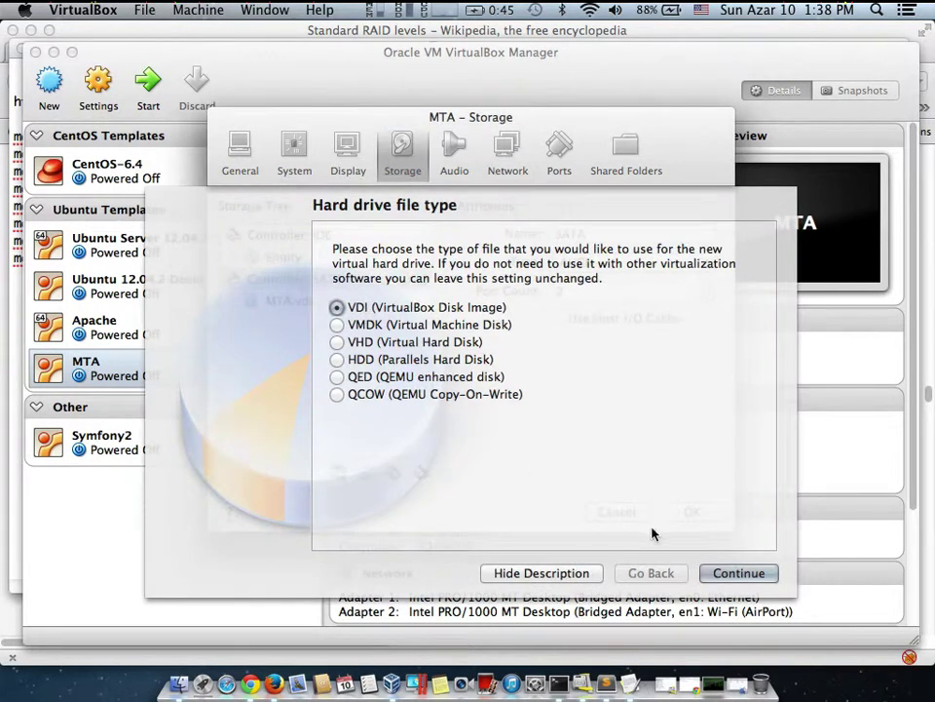
left_click(720, 573)
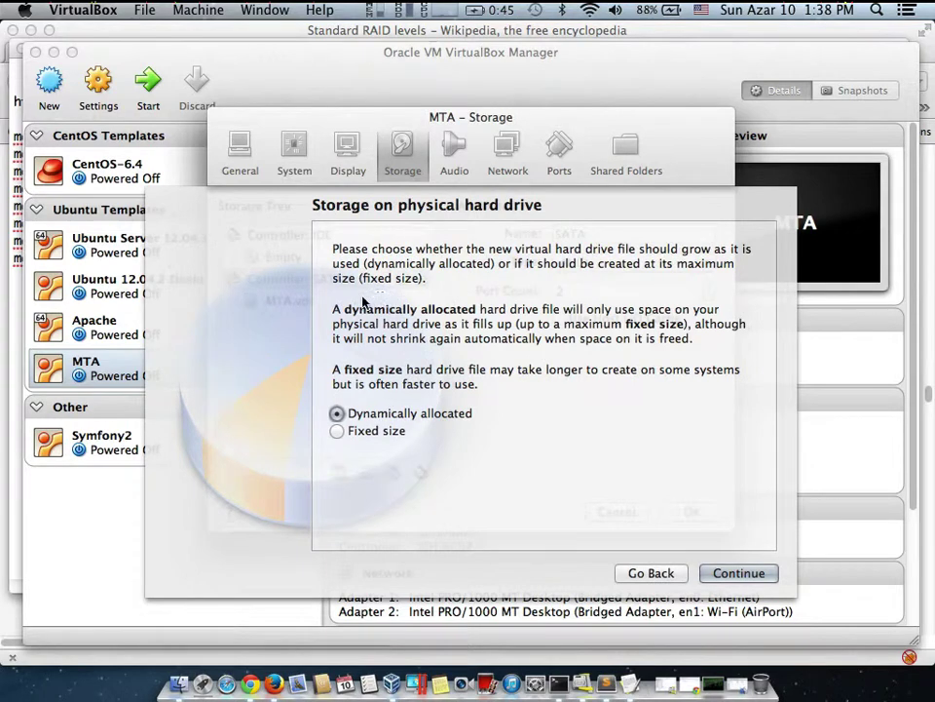
left_click(722, 576)
type("D1")
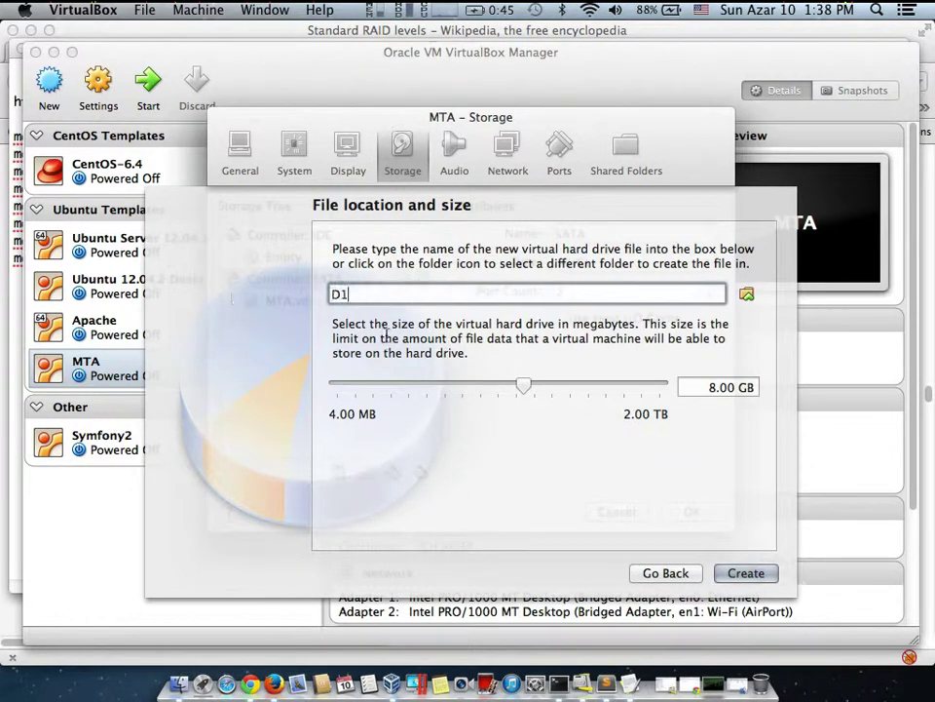
left_click(713, 388)
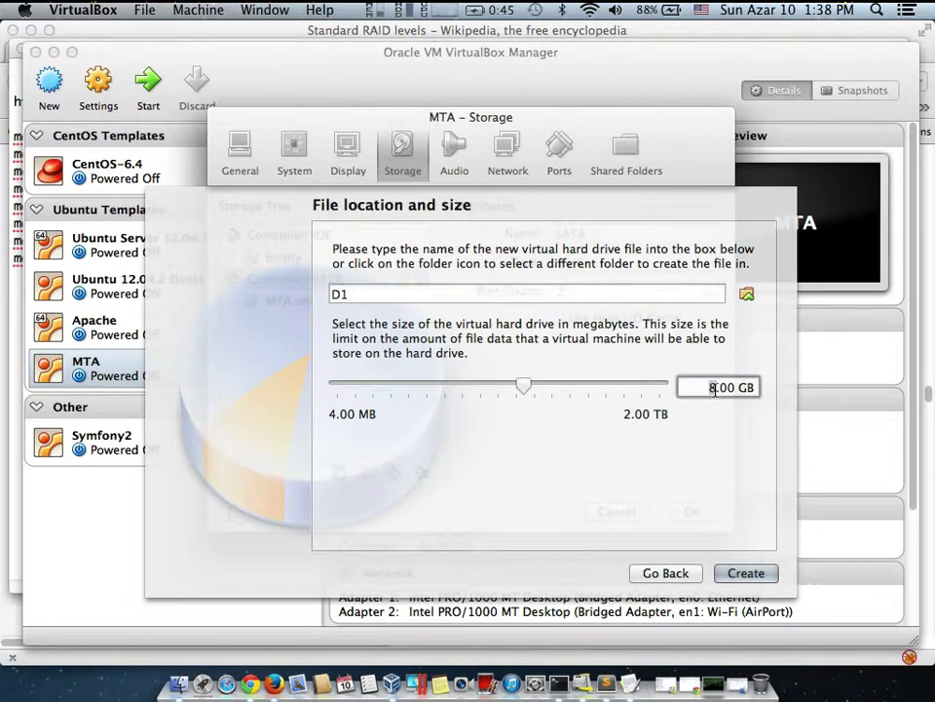
key("BackSpace")
type("1")
left_click(748, 574)
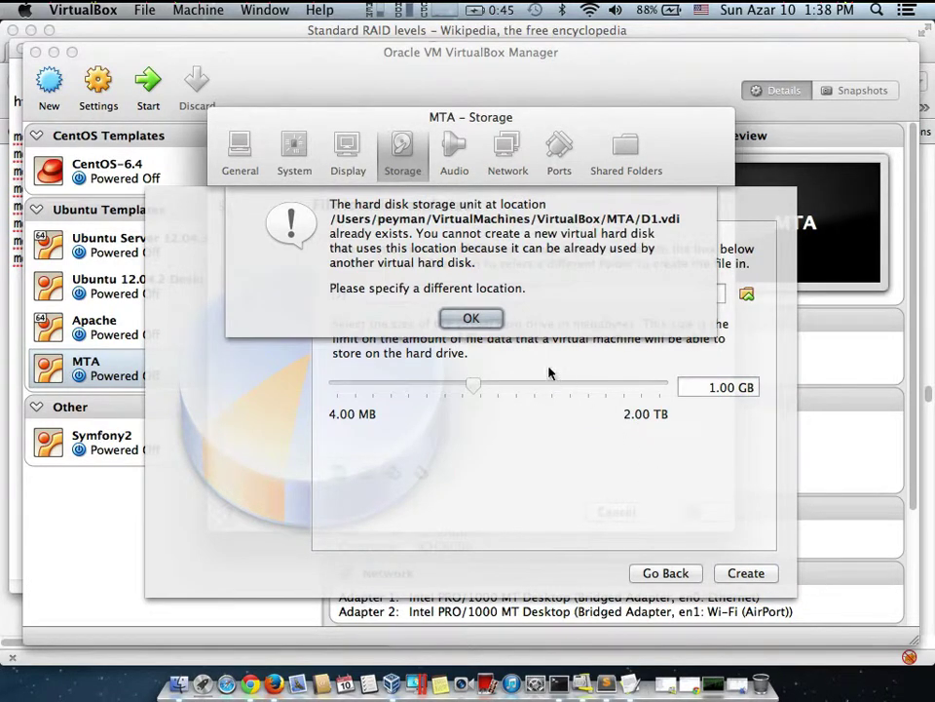
left_click(471, 318)
- Return to the disk wizard's file type page and hide the descriptions to get the compact single-page form
left_click(651, 575)
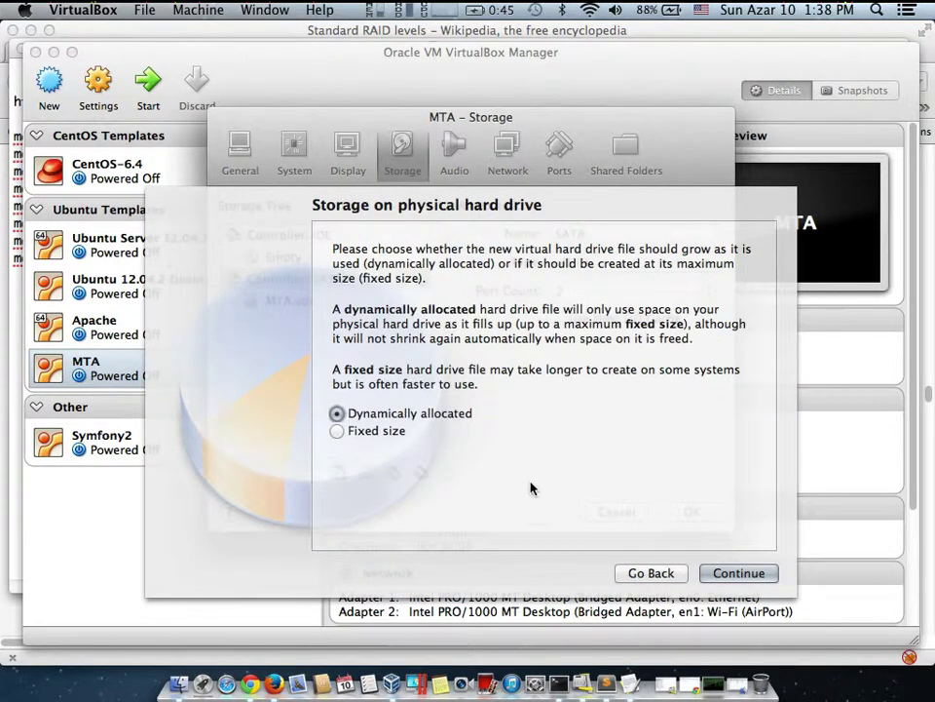
left_click(371, 430)
left_click(653, 572)
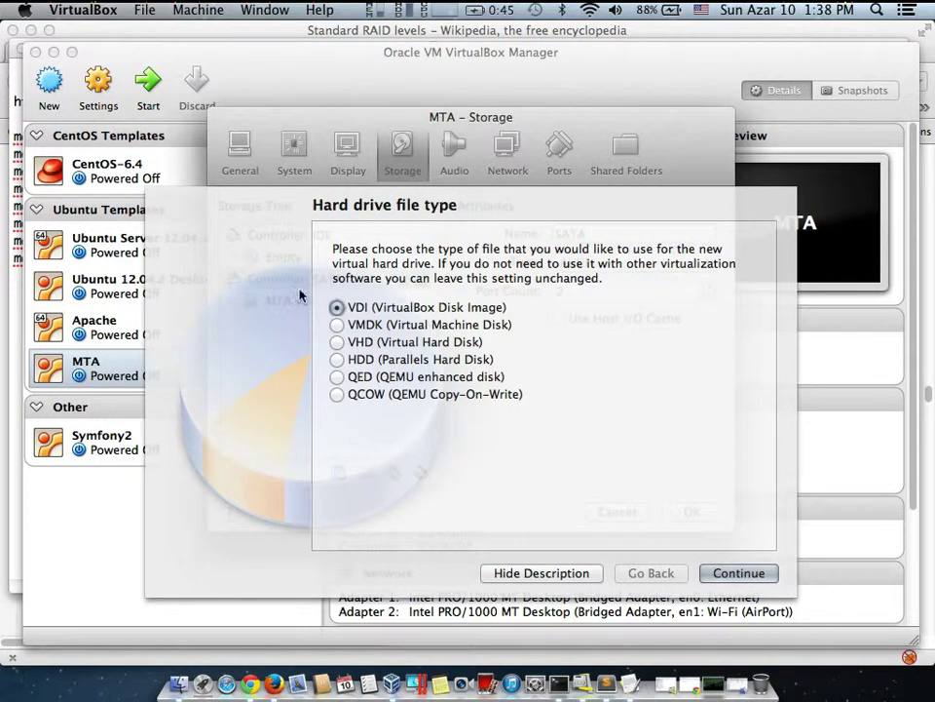
left_click(544, 575)
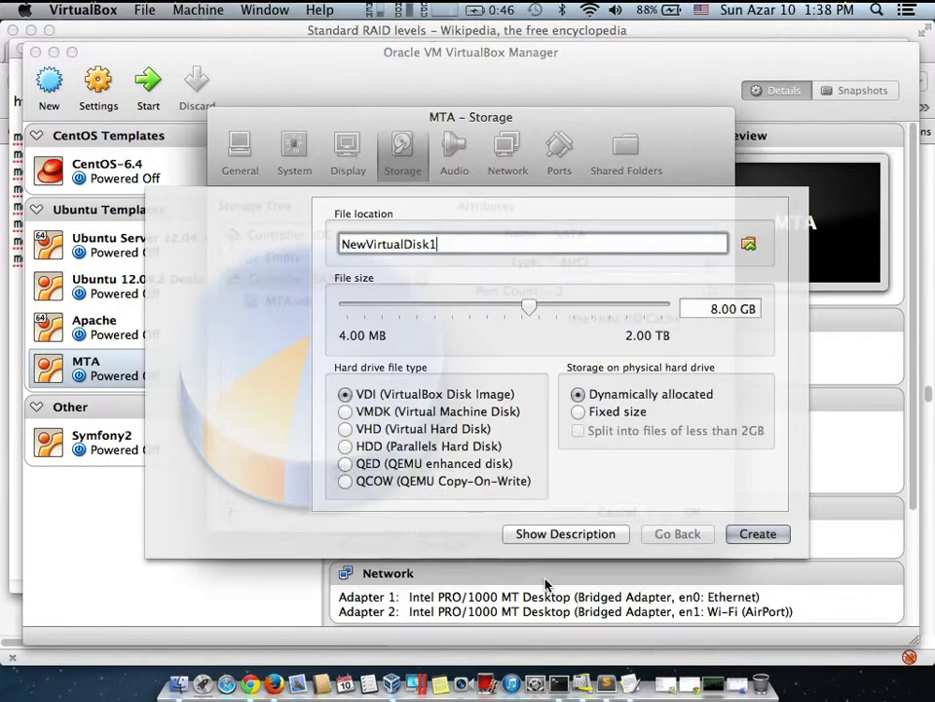
- Try to create the disk under the name NewVirtualDisk1 and allow the SoftwareUpdateCheck connection
left_click(731, 539)
key("Return")
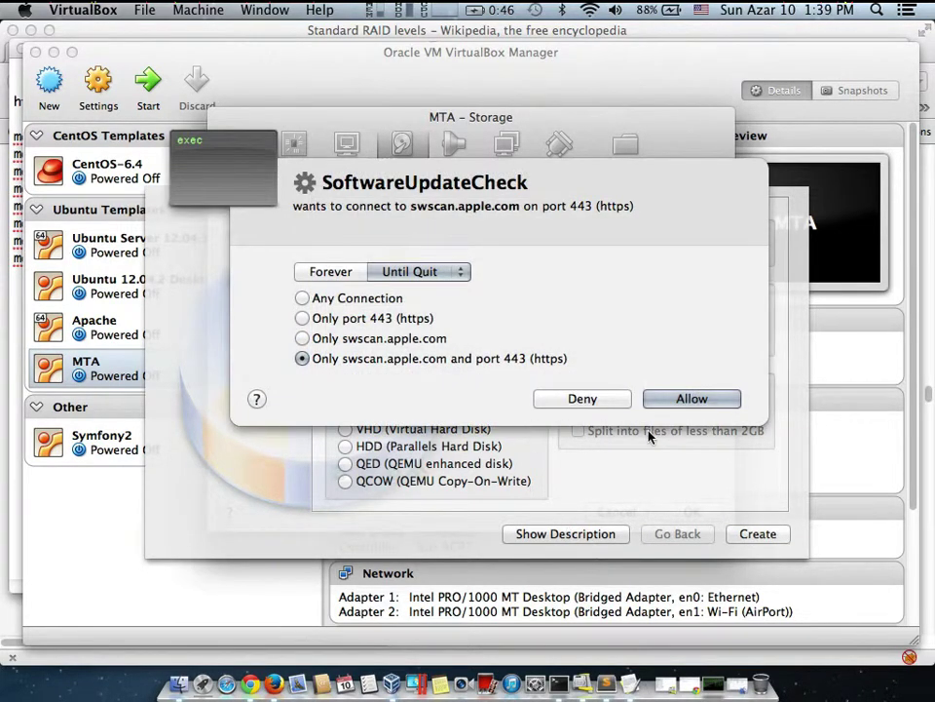
key("Return")
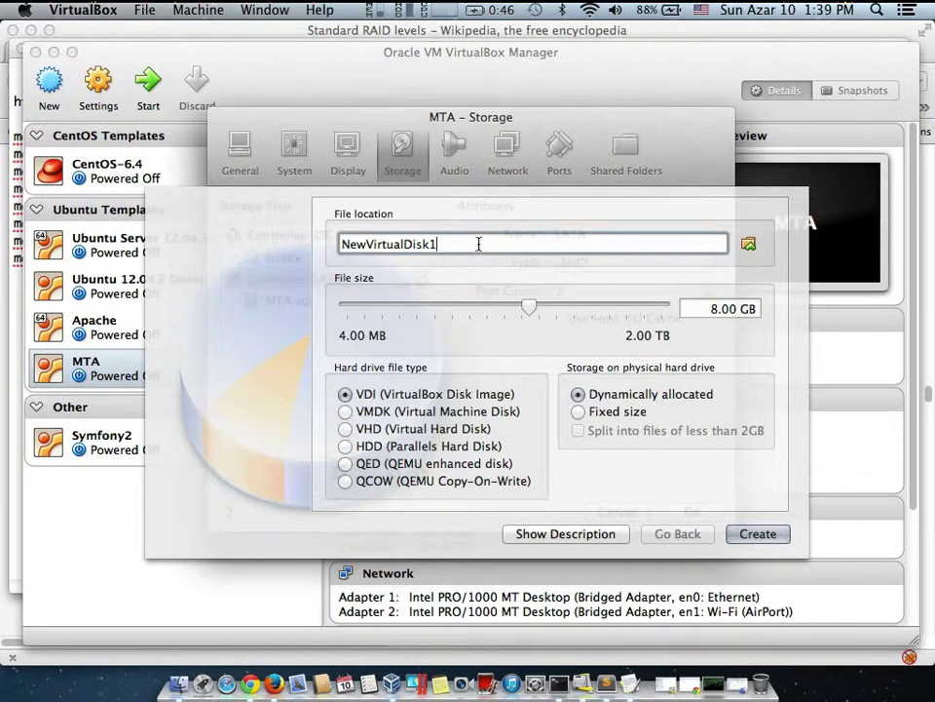
- Create a dynamically allocated 8.00 GB VDI disk named dddddd and remove it from the SATA controller
left_click_drag(478, 245, 324, 235)
type("dddddd")
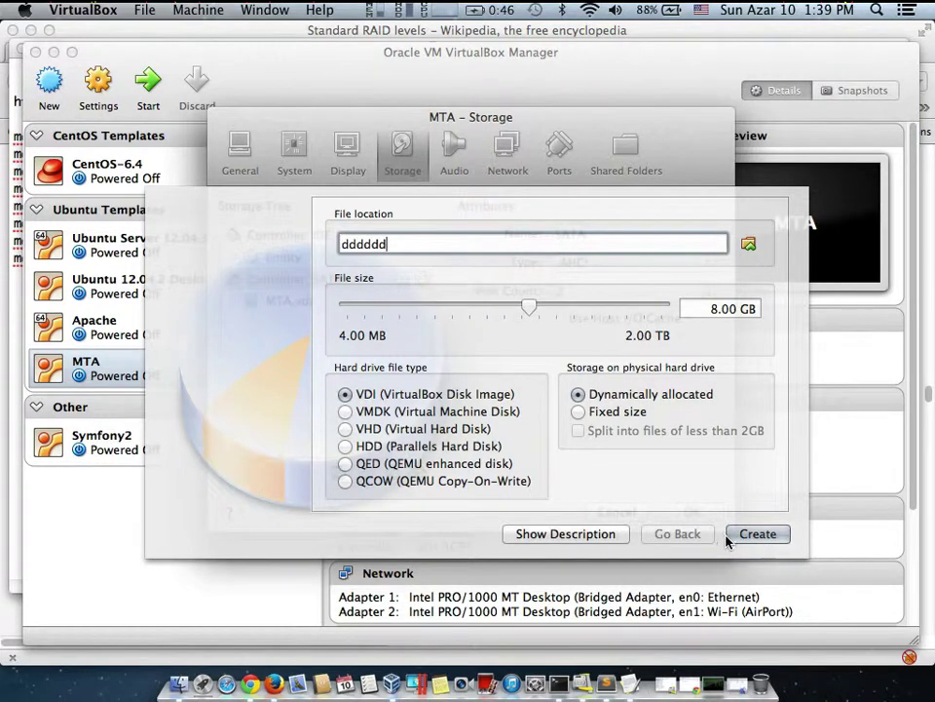
left_click(729, 538)
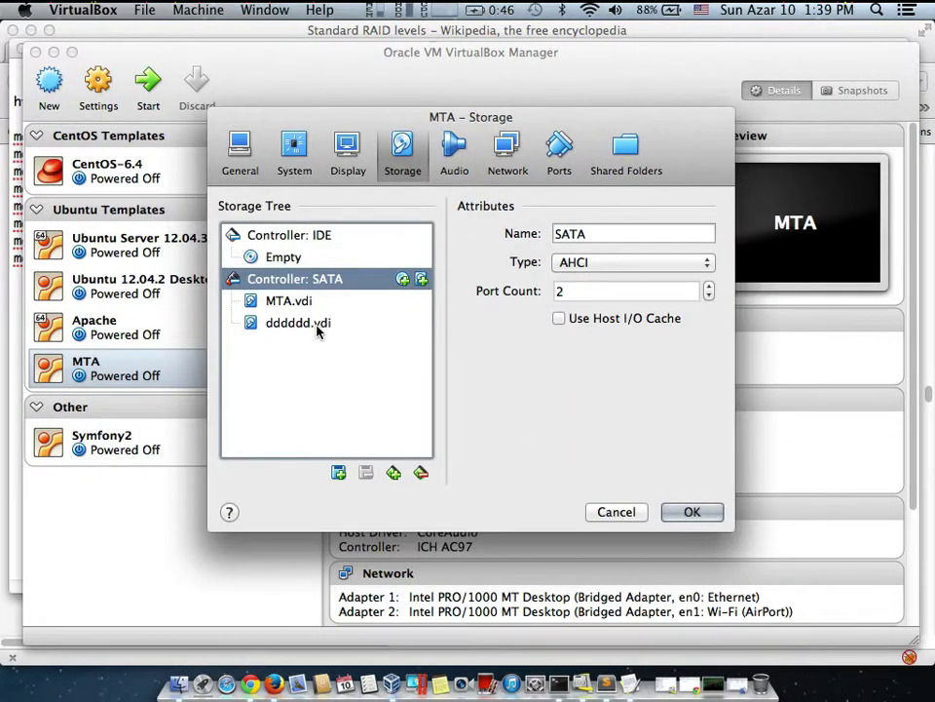
left_click(310, 322)
left_click(366, 471)
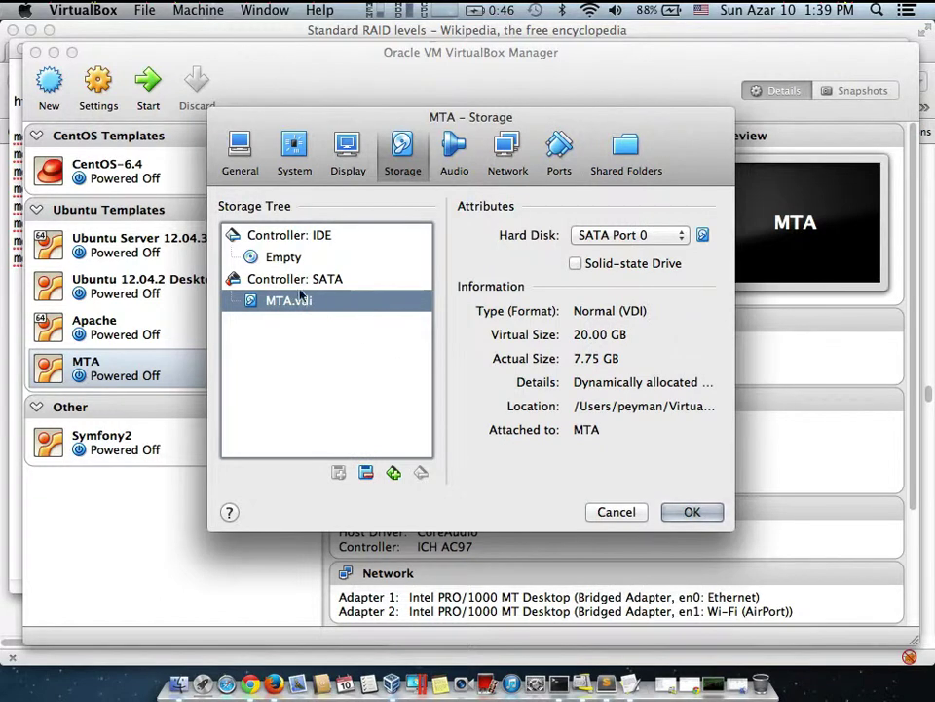
- Attach the existing disk D1.vdi from the home folder's VirtualMachines/VirtualBox/MTA directory to the SATA controller
left_click(297, 280)
left_click(338, 471)
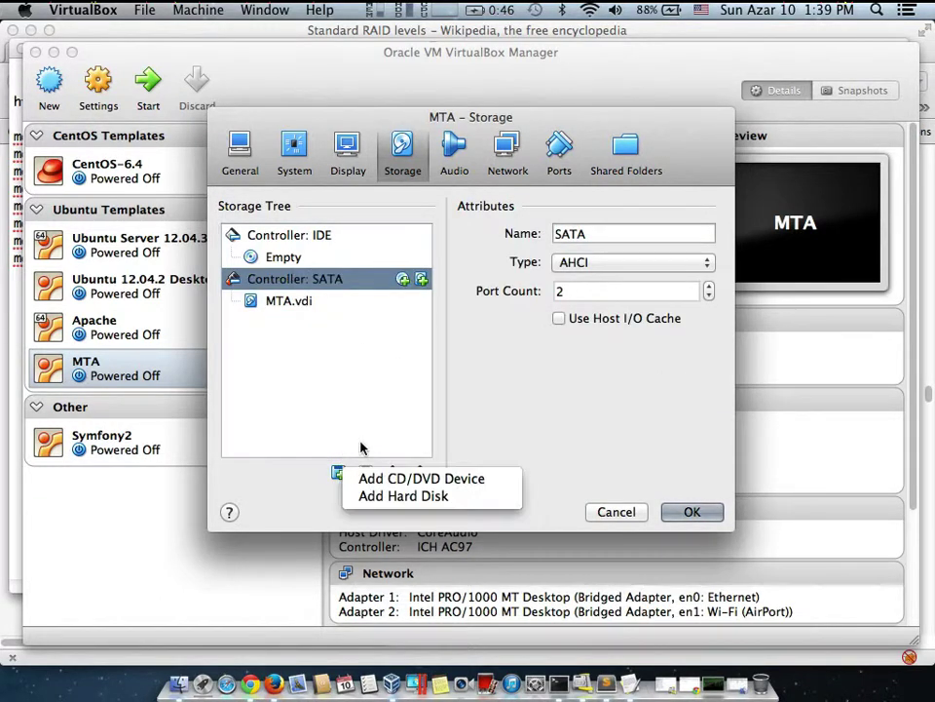
left_click(389, 495)
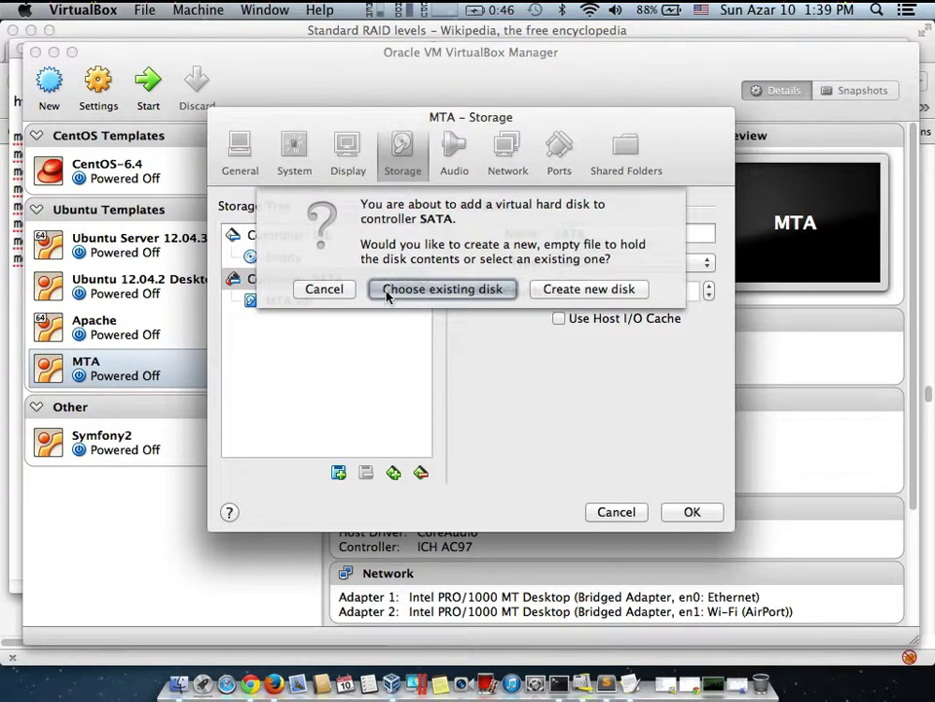
left_click(388, 294)
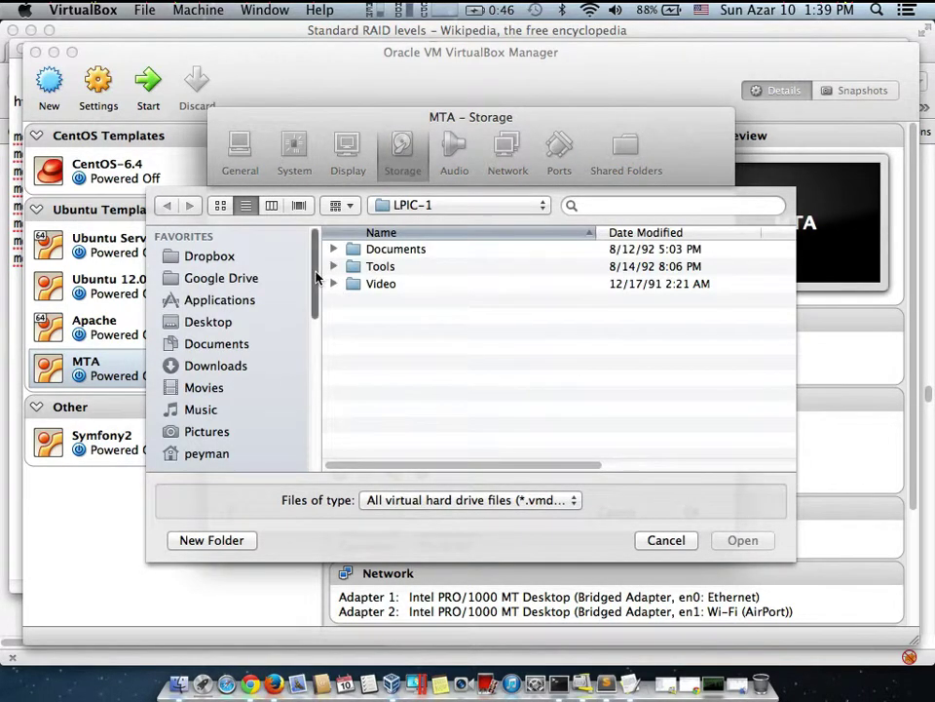
left_click_drag(315, 277, 315, 329)
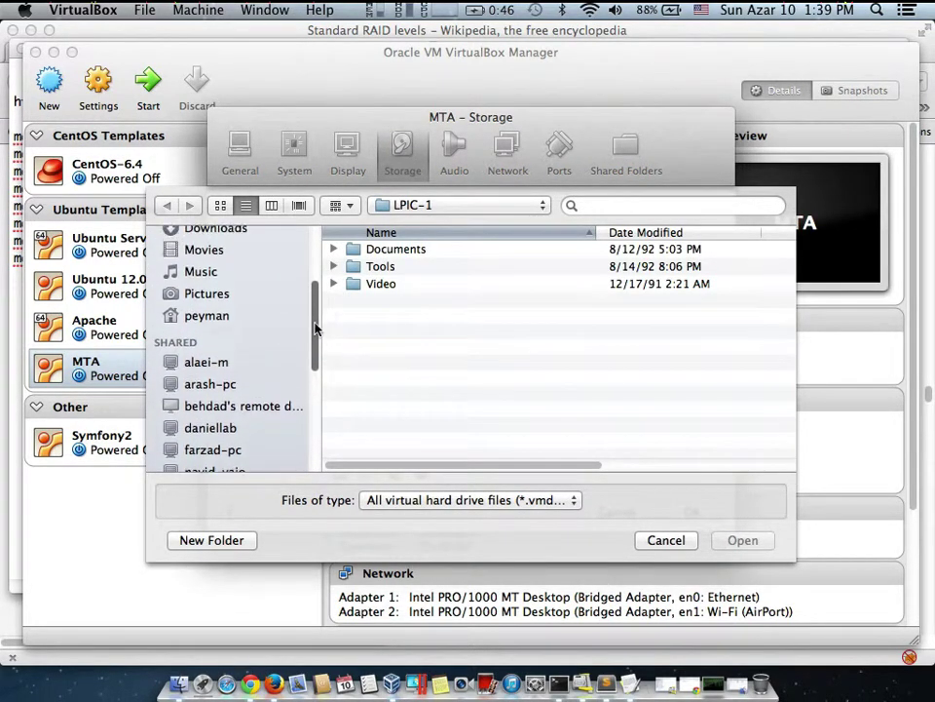
left_click(218, 317)
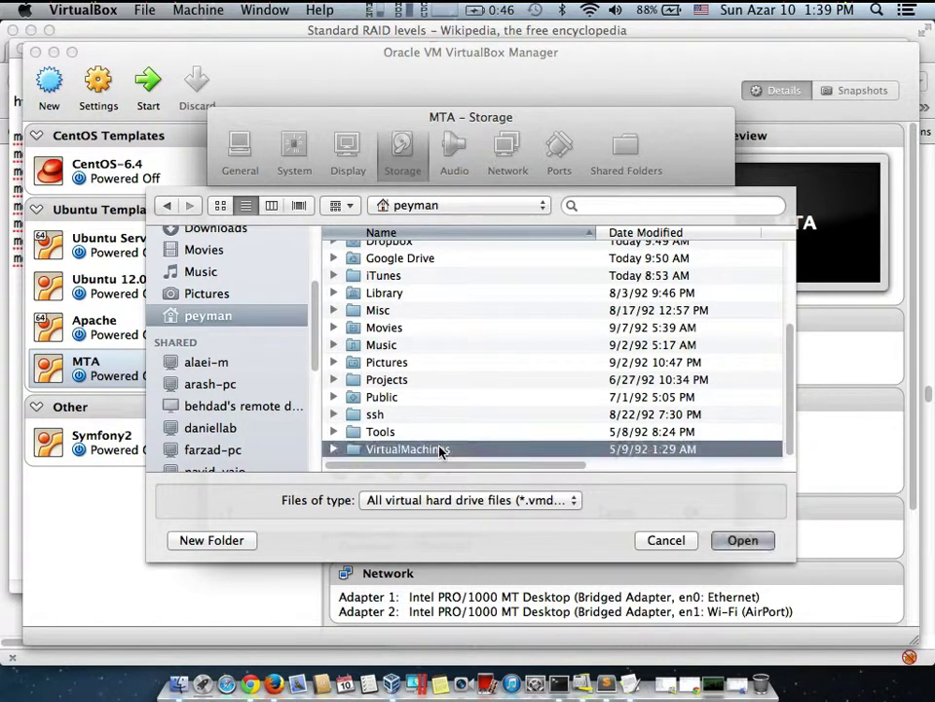
double_click(438, 446)
double_click(401, 268)
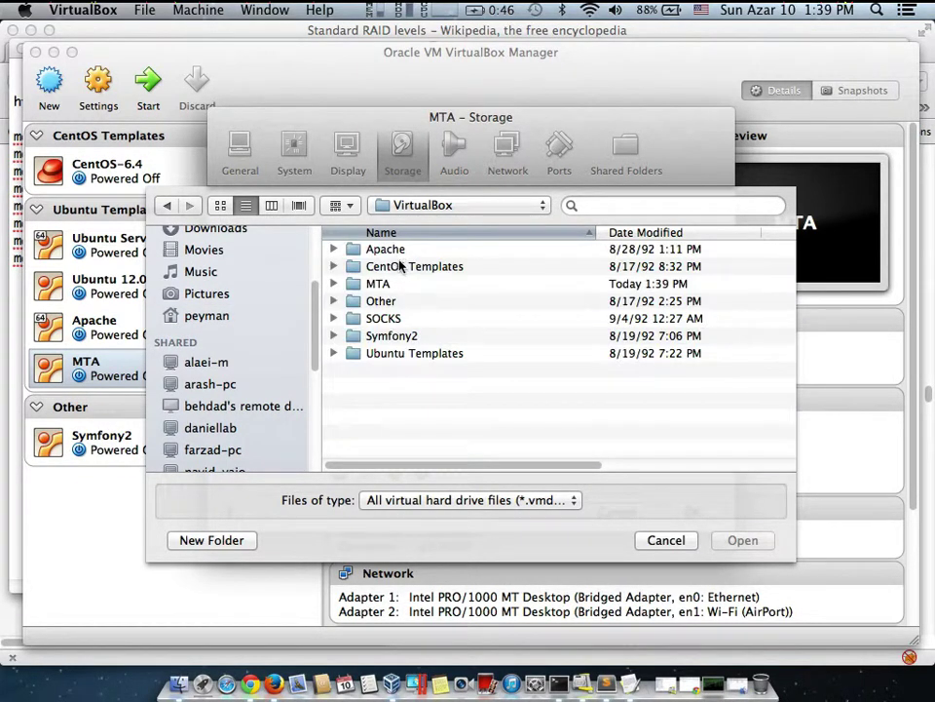
double_click(378, 283)
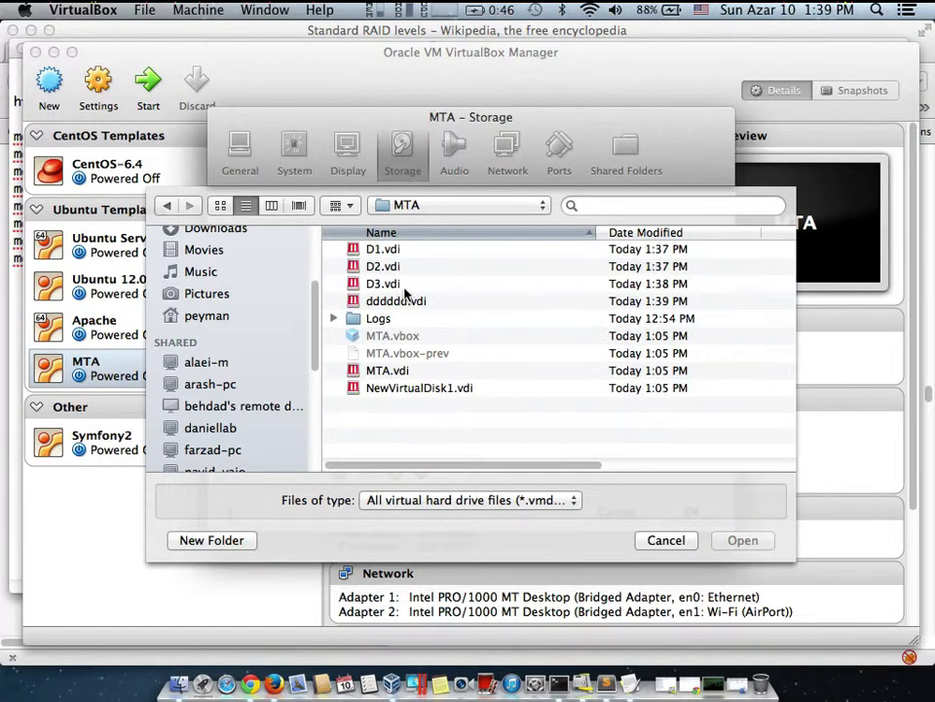
double_click(386, 250)
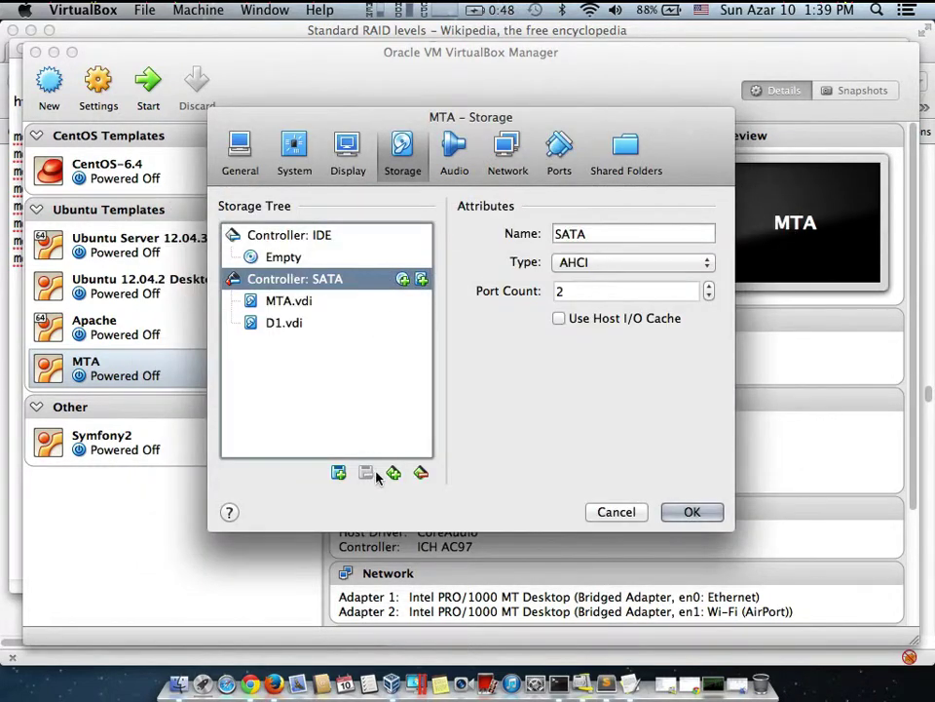
- Attach the existing disk D2.vdi from the MTA folder to the SATA controller
left_click(346, 475)
left_click(391, 498)
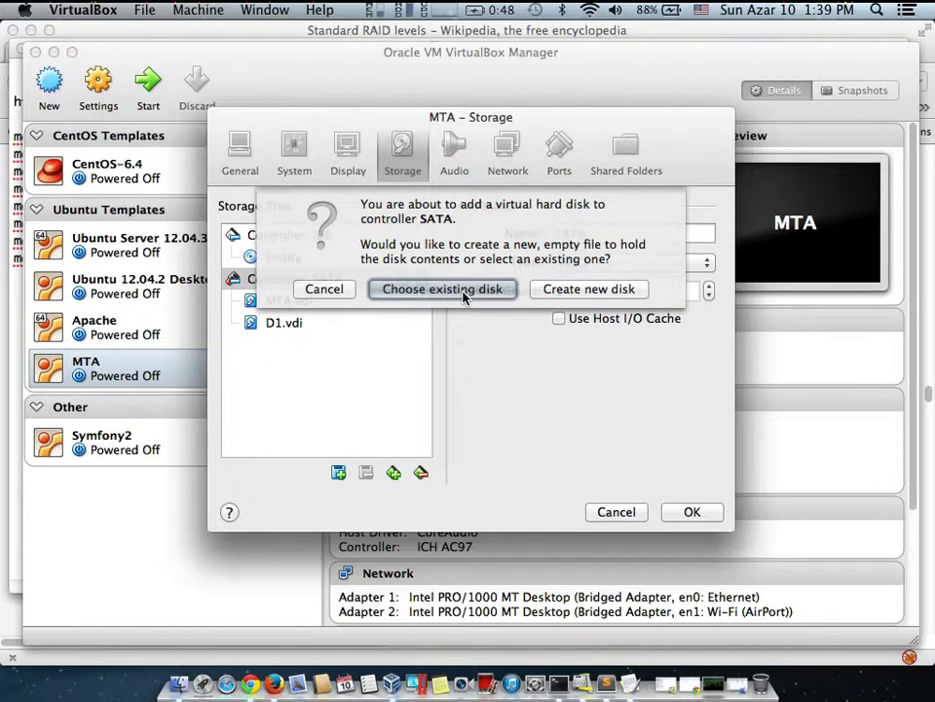
left_click(463, 291)
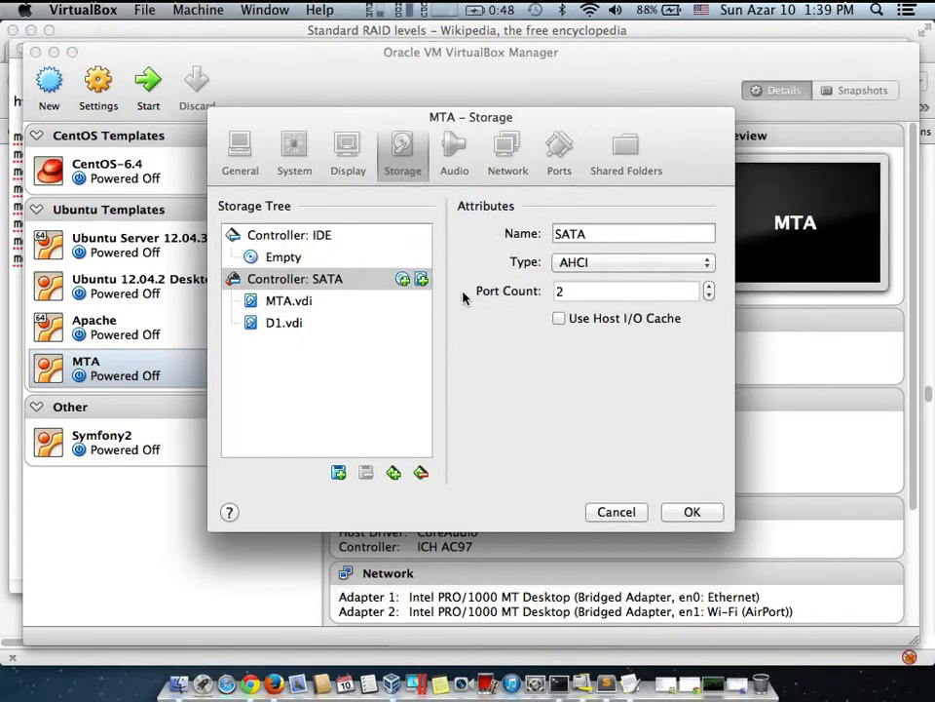
left_click(390, 266)
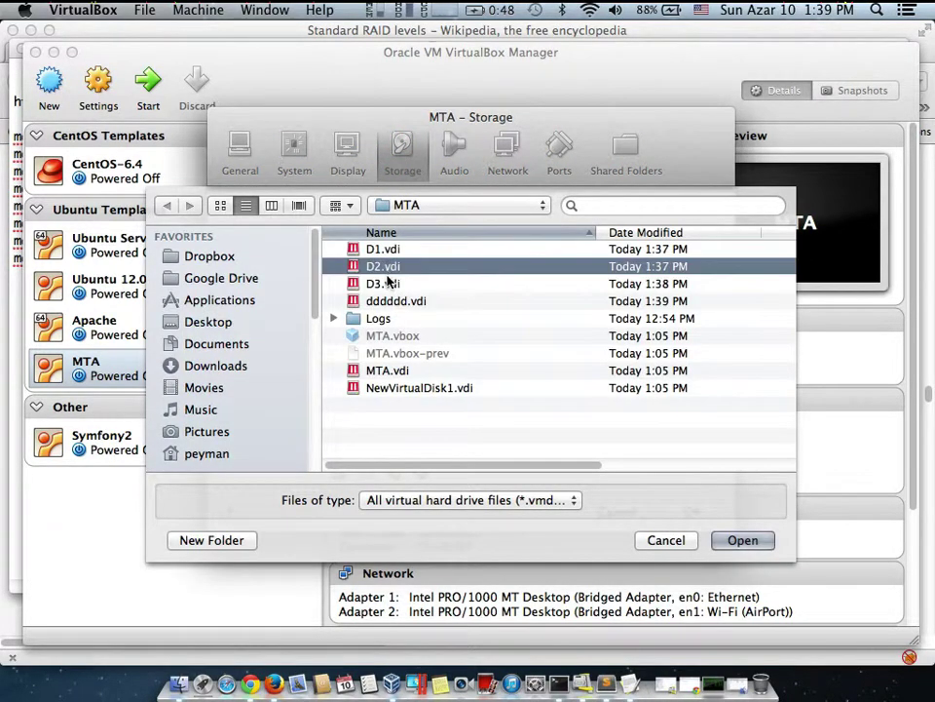
left_click(742, 540)
- Attach the existing disk D3.vdi from the MTA folder to the SATA controller
left_click(340, 473)
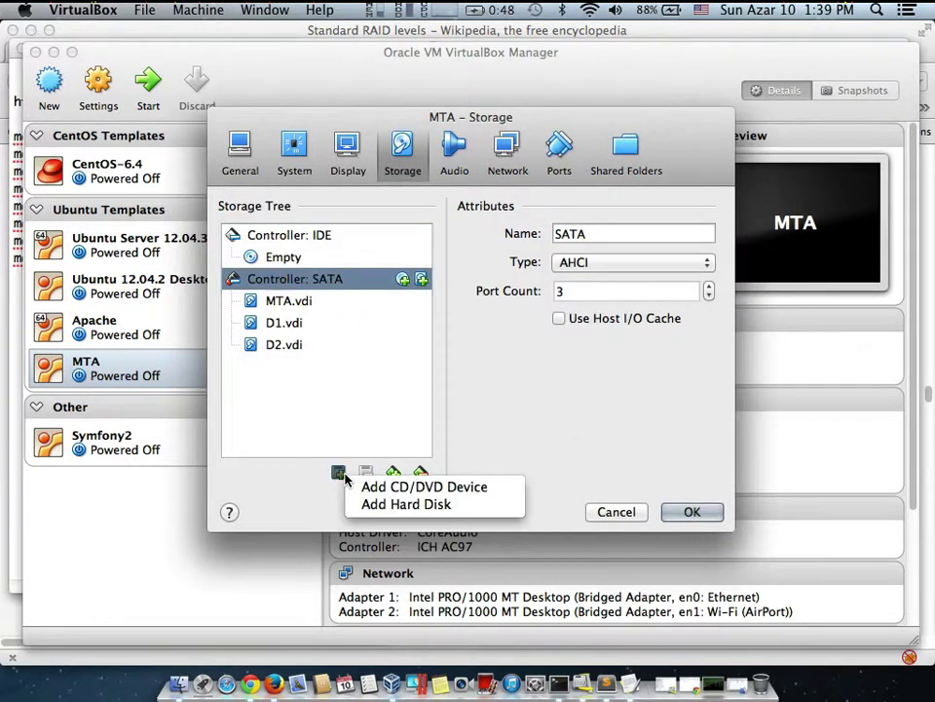
left_click(390, 503)
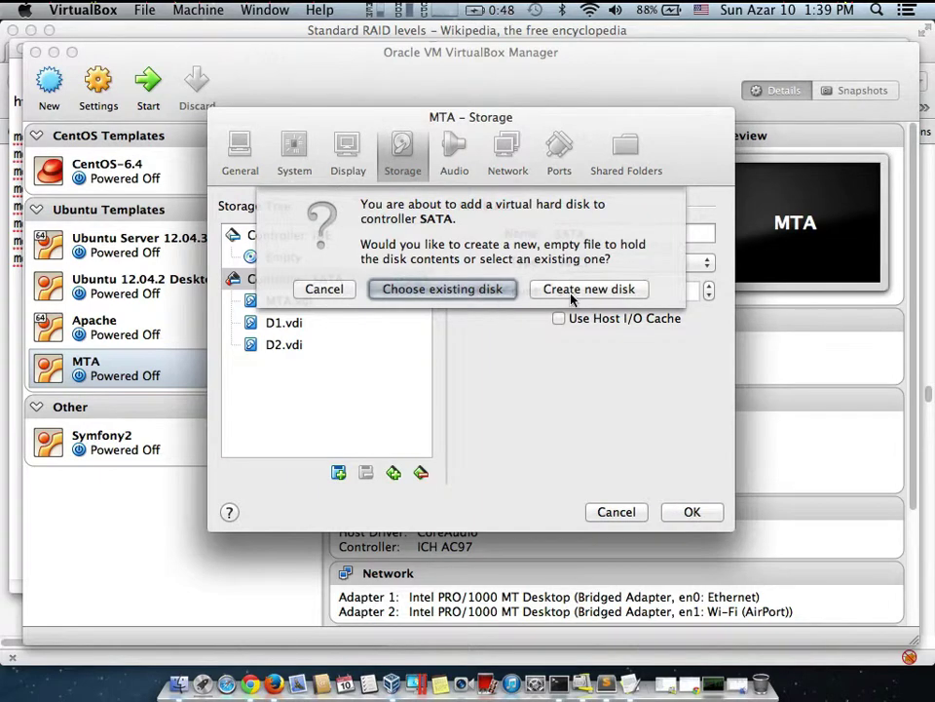
left_click(483, 293)
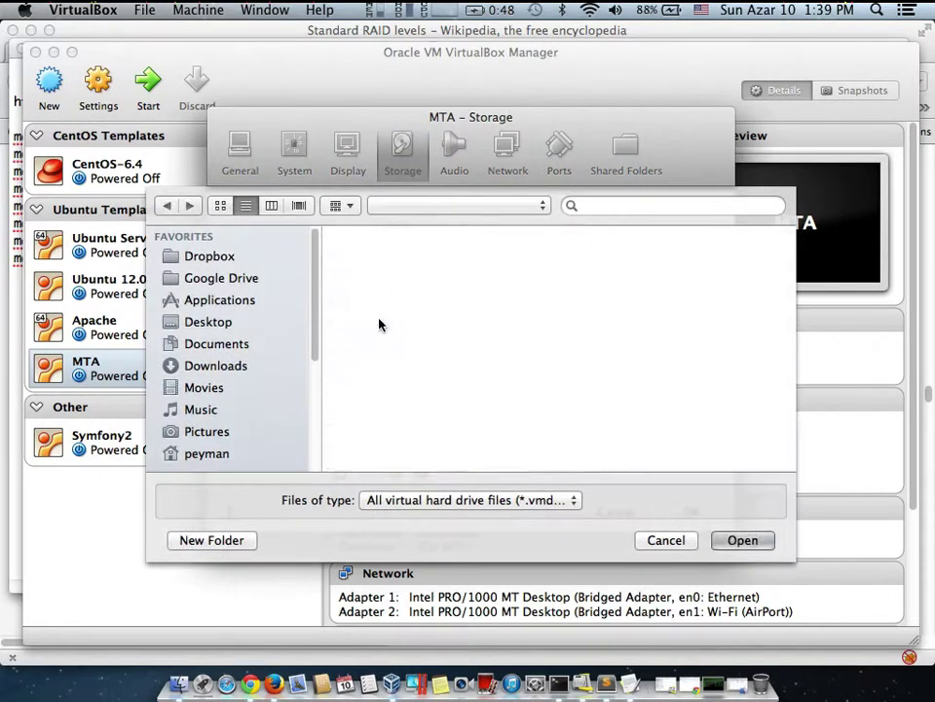
left_click(383, 283)
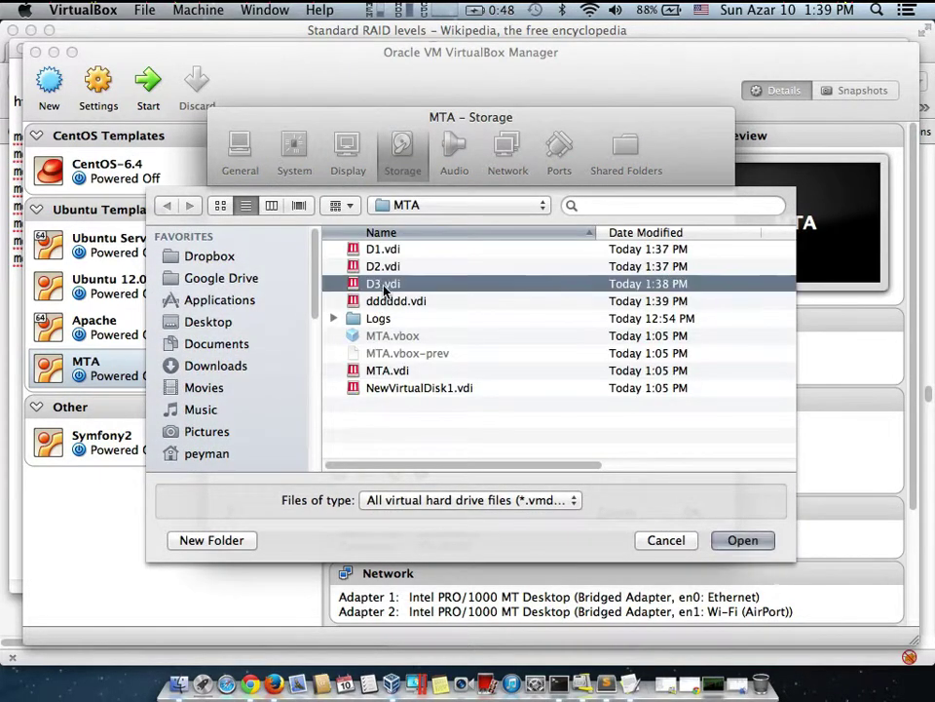
left_click(736, 543)
- Create a dynamically allocated 1.00 GB VDI disk named D4 on the SATA controller and save the storage settings
left_click(338, 473)
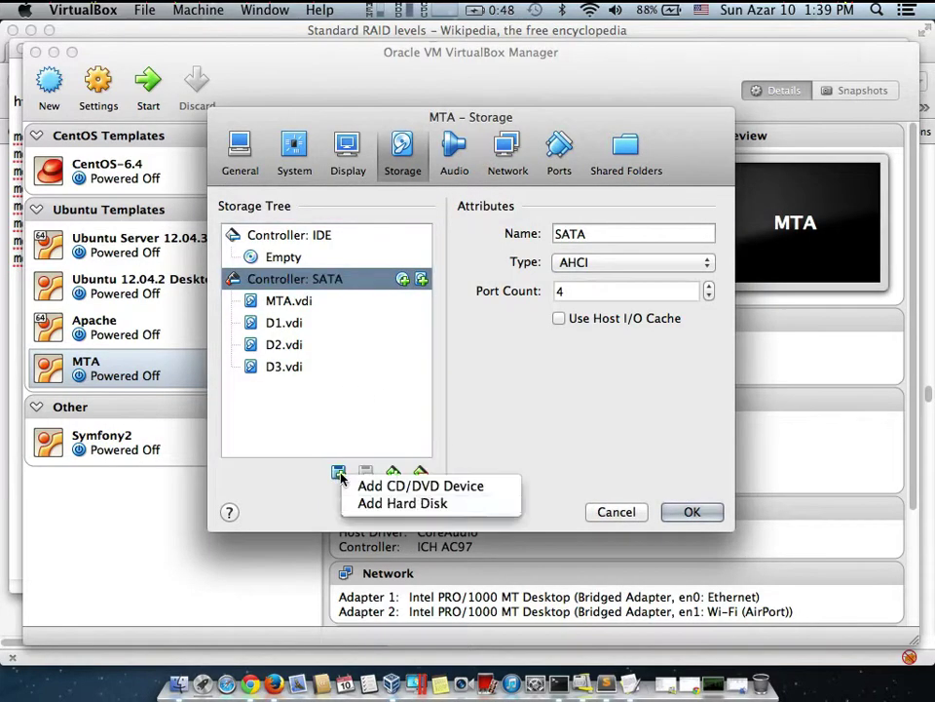
left_click(385, 503)
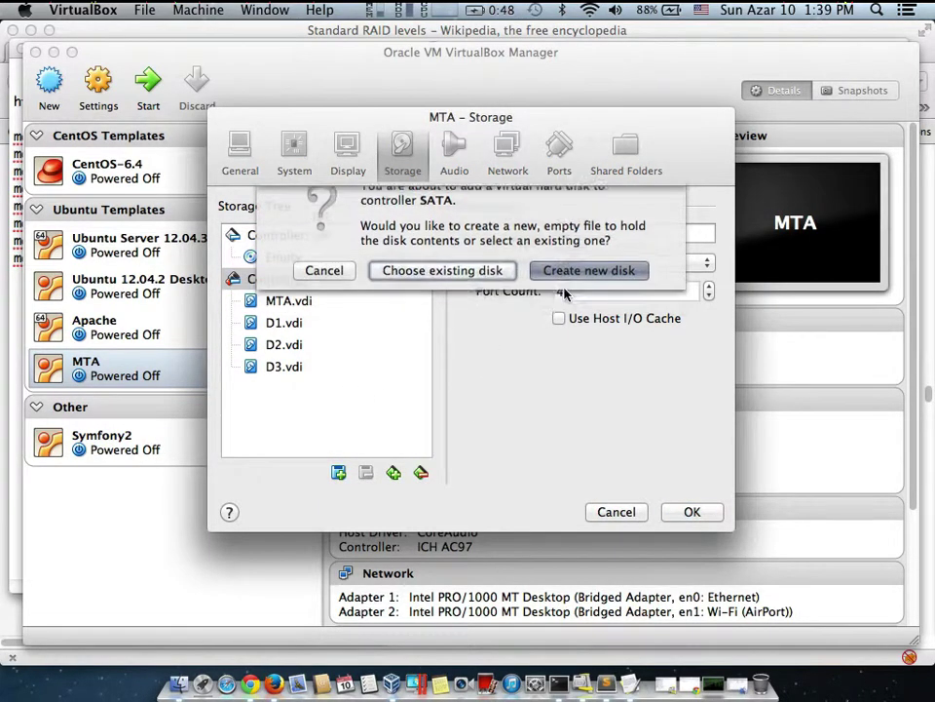
left_click(582, 272)
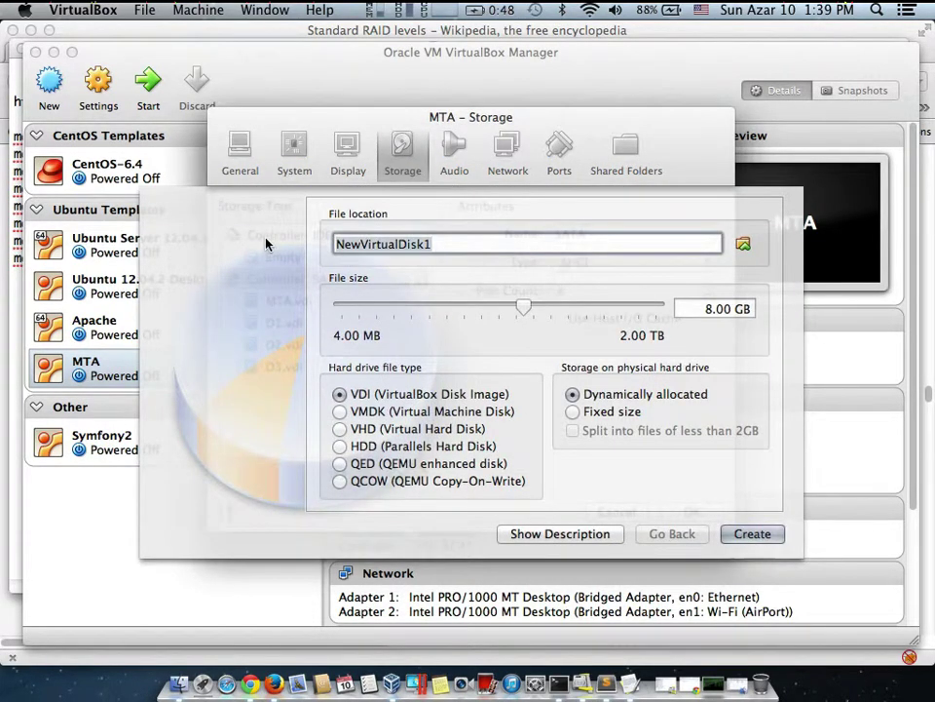
type("D4")
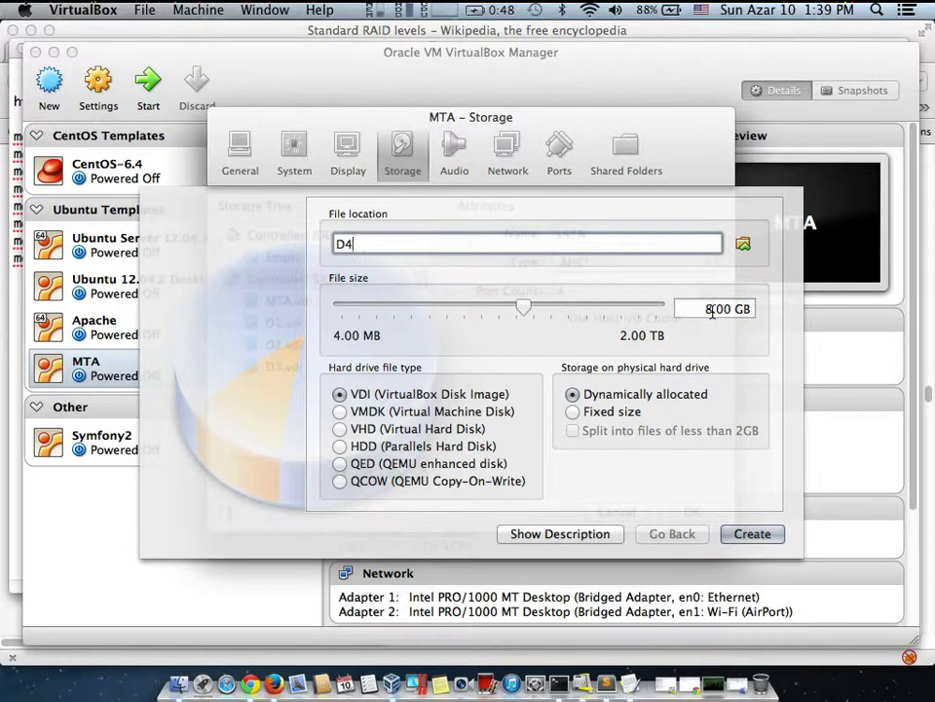
left_click(713, 310)
key("BackSpace")
type("1")
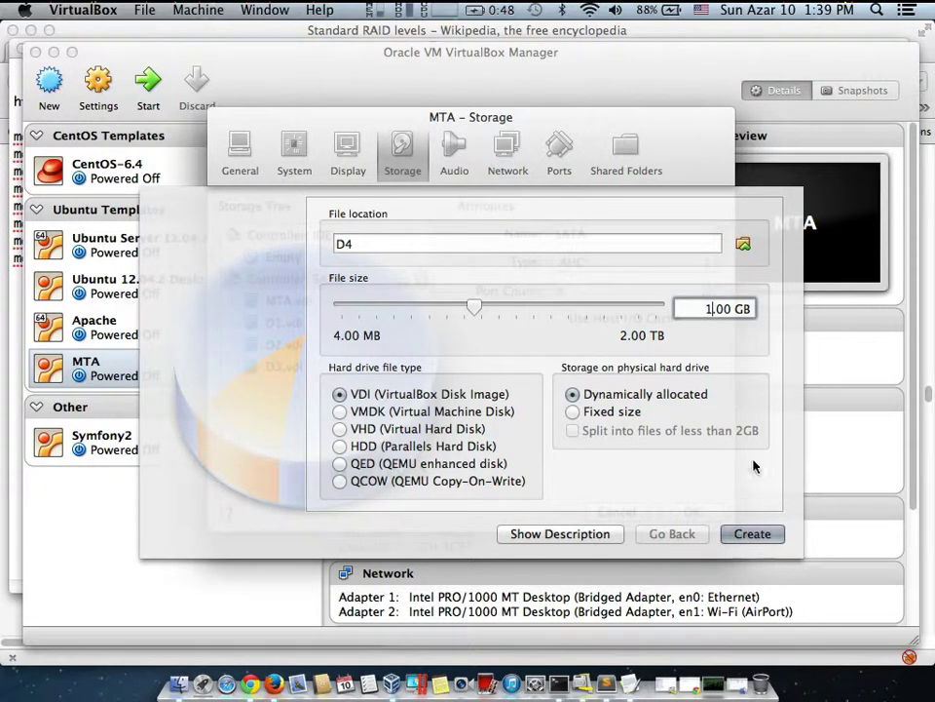
left_click(768, 536)
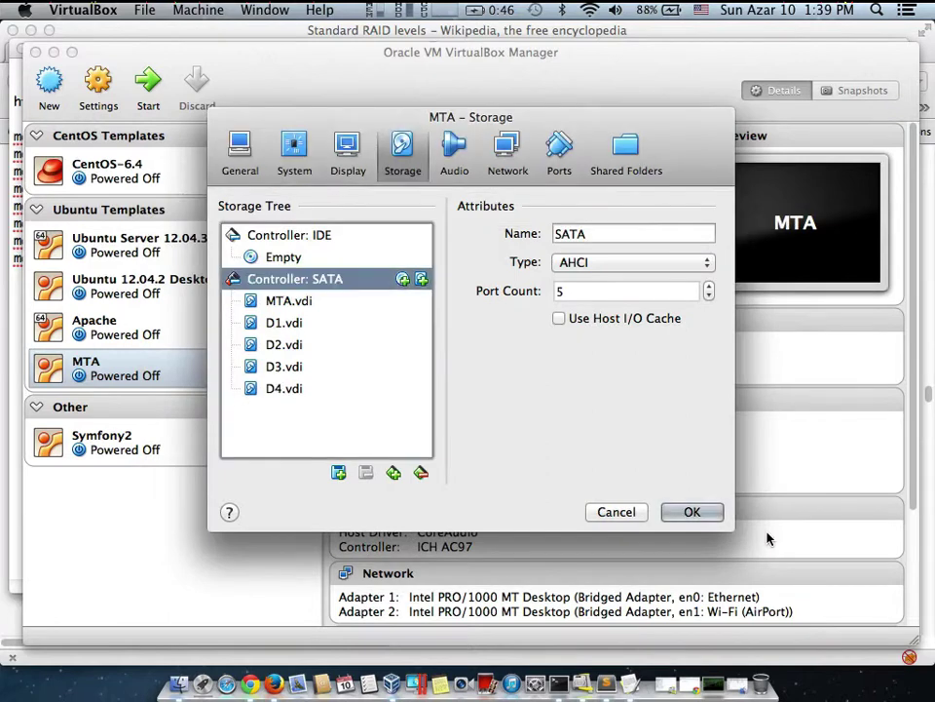
left_click(692, 513)
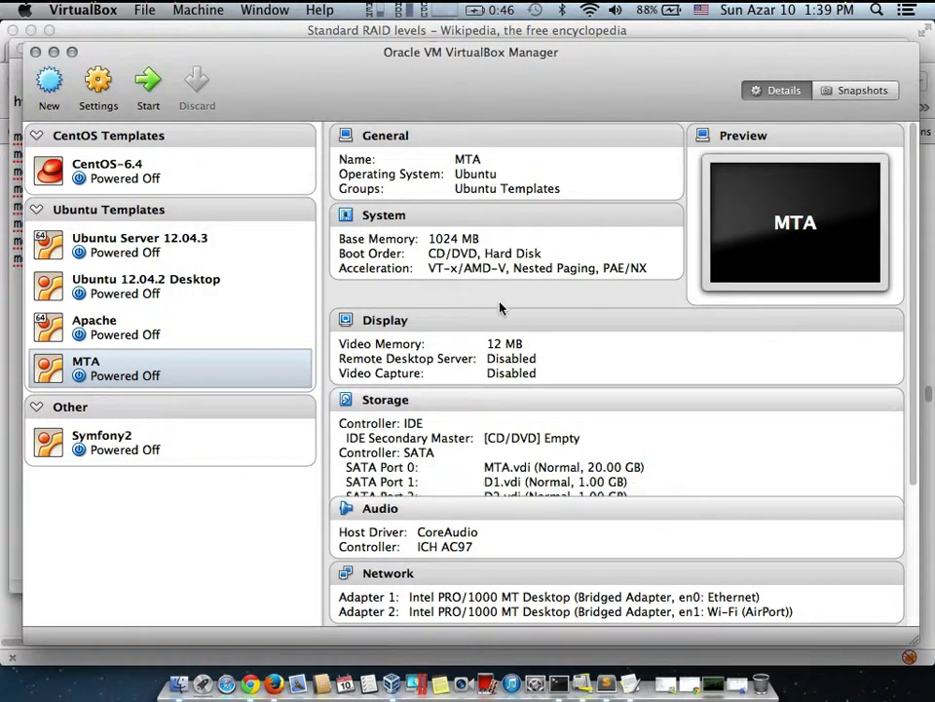
- Start the MTA virtual machine and log in to its Ubuntu desktop with the account password
left_click(159, 93)
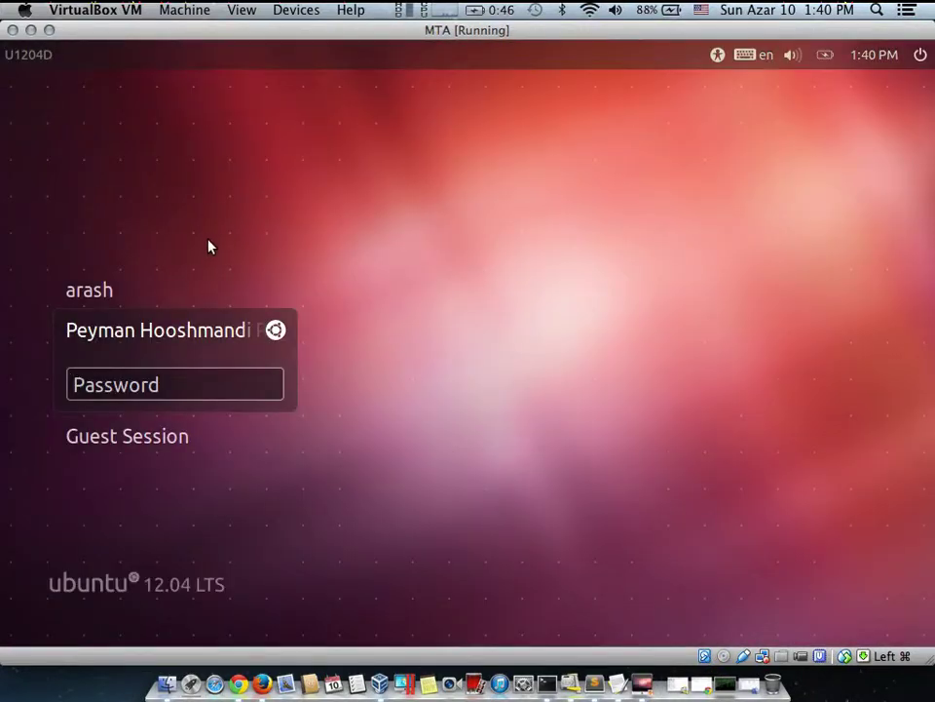
type("••••")
key("Return")
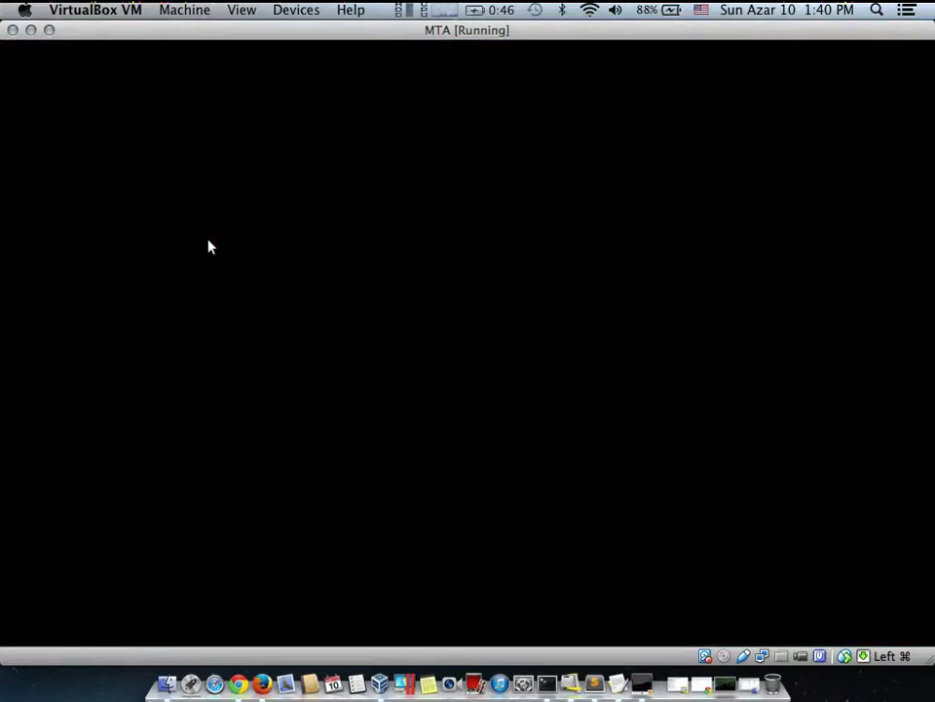
- Show the virtual machine full screen and open a Terminal window in Ubuntu
key("super+f")
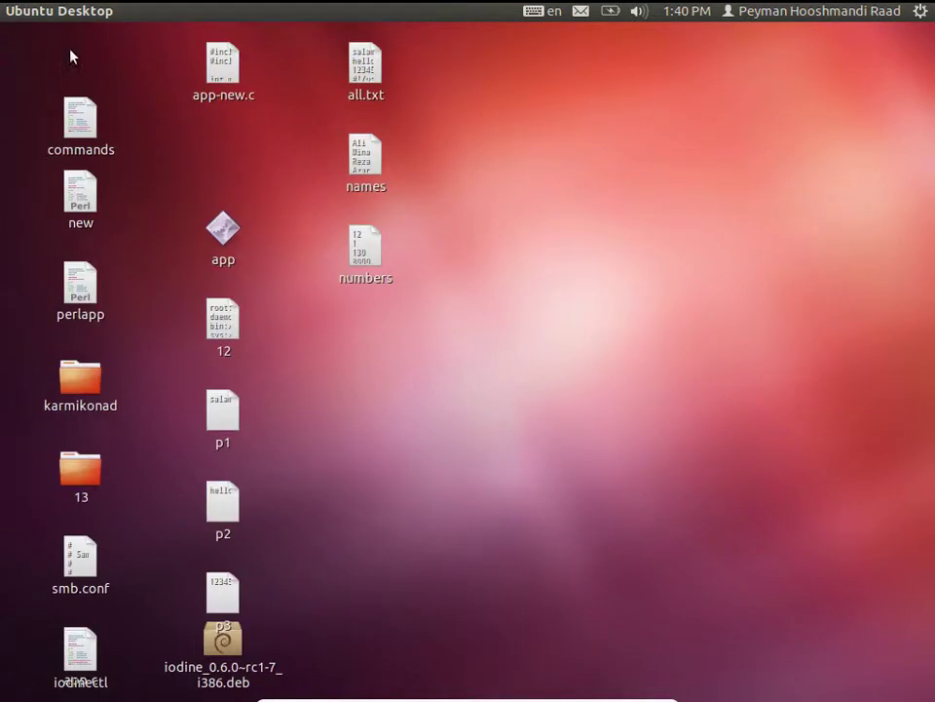
left_click(29, 50)
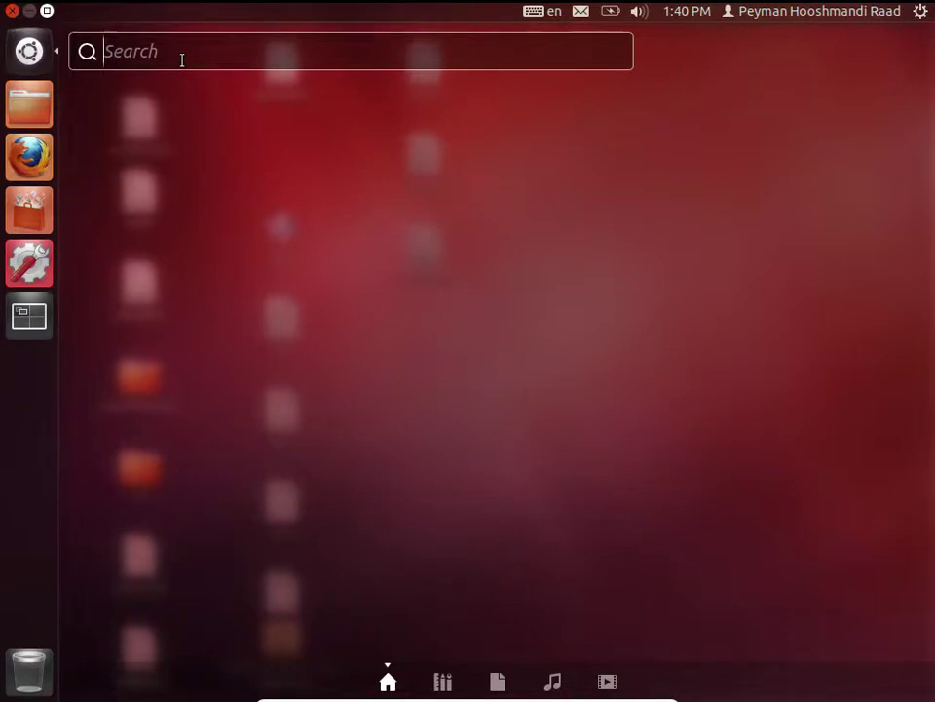
type("termi")
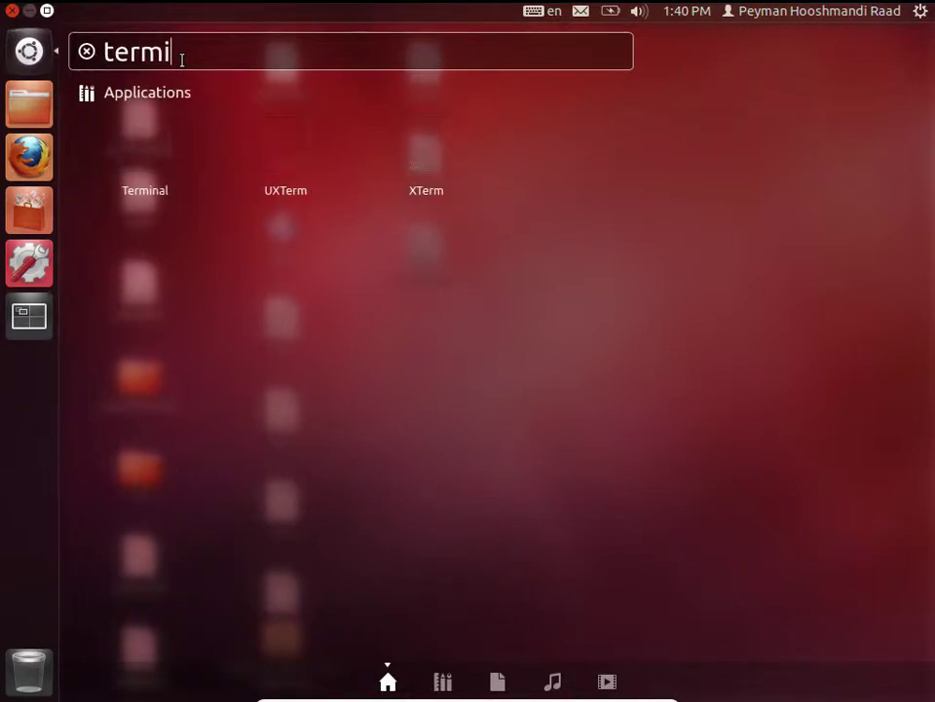
key("Return")
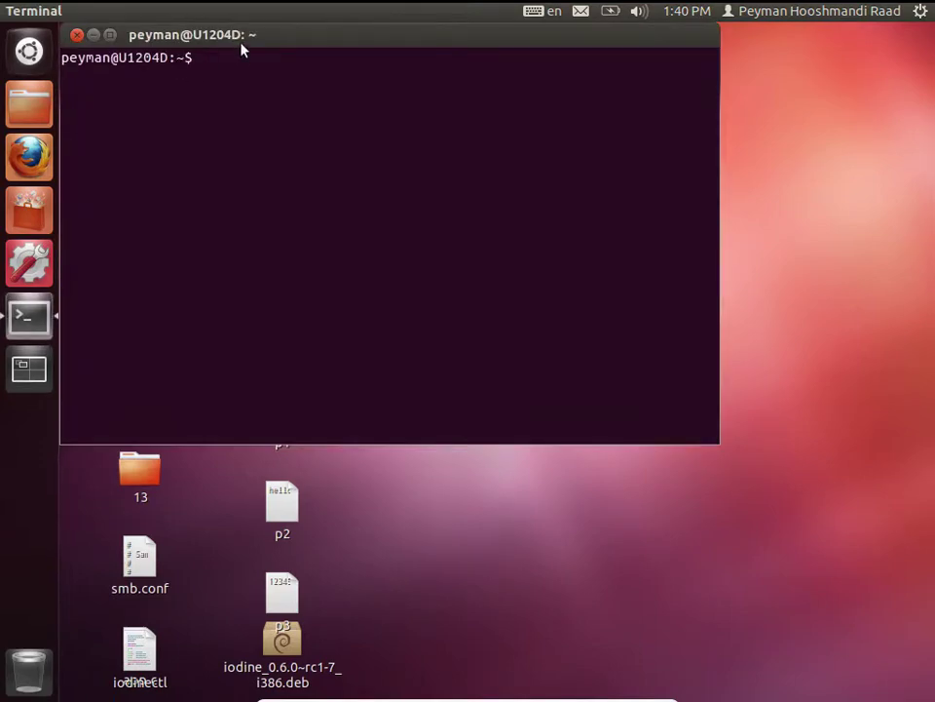
- Start a root shell with sudo -s using the account password, and maximize the terminal window
type("sudo -s")
key("Return")
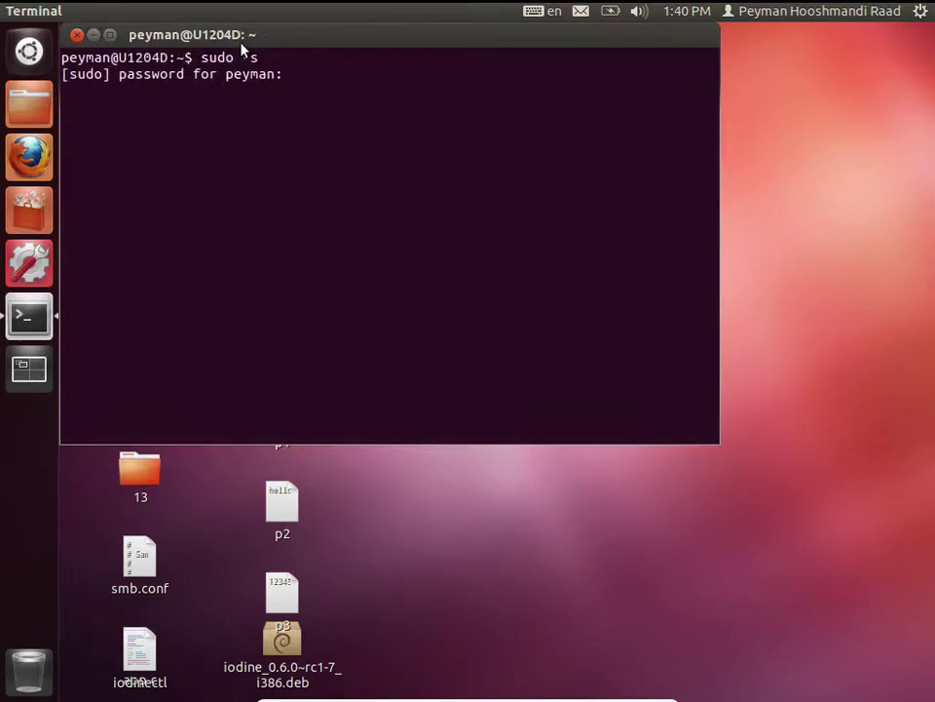
key("Return")
double_click(243, 42)
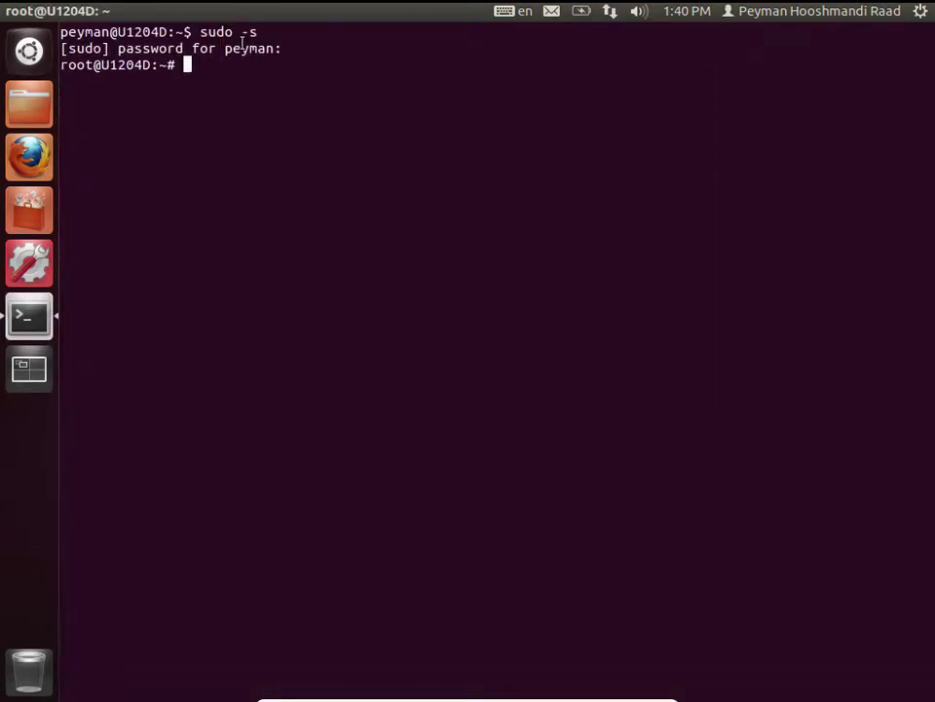
right_click(249, 133)
left_click(181, 302)
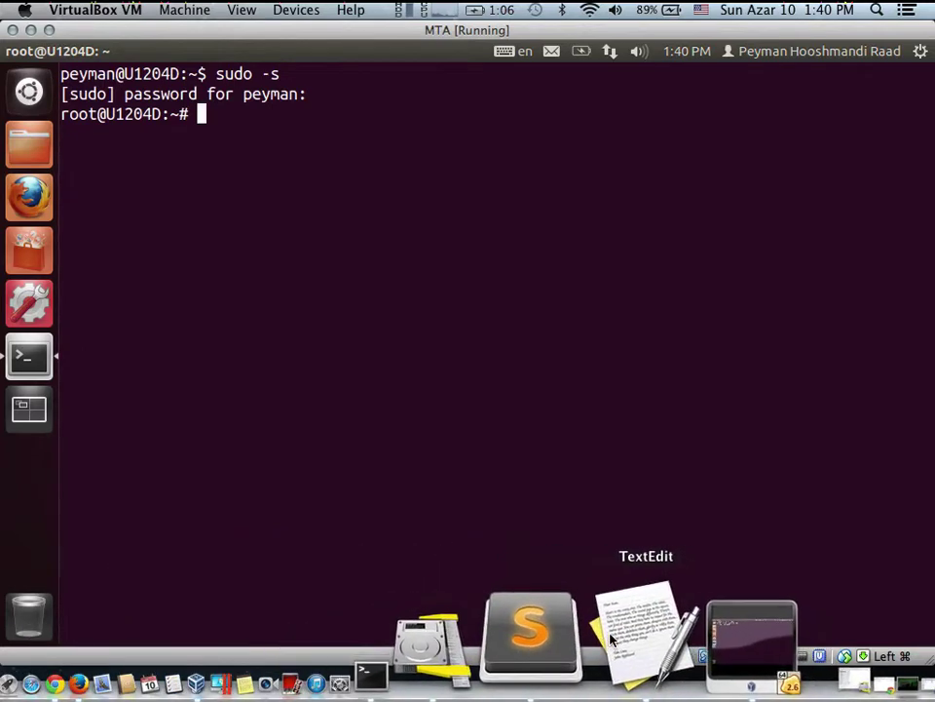
- Copy the mdadm --create line from urls.txt in TextEdit and paste it at the root prompt of the full-screen MTA virtual machine
left_click(644, 637)
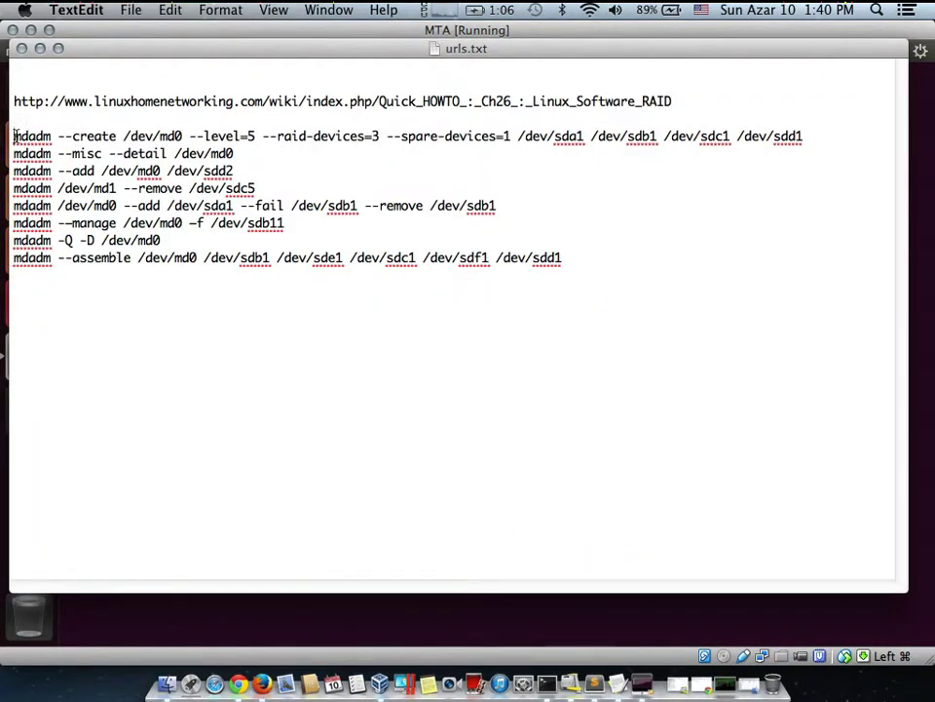
left_click_drag(16, 136, 799, 139)
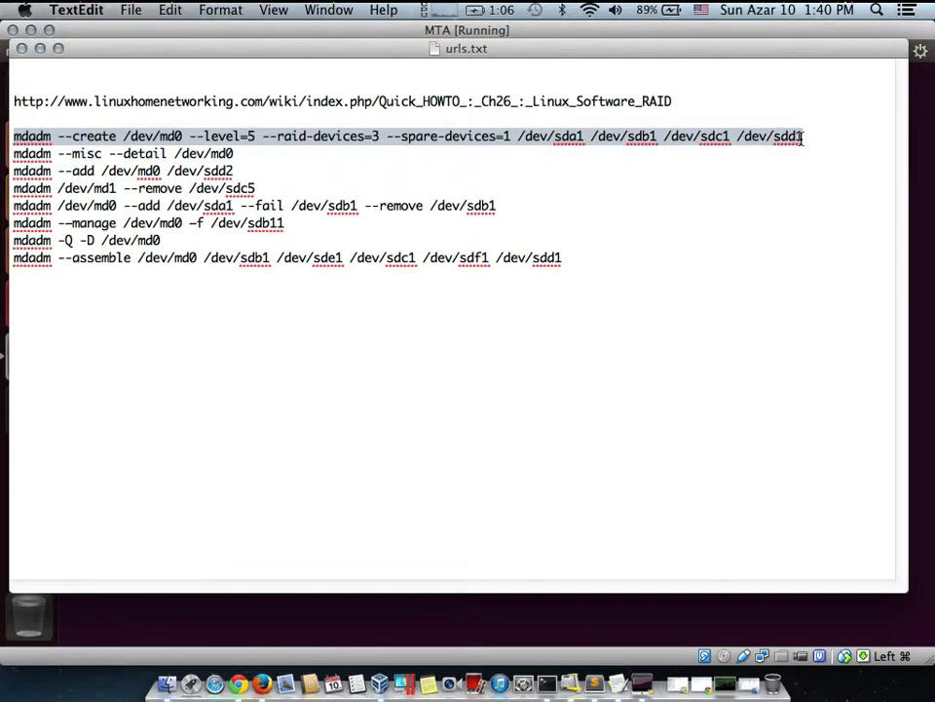
right_click(801, 138)
left_click(727, 208)
left_click(916, 224)
right_click(562, 200)
left_click(612, 313)
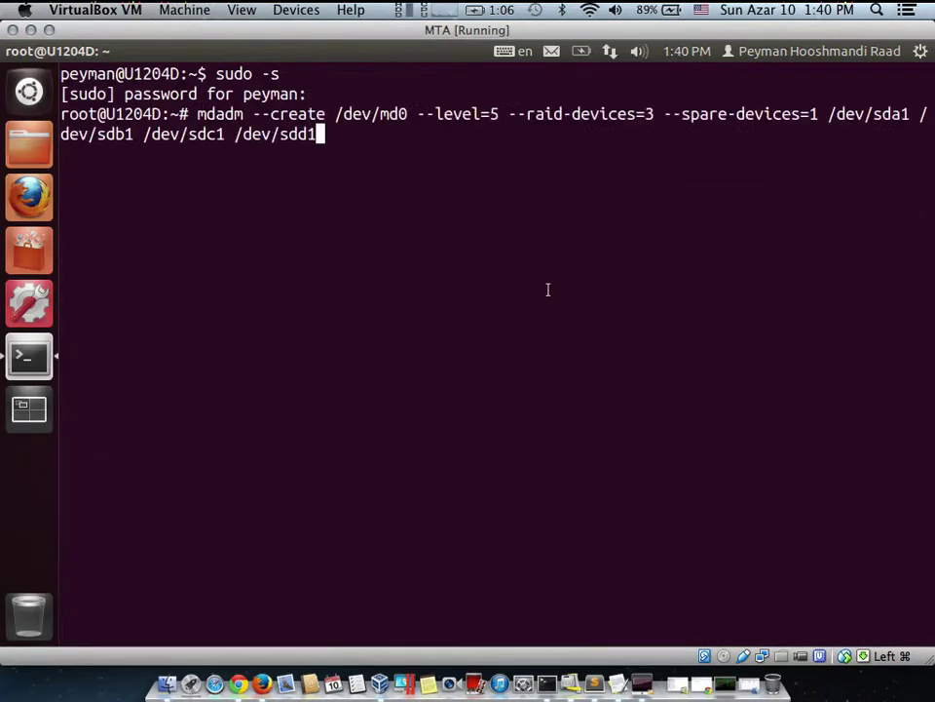
key("super+f")
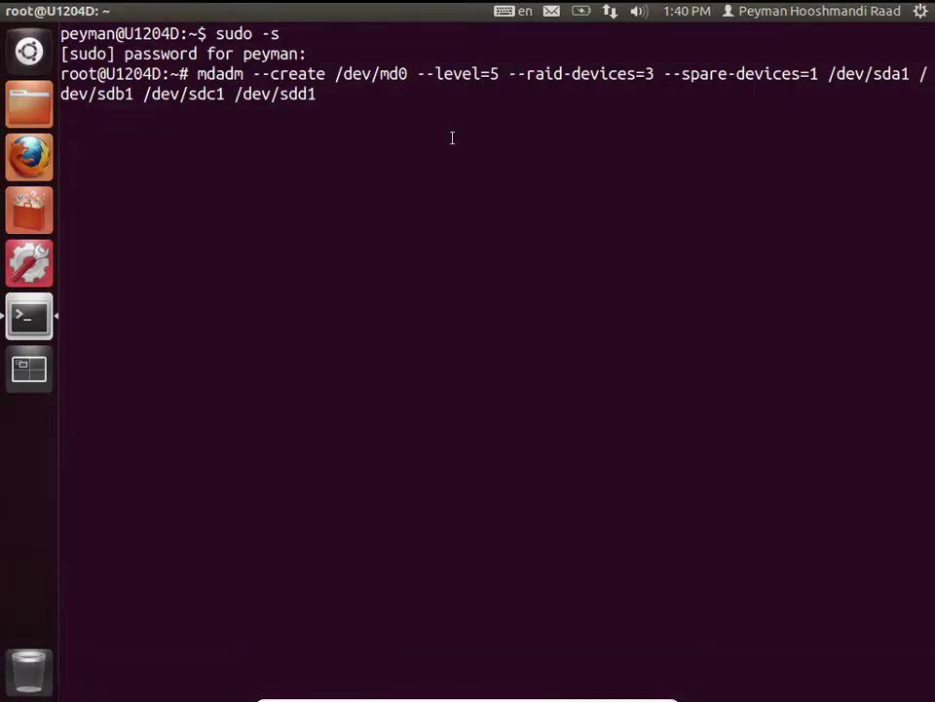
- Change the mdadm command's member devices to /dev/sdb, /dev/sdc, /dev/sdd and /dev/sde, and run it to create the level 5 array /dev/md0
key("Home")
key("Right")
key("Right")
key("Right")
key("Right")
key("Right")
key("Right")
key("Right")
key("Right")
key("Right")
key("Right")
key("Right")
key("Right")
key("Right")
key("Right")
key("Right")
key("Right")
key("Right")
key("Right")
key("Right")
key("Right")
key("Right")
key("Right")
key("Right")
key("Right")
key("Right")
key("Right")
key("Right")
key("Right")
key("Right")
key("Right")
key("Right")
key("Right")
key("Right")
key("Right")
key("Right")
key("Right")
key("Right")
key("Right")
key("Right")
key("Right")
key("Right")
key("Right")
key("Right")
key("Right")
key("Right")
key("Right")
key("Right")
key("Right")
key("Right")
key("Right")
key("BackSpace")
key("BackSpace")
type("b")
key("Right")
key("Right")
key("Right")
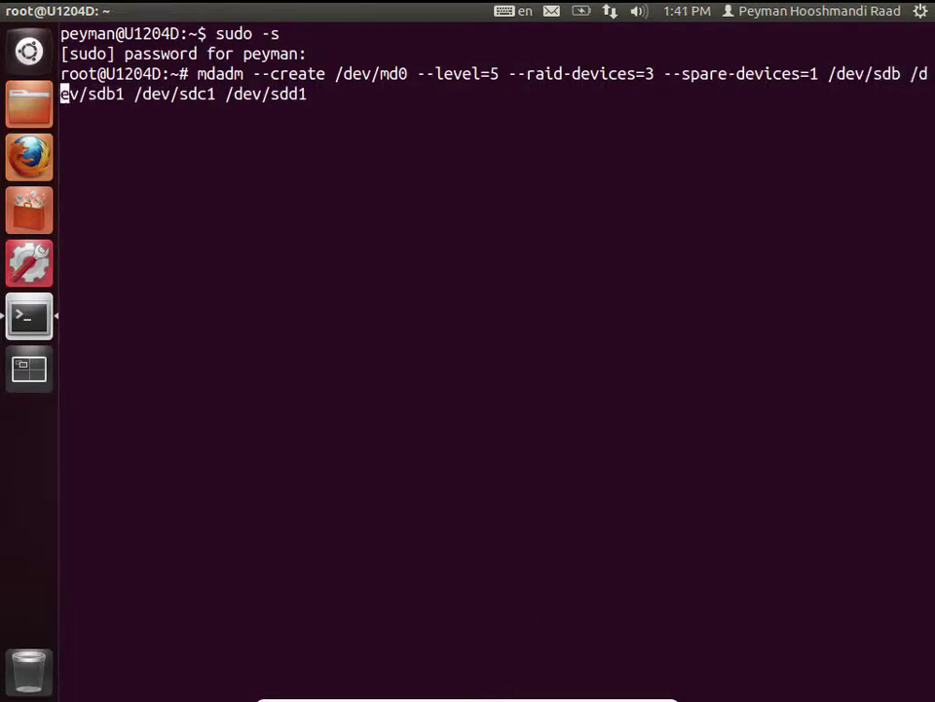
key("Right")
key("Right")
key("Right")
key("Right")
key("Right")
key("Right")
key("Right")
key("BackSpace")
key("BackSpace")
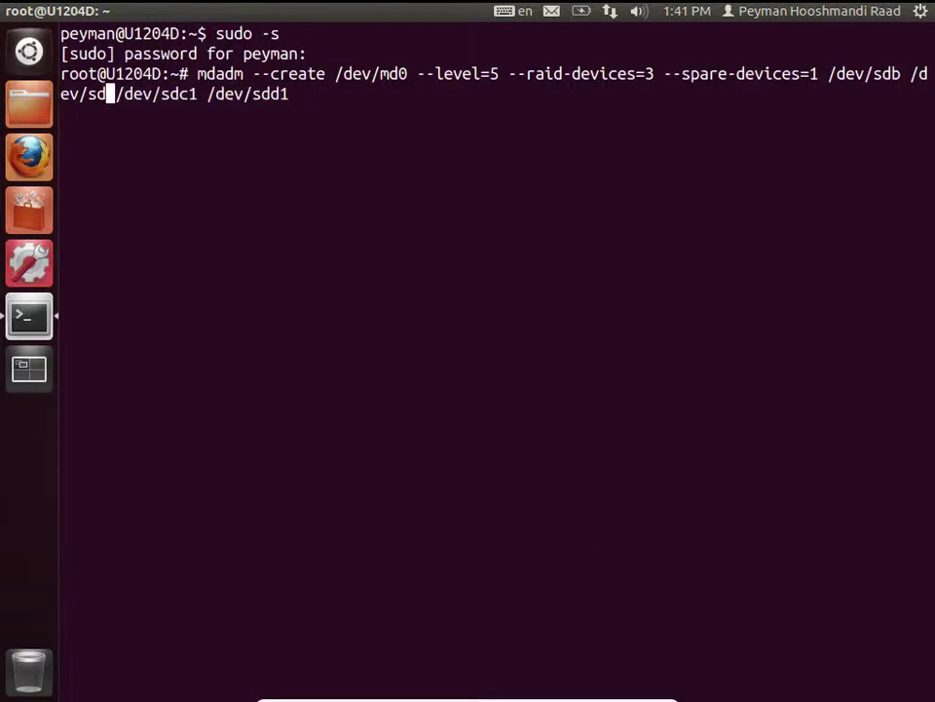
type("c")
key("Right")
key("Right")
key("Right")
key("Right")
key("Right")
key("Right")
key("Right")
key("Right")
key("Right")
key("Right")
key("BackSpace")
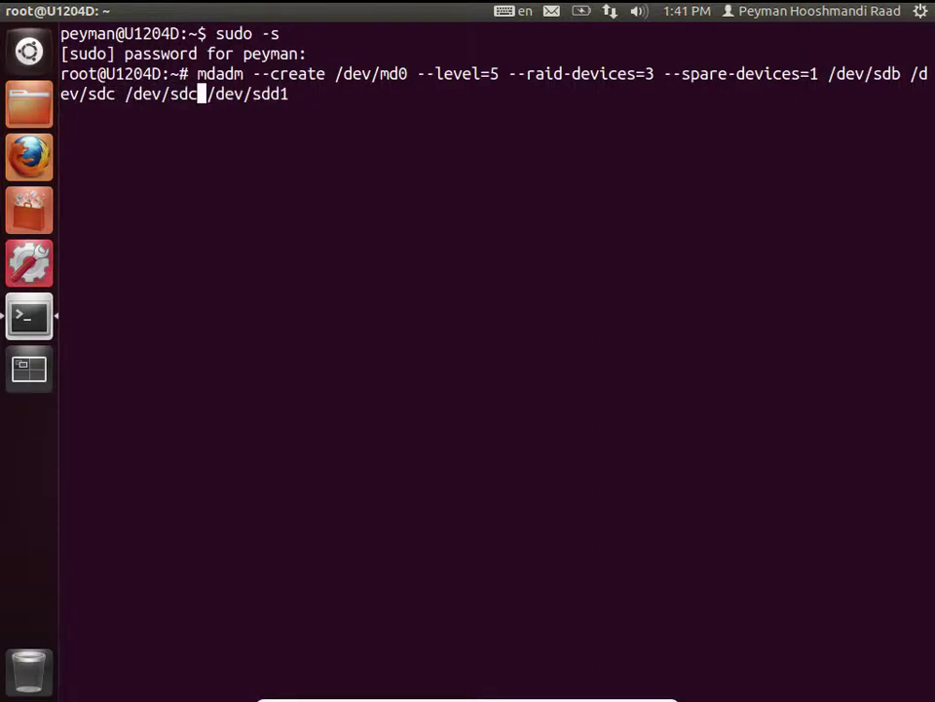
key("BackSpace")
type("d")
key("Right")
key("Right")
key("Right")
key("Right")
key("Right")
key("Right")
key("Right")
key("Right")
key("Right")
key("Right")
key("BackSpace")
key("BackSpace")
type("e")
key("Return")
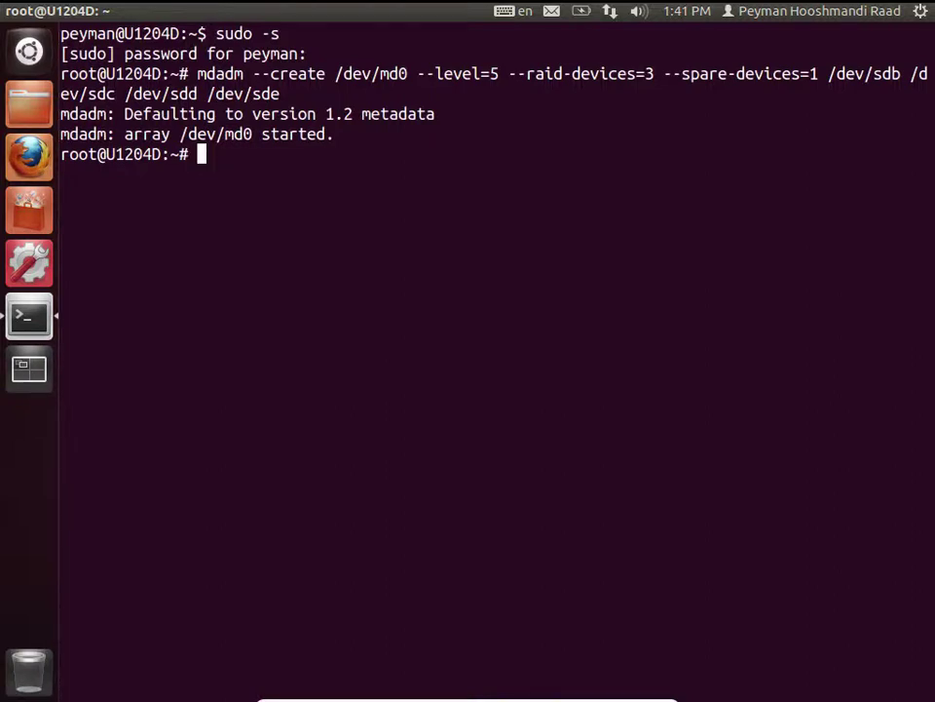
- Open /dev/md0 in fdisk and print its partition table
type("fdisk ")
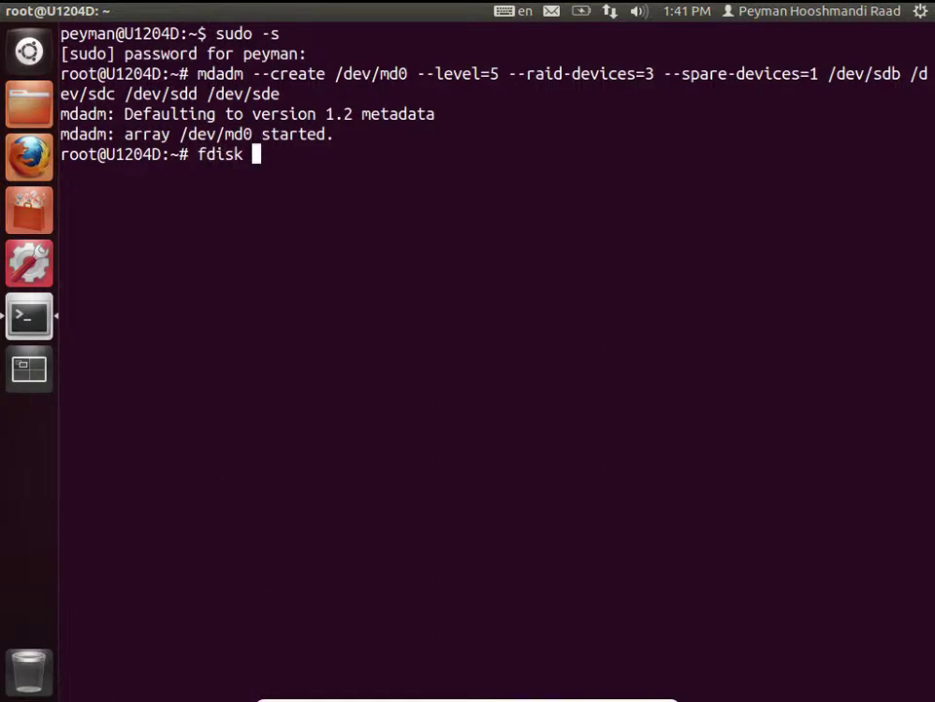
type("/dev/md0")
key("Return")
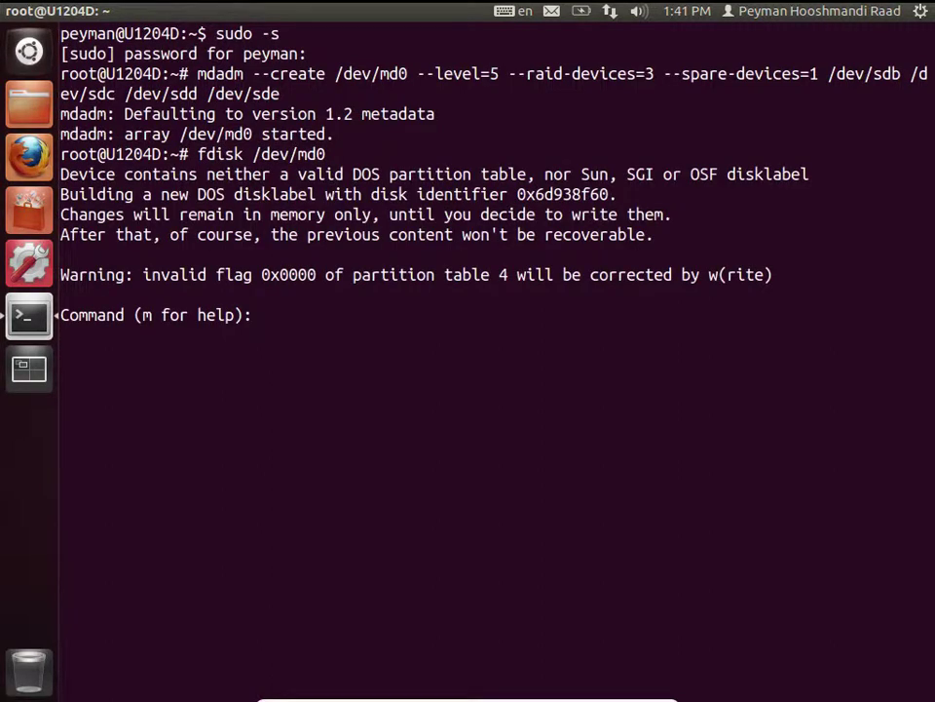
type("p")
key("Return")
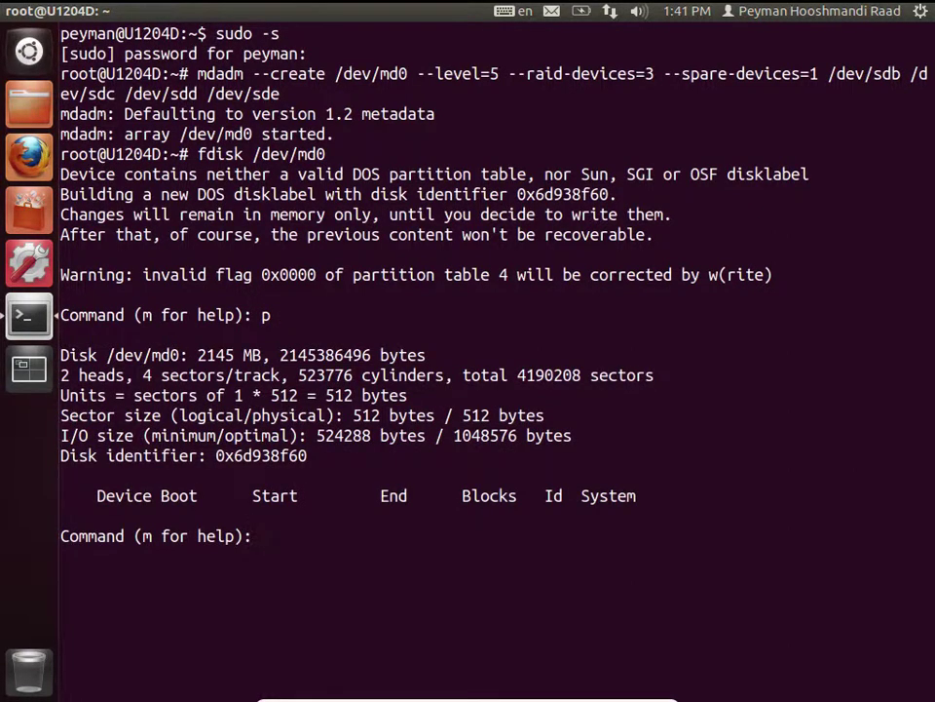
- Create a primary partition on /dev/md0 with the default number, first sector and last sector, and write the partition table
type("n")
key("Return")
type("p")
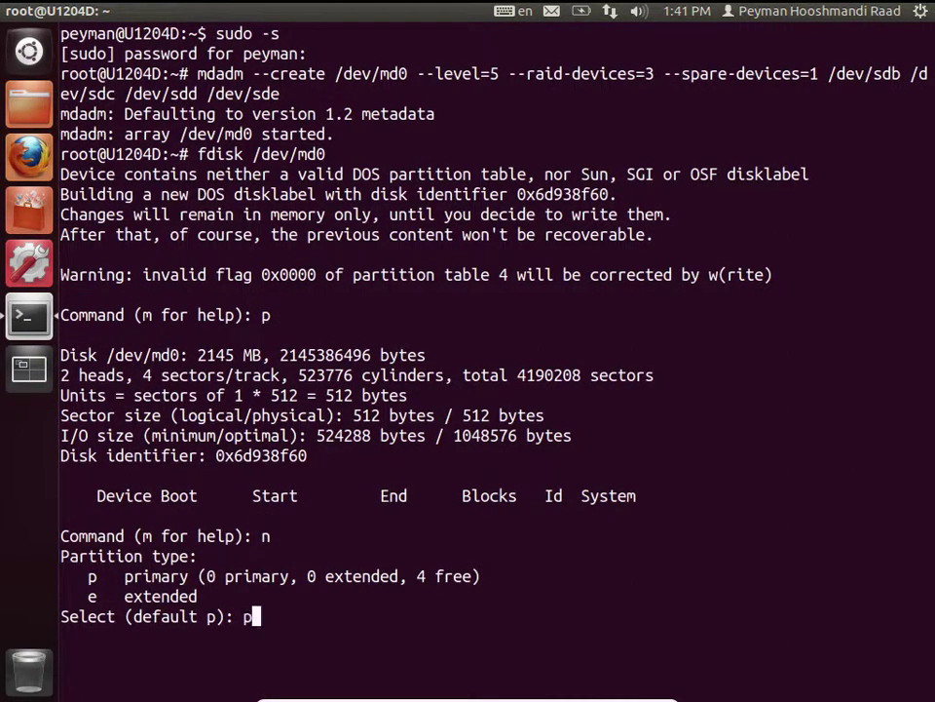
key("Return")
key("Return")
key("Return")
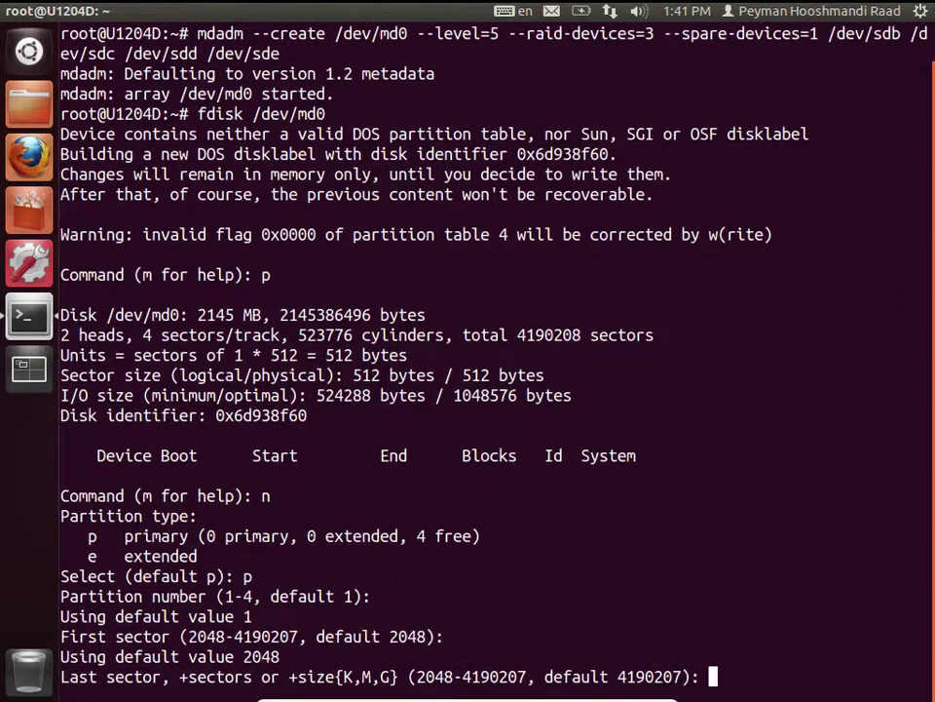
key("Return")
type("w")
key("Return")
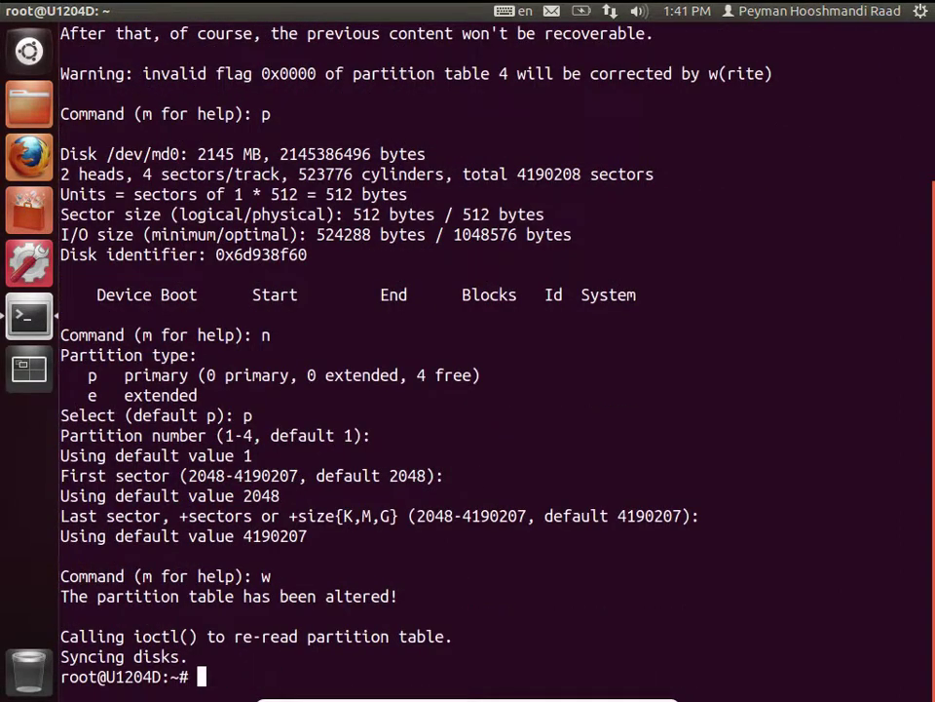
- Clear the terminal and format the partition /dev/md0p1 as ext4 with mkfs.ext4
key("ctrl+l")
type("fd")
key("BackSpace")
key("BackSpace")
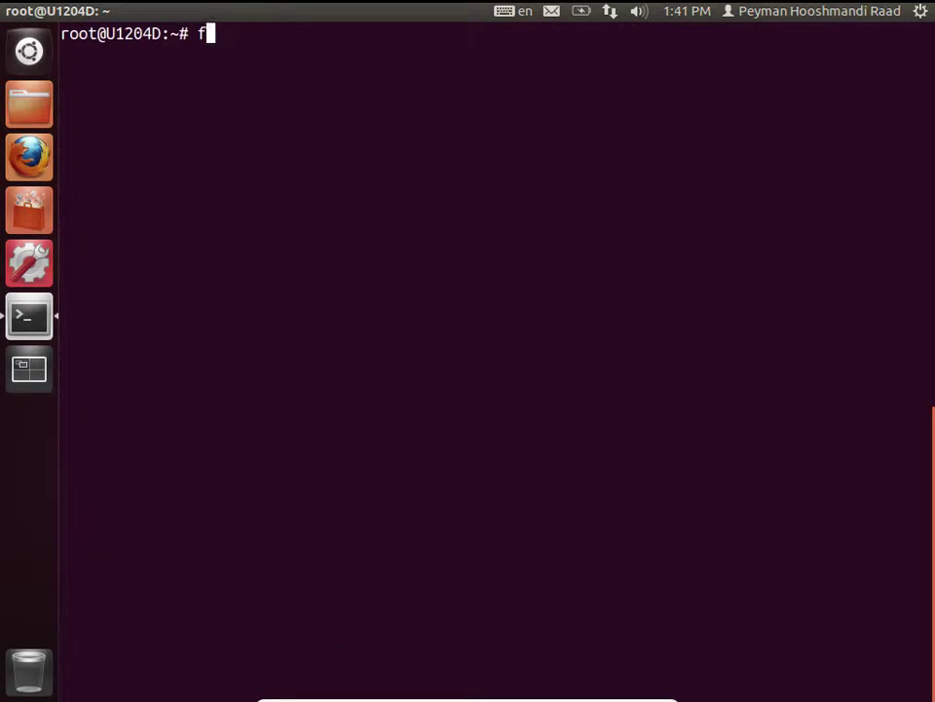
type("mkfs.ext")
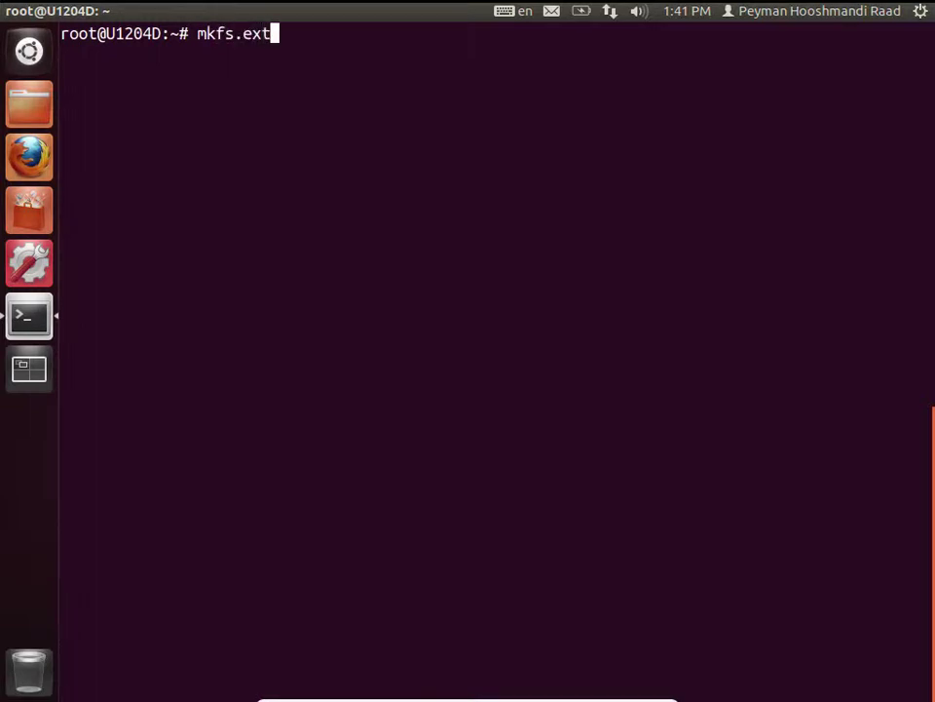
type("4 /dev")
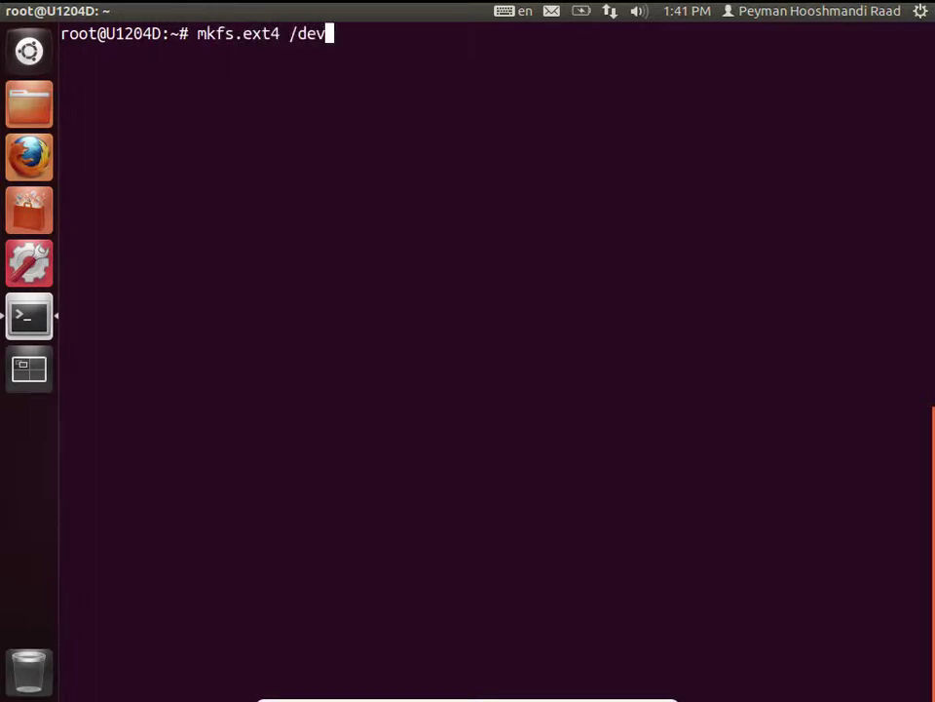
type("/md0")
key("Tab")
key("Tab")
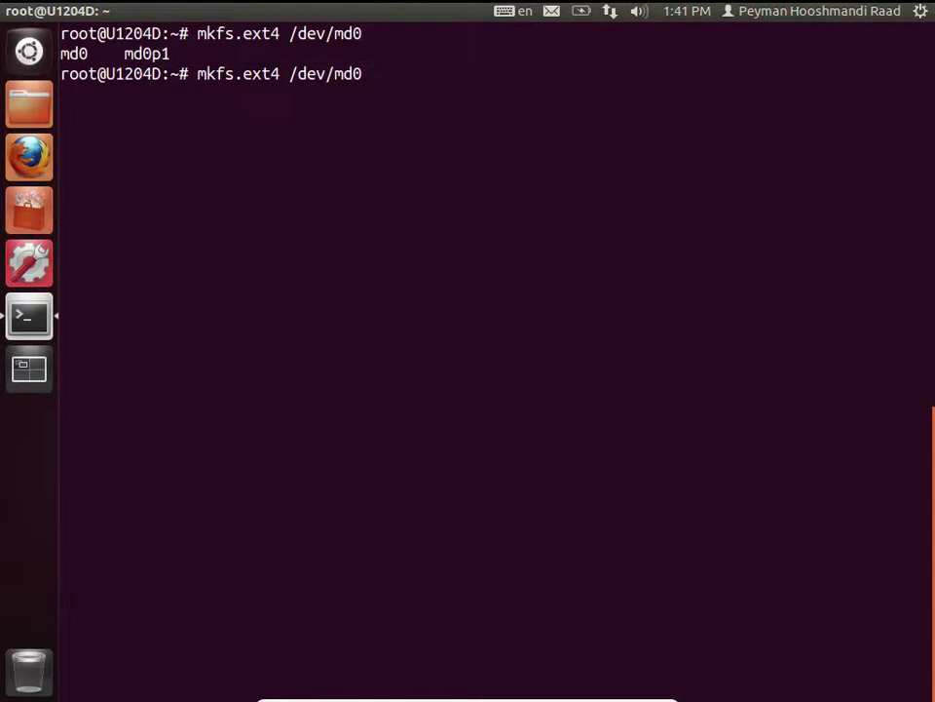
type("p1")
key("Return")
- Mount the partition /dev/md0p1 on /mnt/ and return to the terminal
type("mo")
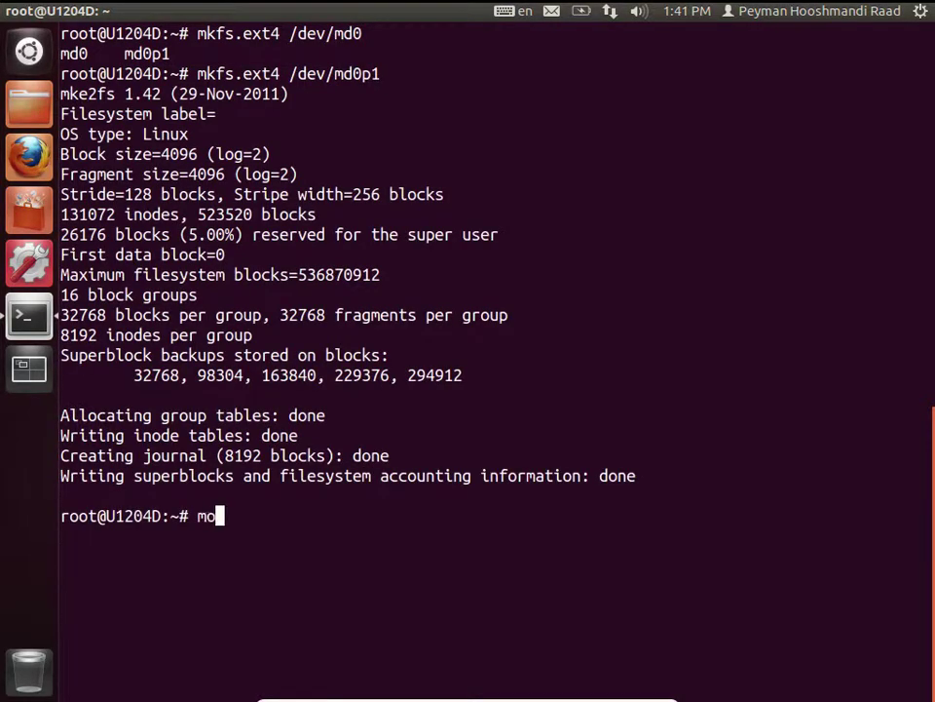
type("unt /dev/")
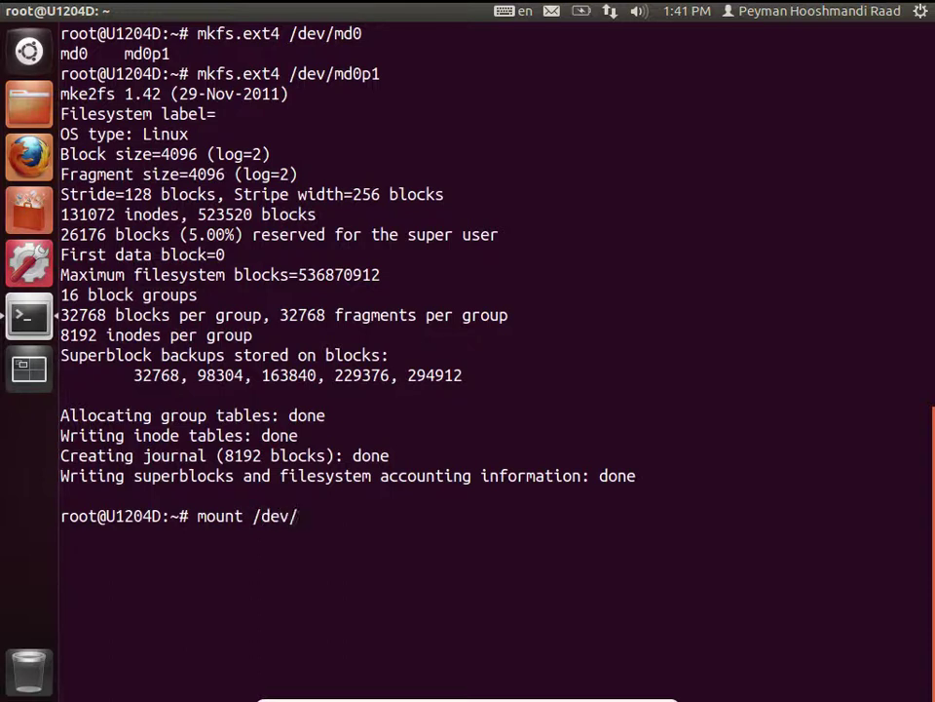
type("md0p1 ")
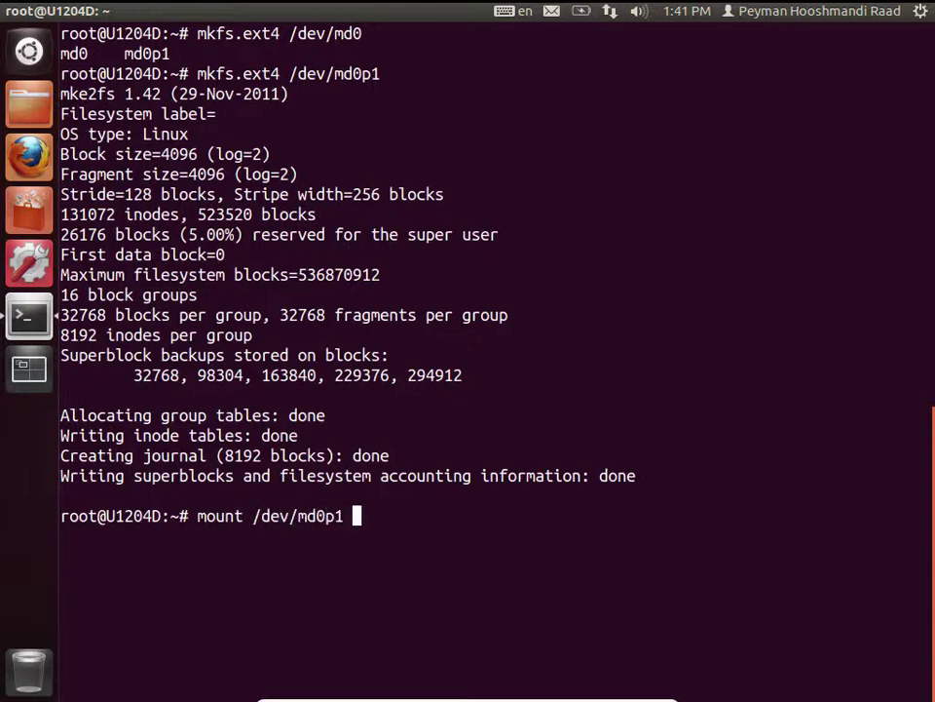
type("/mnt/")
key("Return")
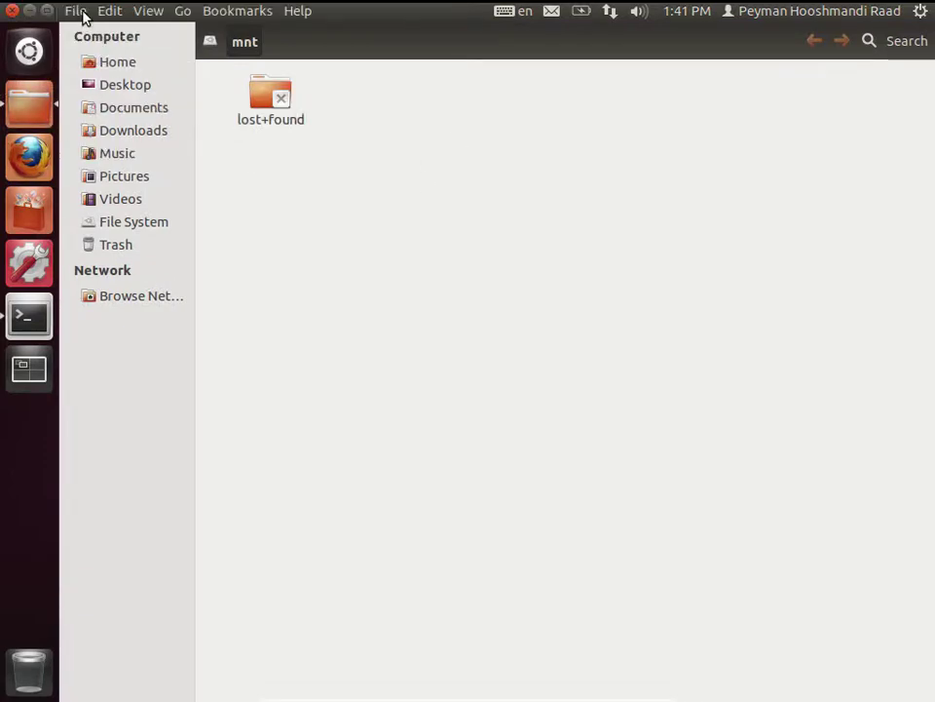
left_click(29, 317)
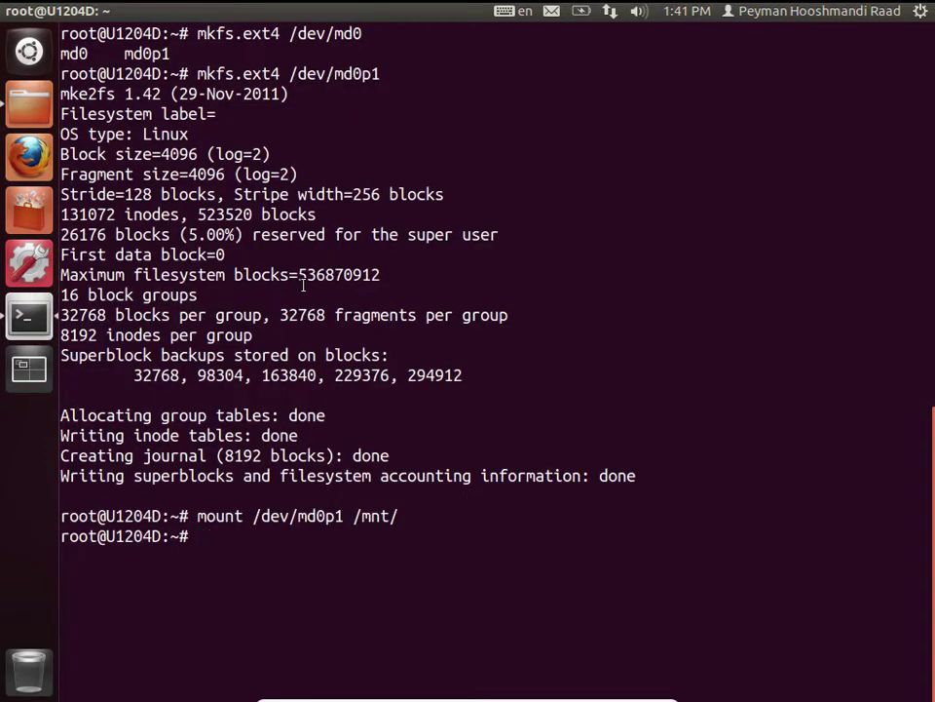
- Clear the terminal, list disk usage with df -h and examine the size of /dev/md0p1
key("ctrl+l")
type("df -h")
key("Return")
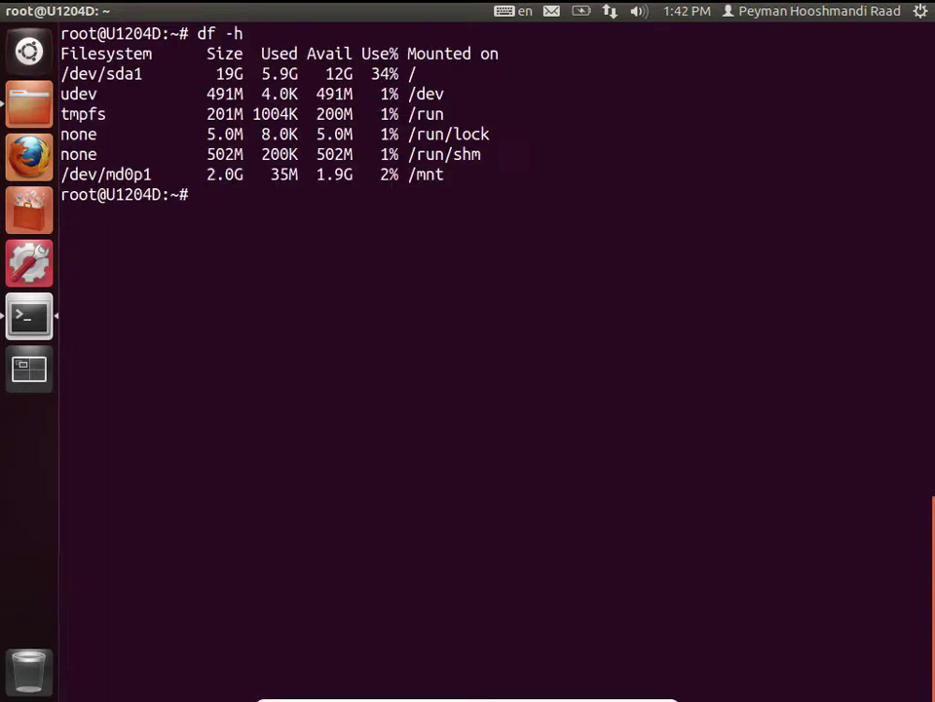
left_click_drag(202, 179, 329, 174)
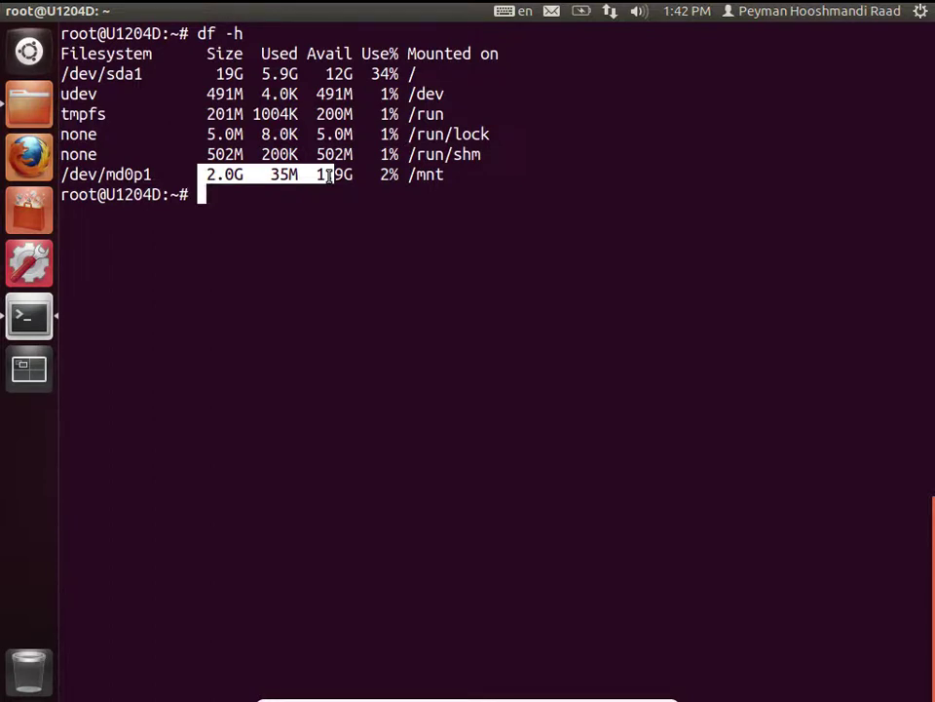
left_click(321, 175)
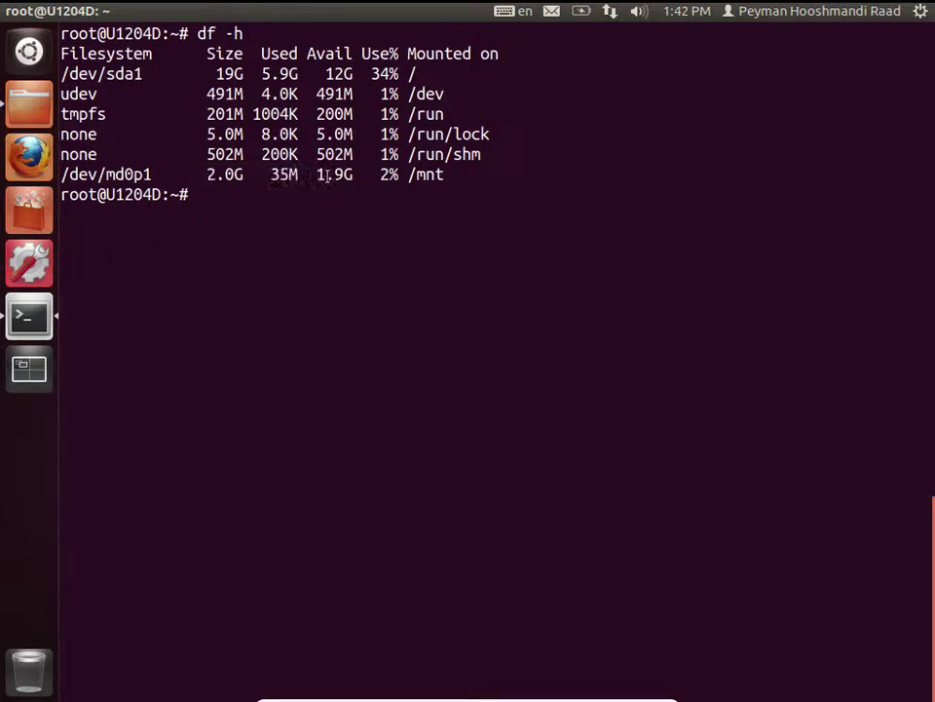
left_click_drag(61, 173, 240, 175)
left_click(199, 175)
left_click(243, 176)
- Query the detailed status of /dev/md0 with mdadm --query --detail
type("mdad")
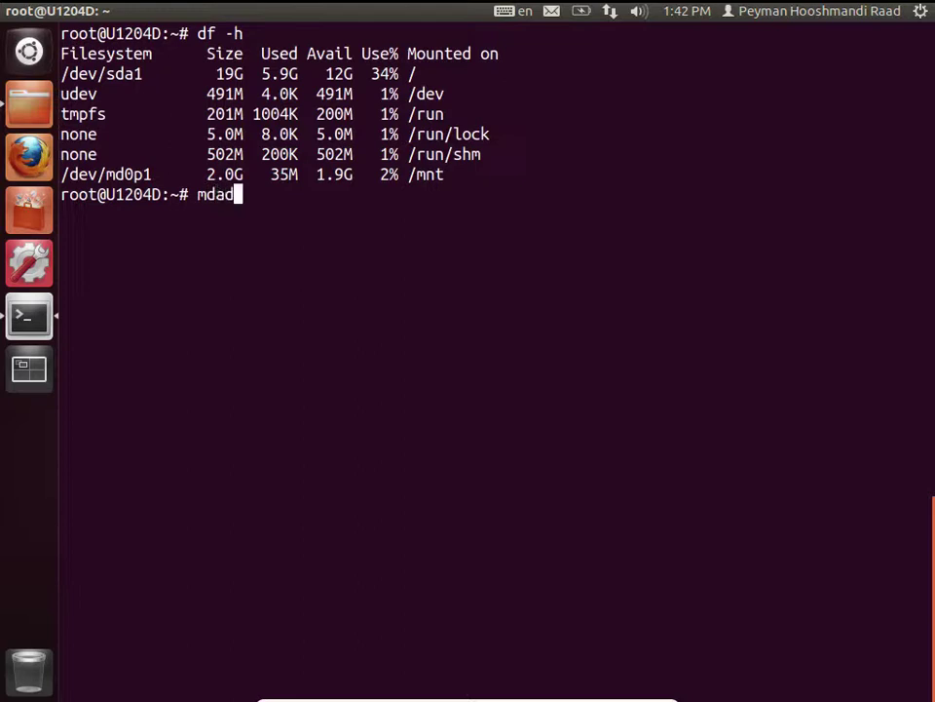
type("m --query --der")
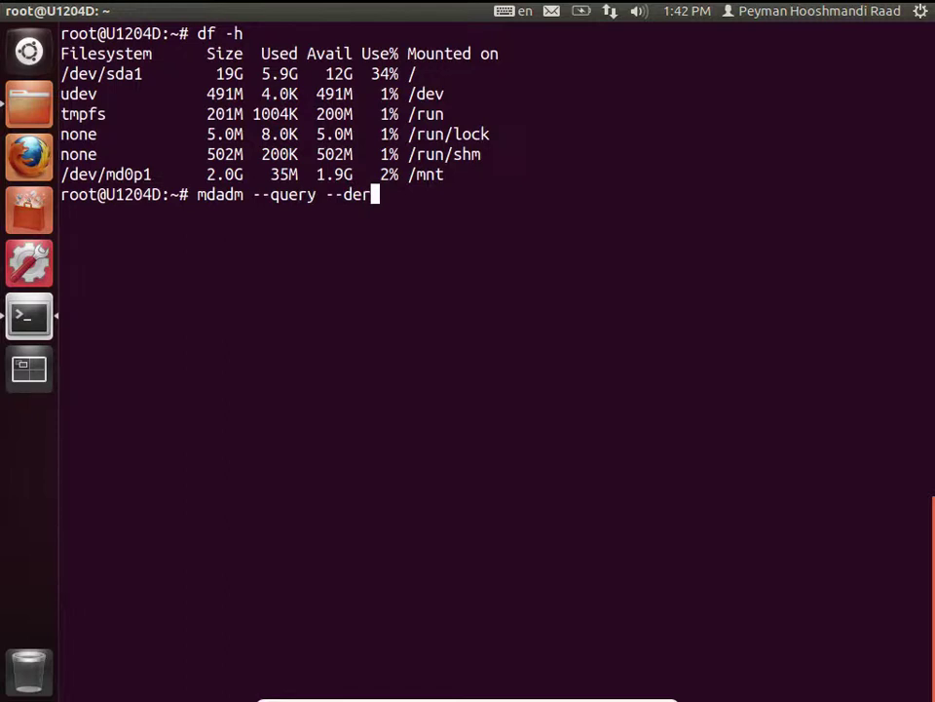
key("BackSpace")
type("tail")
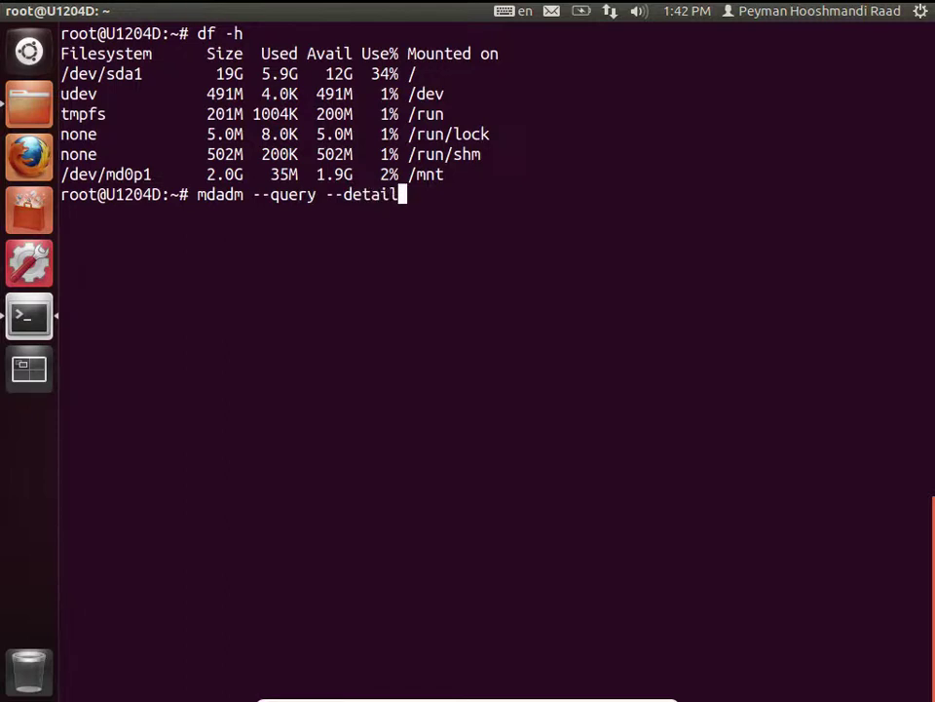
key("Return")
key("Up")
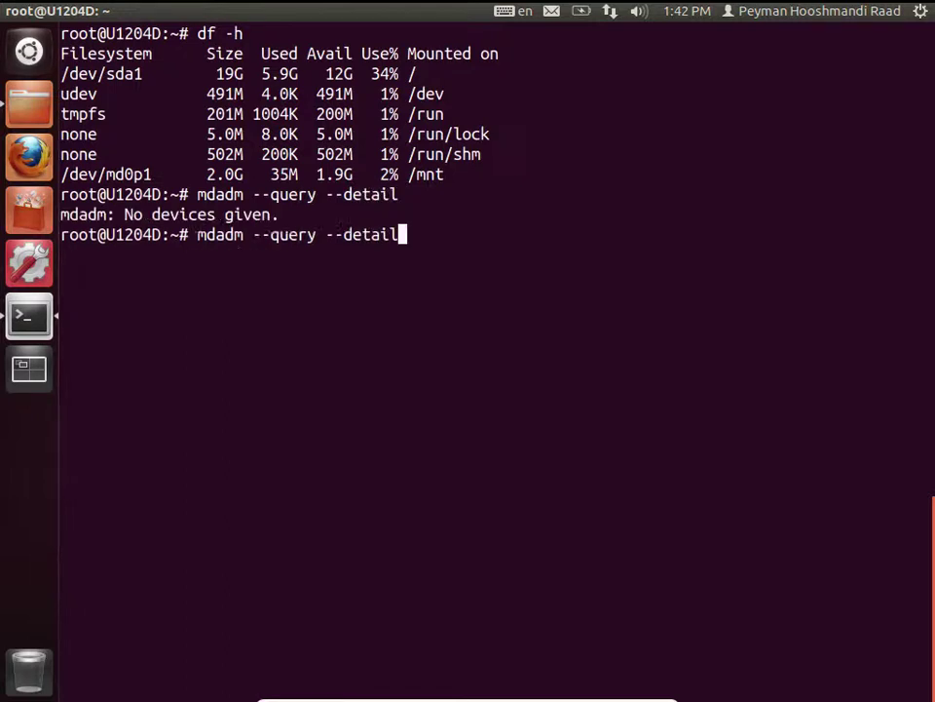
type("/dev/md")
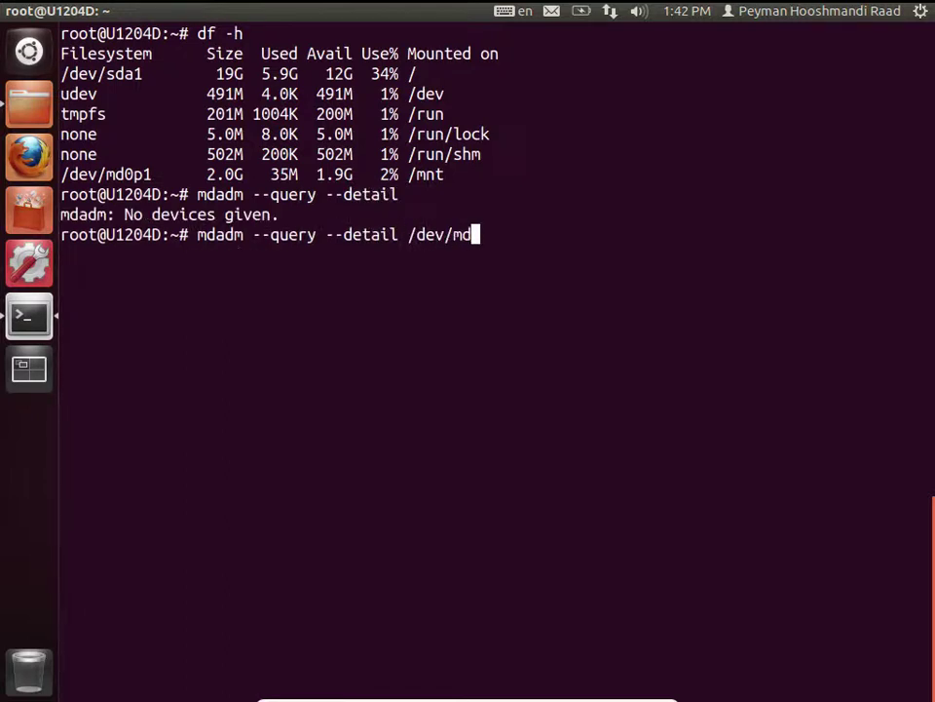
type("0")
key("Return")
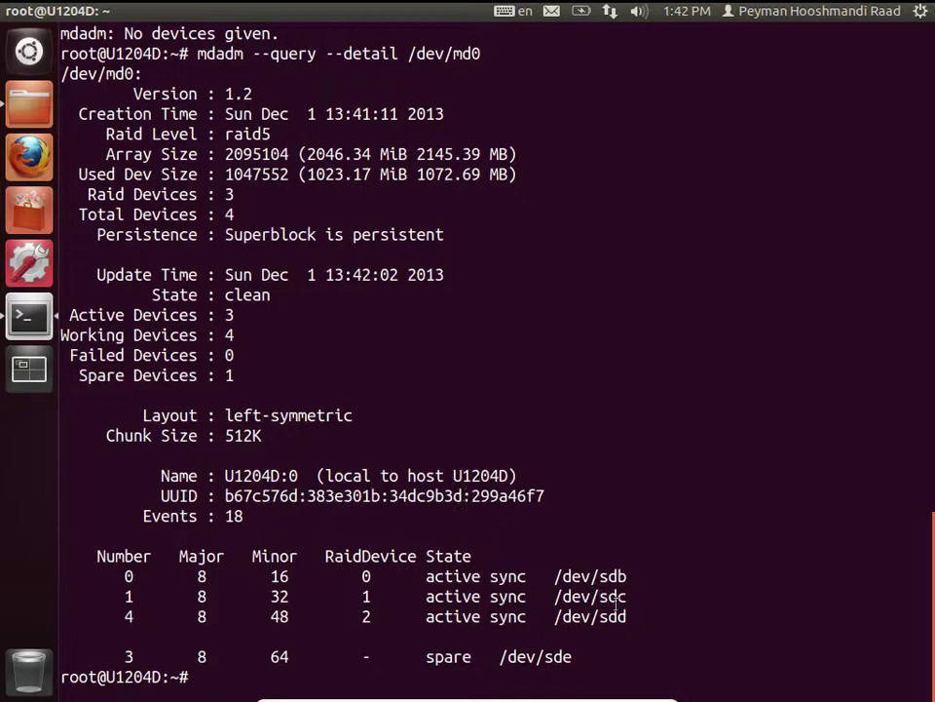
- Highlight the active member rows, the spare device row and the array size in the status report
left_click_drag(620, 606, 165, 569)
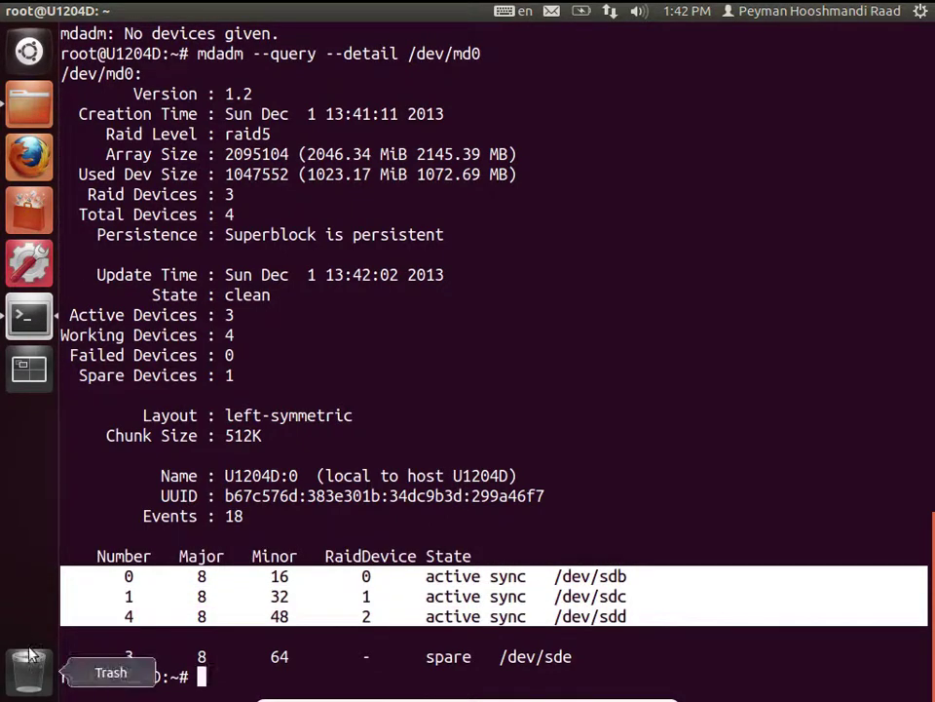
left_click_drag(94, 657, 602, 661)
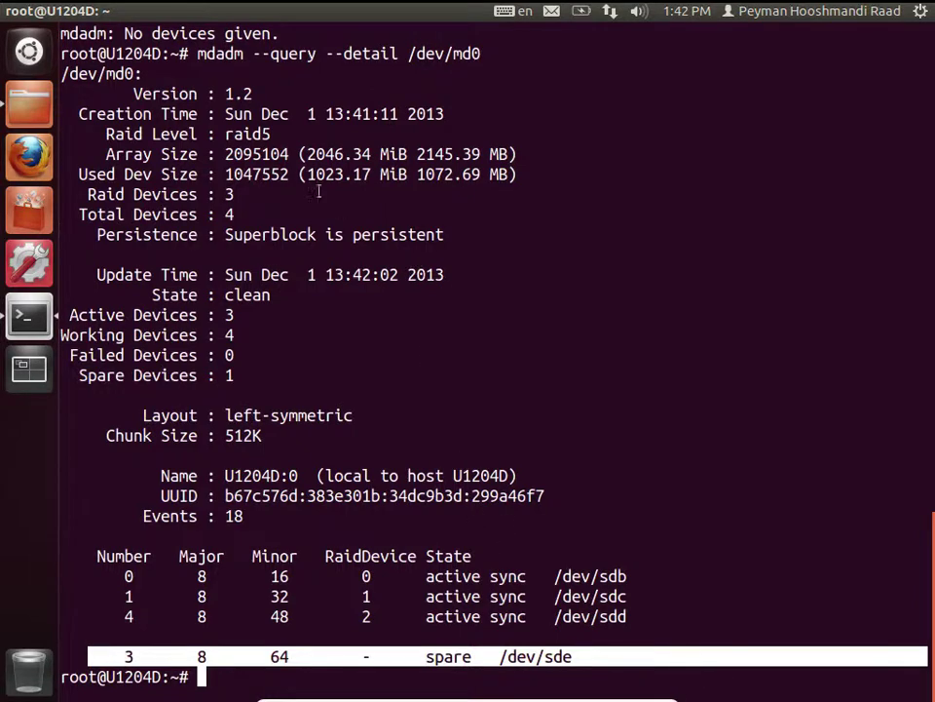
left_click_drag(305, 154, 520, 154)
left_click(522, 156)
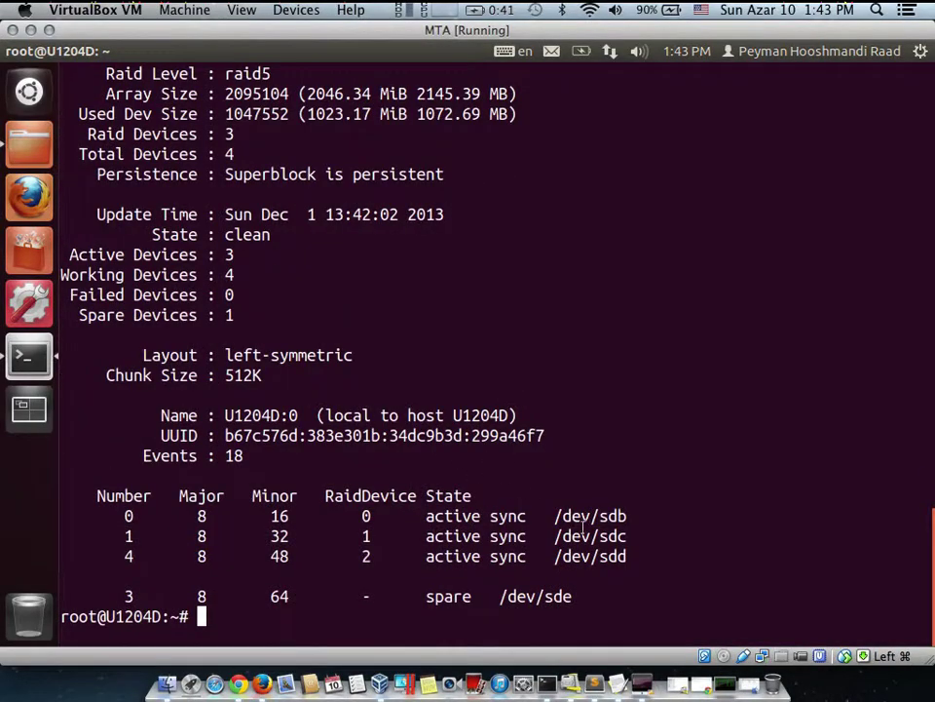
- Copy the mdadm line with --add, --fail and --remove from urls.txt in TextEdit and paste it into the cleared virtual machine terminal
left_click(592, 677)
left_click(209, 220)
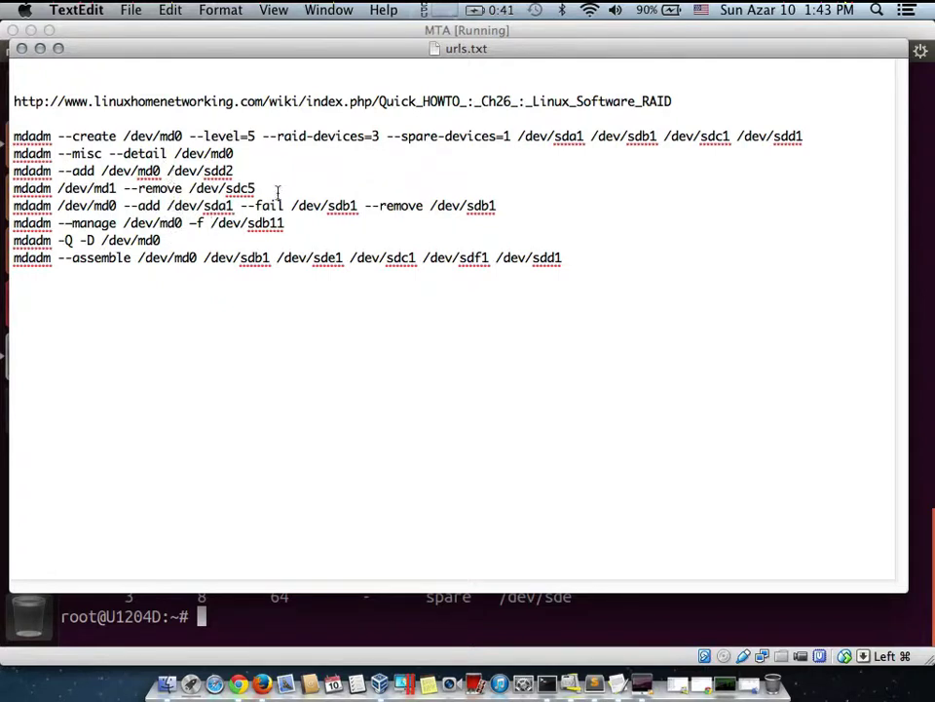
left_click_drag(517, 217, 5, 207)
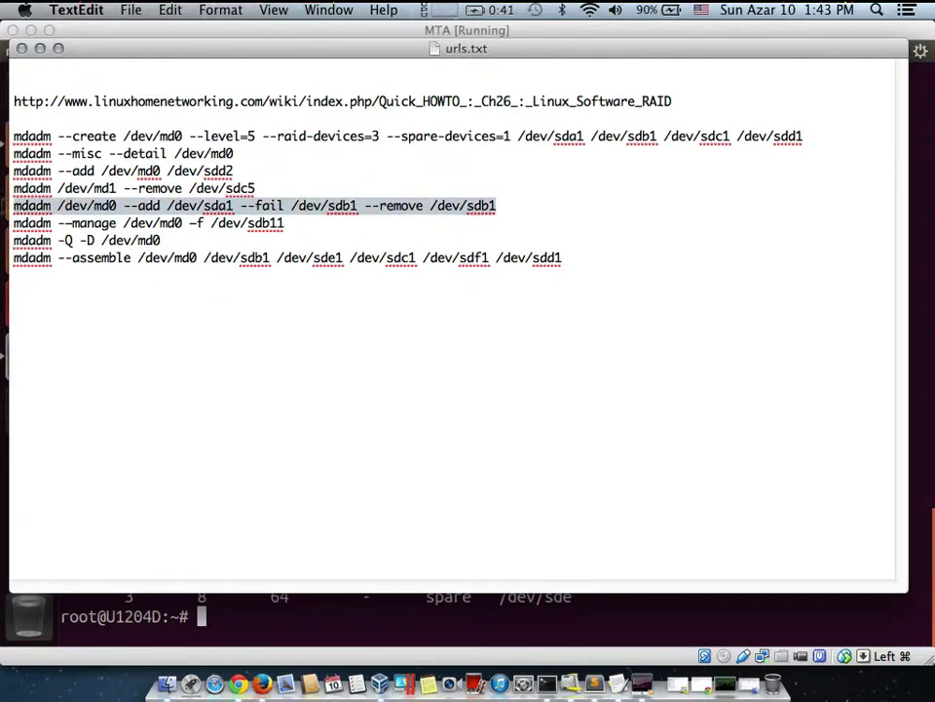
right_click(92, 205)
left_click(173, 277)
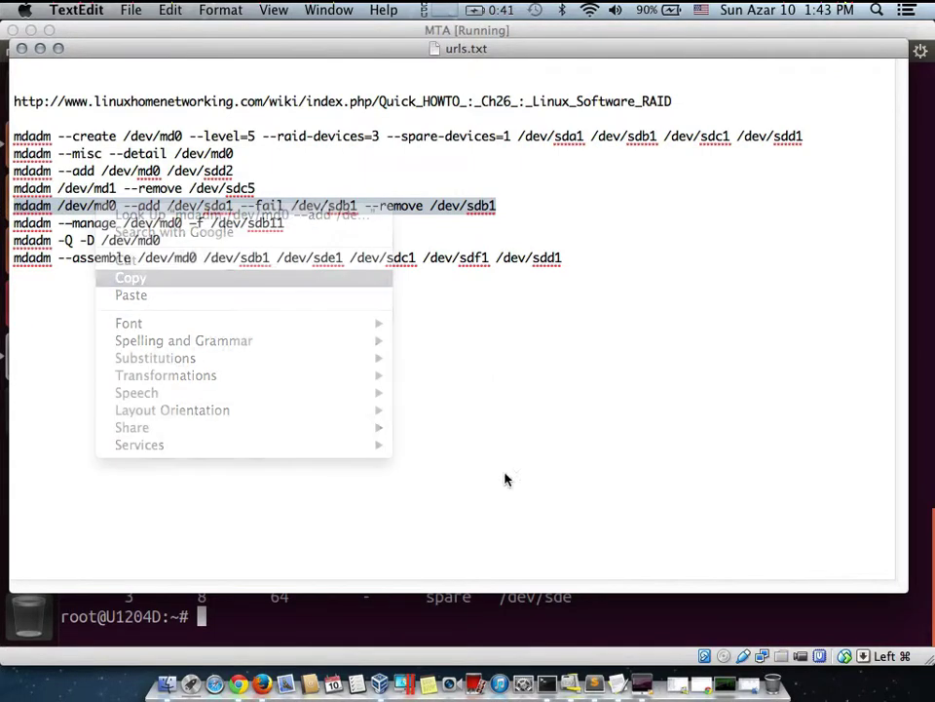
left_click(576, 596)
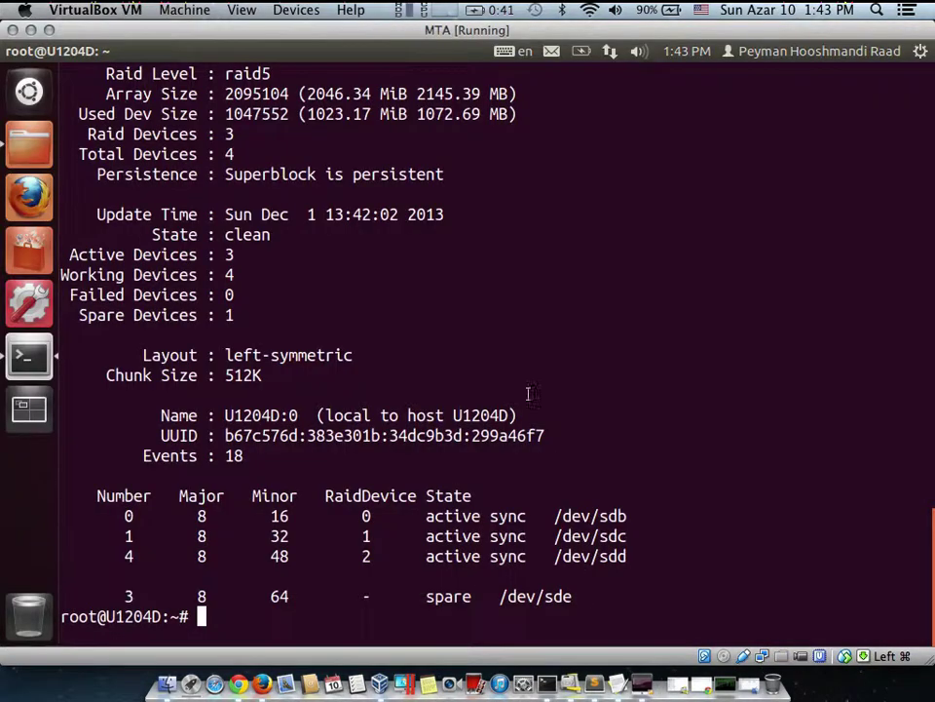
key("ctrl+l")
right_click(501, 325)
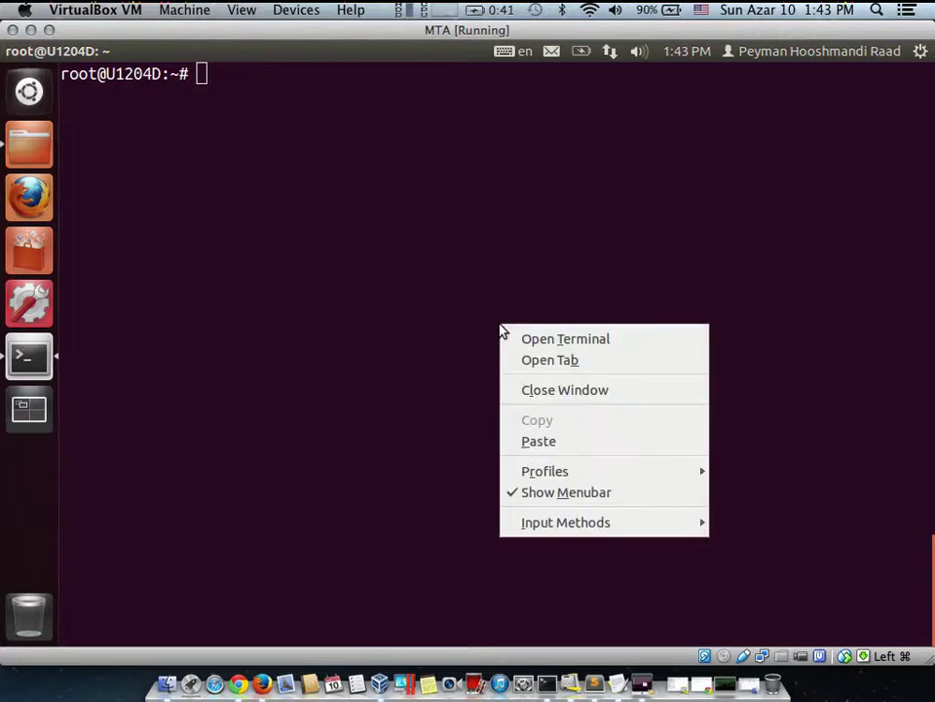
left_click(541, 440)
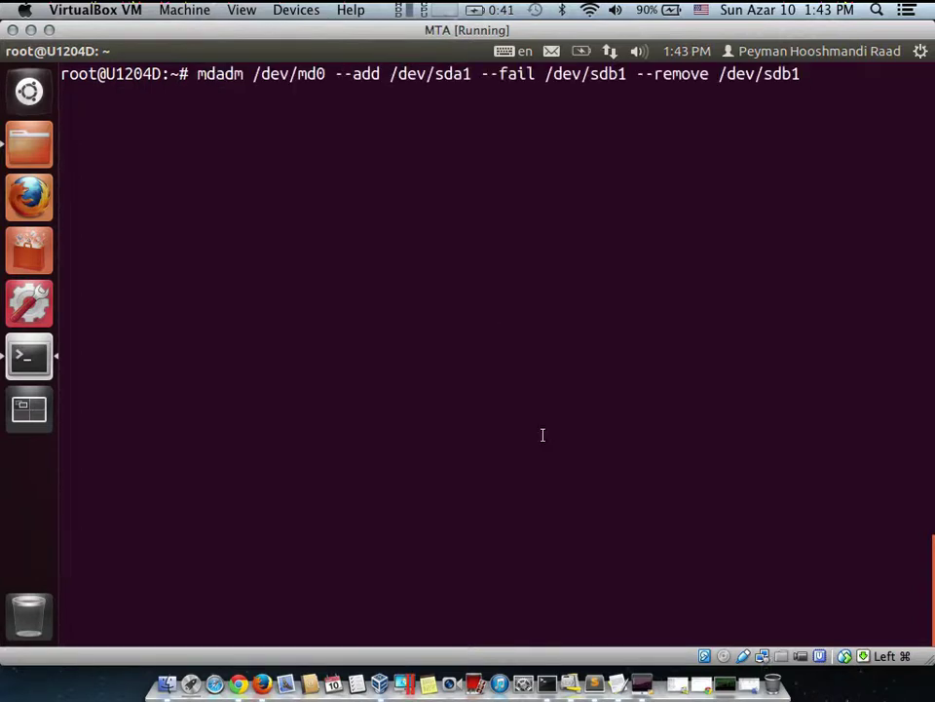
- Remove the --add /dev/sda1 part from the pasted mdadm command
key("Left")
key("Left")
key("Left")
key("Left")
key("Left")
key("Left")
key("Left")
key("Left")
key("Left")
key("Left")
key("Left")
key("Left")
key("Left")
key("Left")
key("Left")
key("Left")
key("Left")
key("Left")
key("Left")
key("Left")
key("Left")
key("Left")
key("Left")
key("Left")
key("Left")
key("Left")
key("Left")
key("Left")
key("Left")
key("Left")
key("Left")
key("Right")
key("Right")
key("Right")
key("BackSpace")
key("BackSpace")
key("BackSpace")
key("BackSpace")
key("BackSpace")
key("BackSpace")
key("BackSpace")
key("BackSpace")
key("BackSpace")
key("BackSpace")
key("BackSpace")
key("BackSpace")
key("BackSpace")
key("BackSpace")
key("BackSpace")
key("BackSpace")
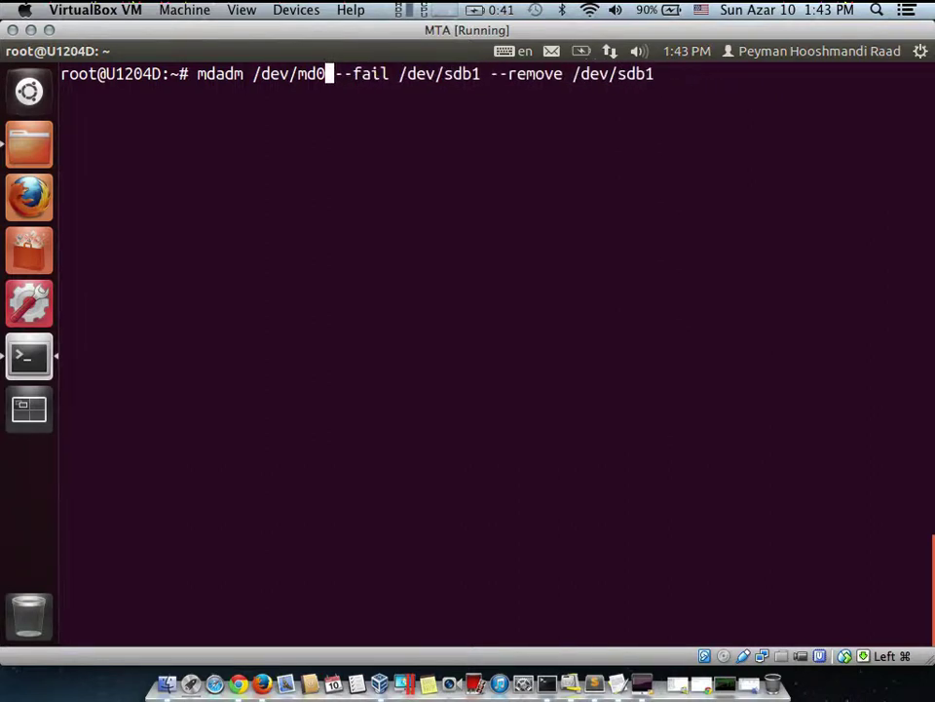
- Change the device after --fail to /dev/sdc
key("Right")
key("Right")
key("Right")
key("Right")
key("Right")
key("Right")
key("Right")
key("Right")
key("Right")
key("Right")
key("Right")
key("Right")
key("Right")
key("Right")
key("Right")
key("Right")
key("Right")
key("Right")
key("Right")
key("Left")
key("Left")
key("BackSpace")
key("BackSpace")
- Delete the --remove /dev/sdb1 part and run the command to mark /dev/sdc as failed in /dev/md0
key("Right")
key("Right")
key("Right")
key("Right")
key("Right")
key("Right")
key("Right")
key("Right")
key("Right")
key("Right")
key("Right")
key("Right")
key("Right")
key("Right")
key("Right")
key("Right")
key("Right")
key("Right")
key("Right")
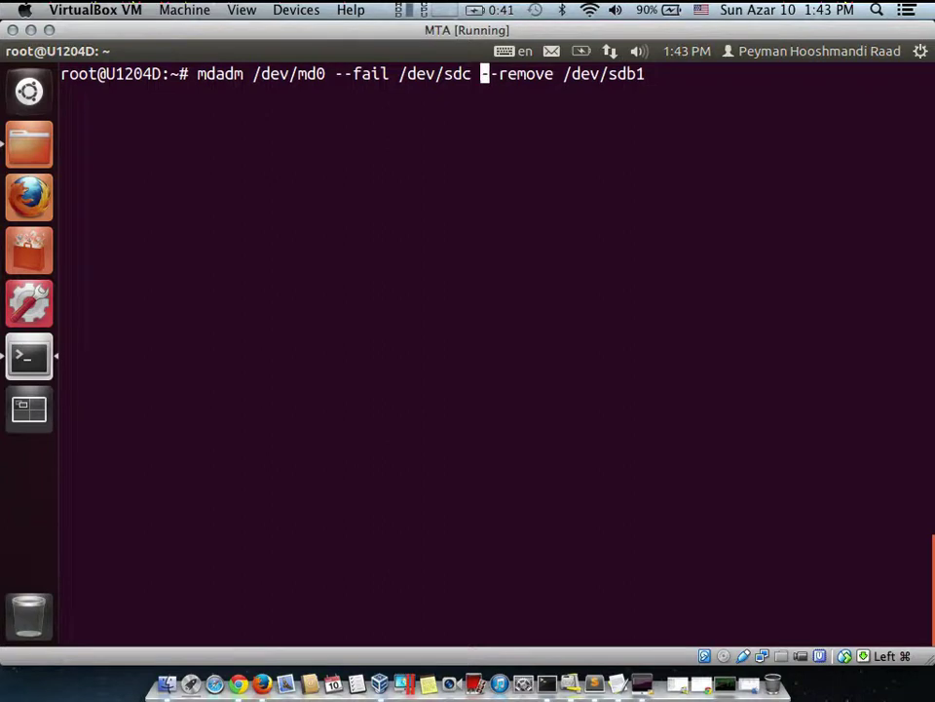
key("BackSpace")
key("BackSpace")
key("BackSpace")
key("BackSpace")
key("BackSpace")
key("BackSpace")
key("BackSpace")
key("BackSpace")
key("BackSpace")
key("BackSpace")
key("BackSpace")
key("BackSpace")
key("BackSpace")
key("BackSpace")
key("BackSpace")
key("BackSpace")
key("BackSpace")
key("BackSpace")
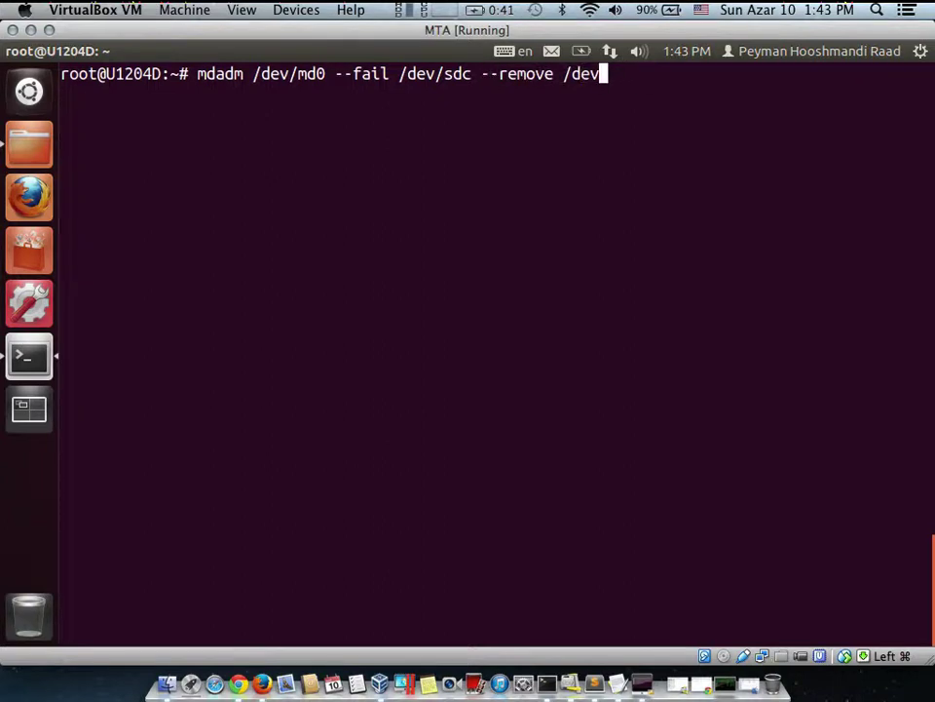
key("BackSpace")
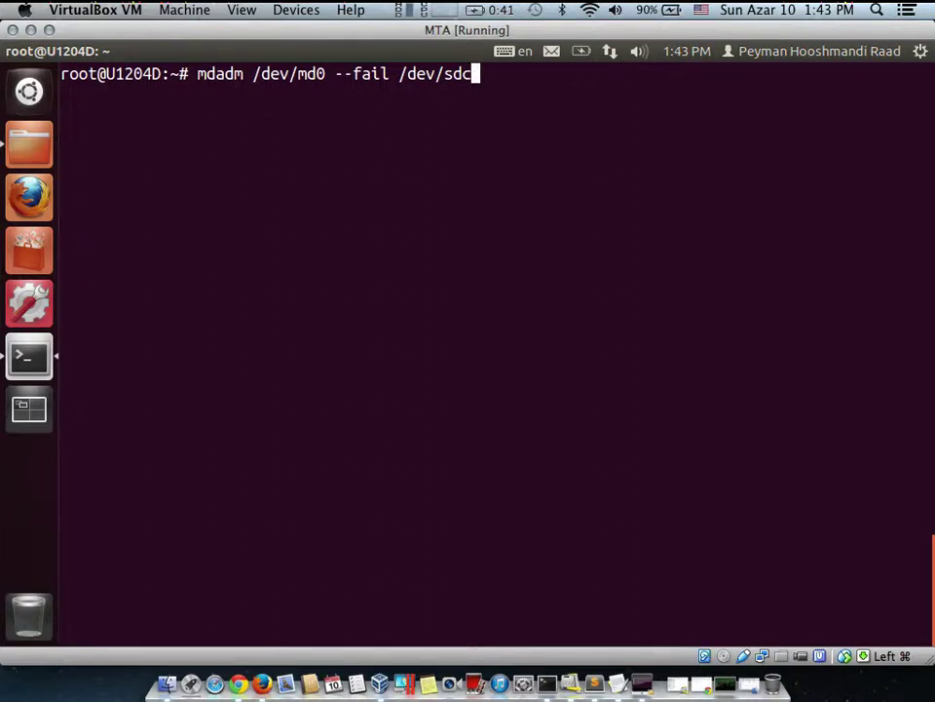
key("Return")
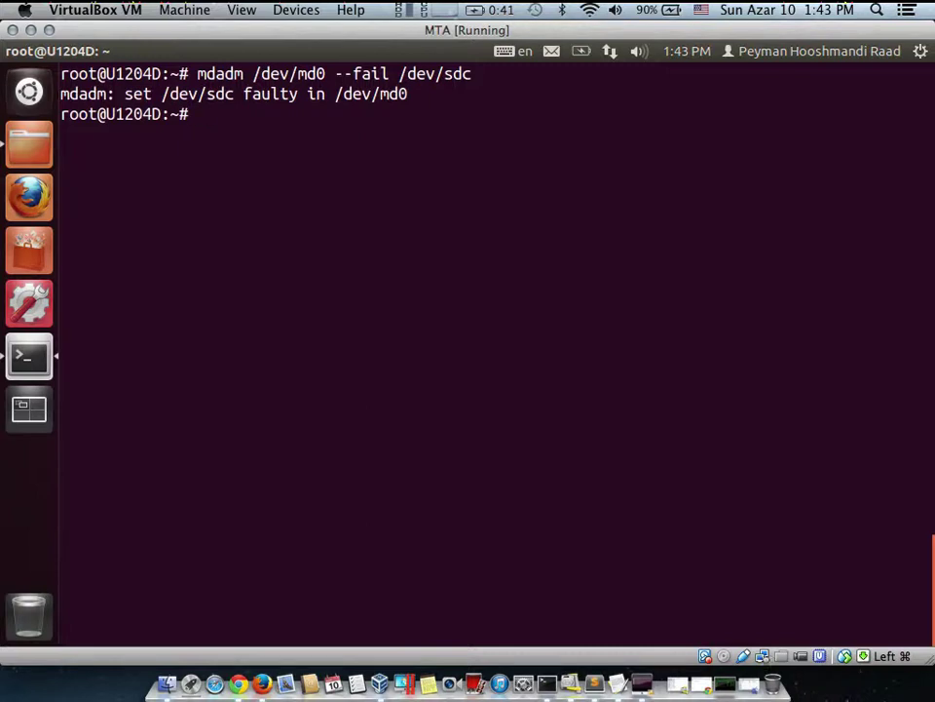
- Query the details of /dev/md0 again in a cleared terminal and examine the /dev/sde and /dev/sdc rows
type("mdadm --query --detail /dev/md0")
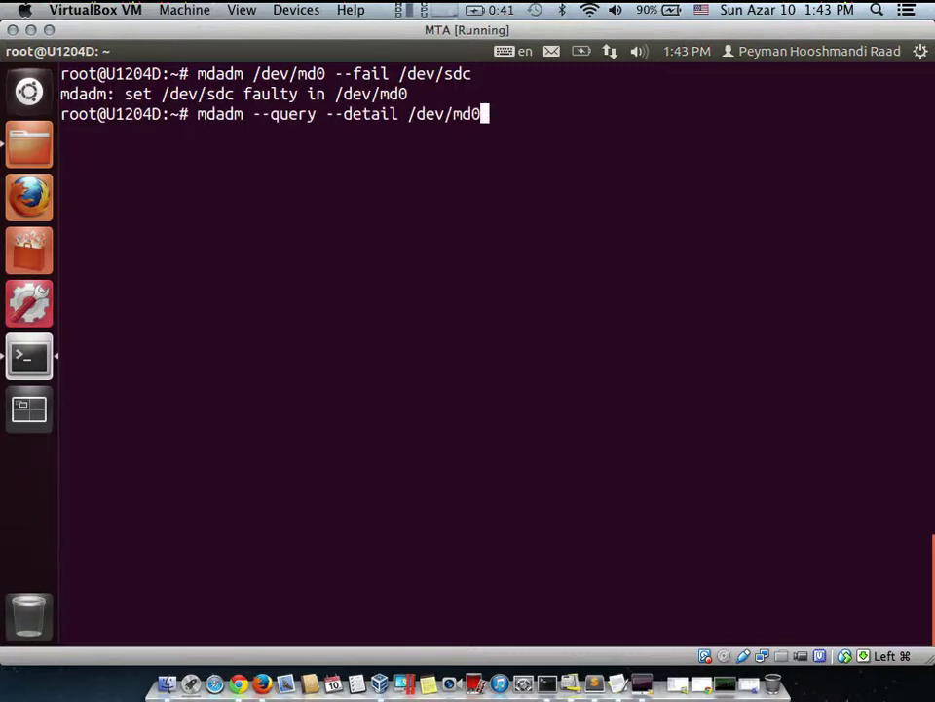
key("ctrl+l")
key("Return")
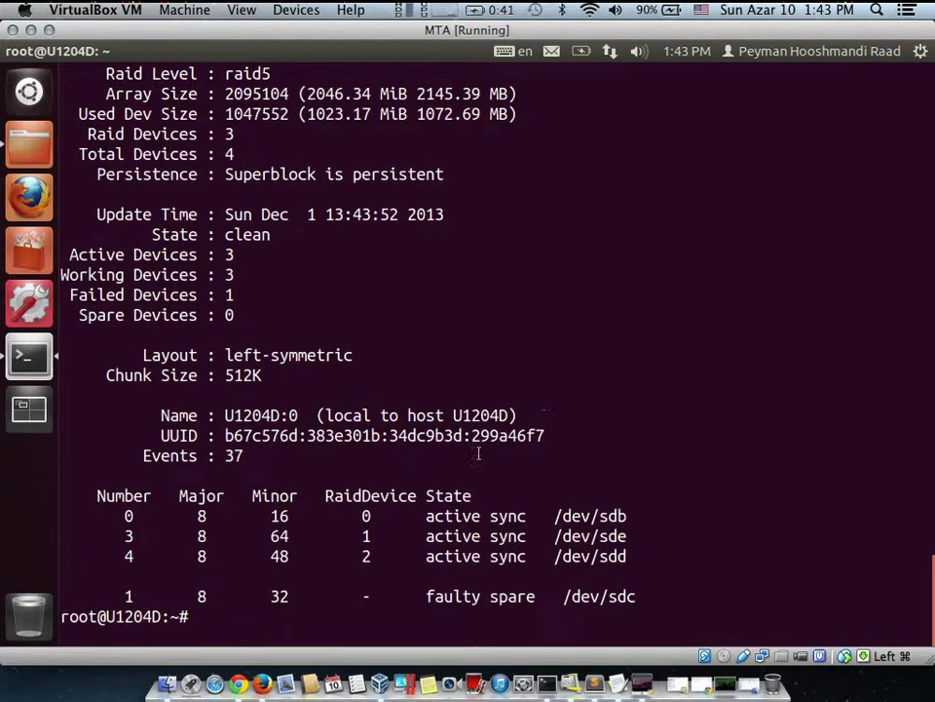
left_click_drag(629, 536, 98, 532)
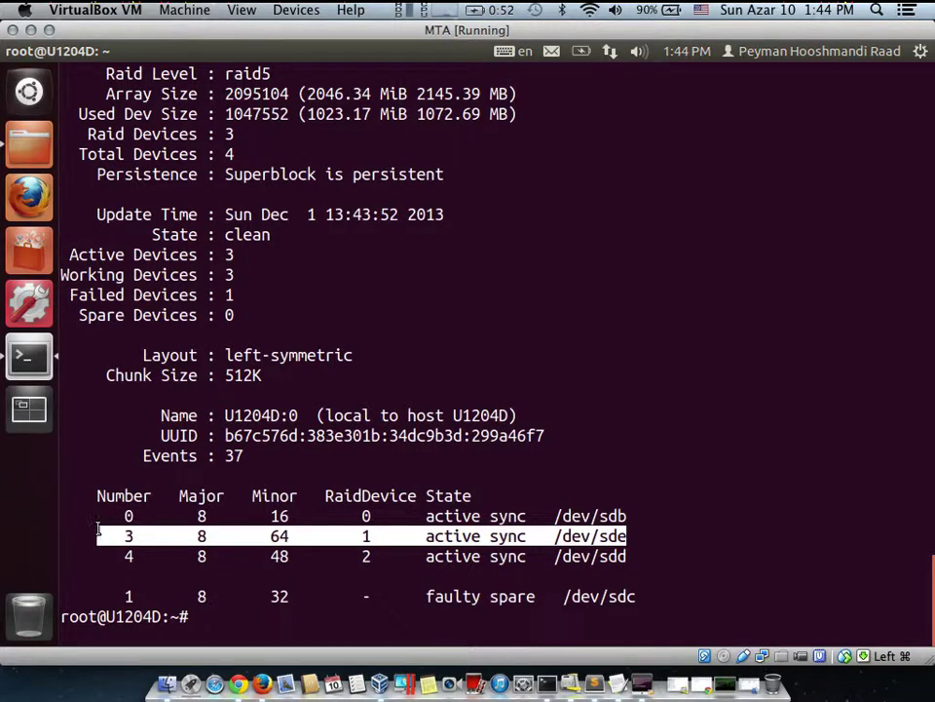
left_click_drag(664, 598, 497, 598)
left_click(514, 598)
double_click(514, 599)
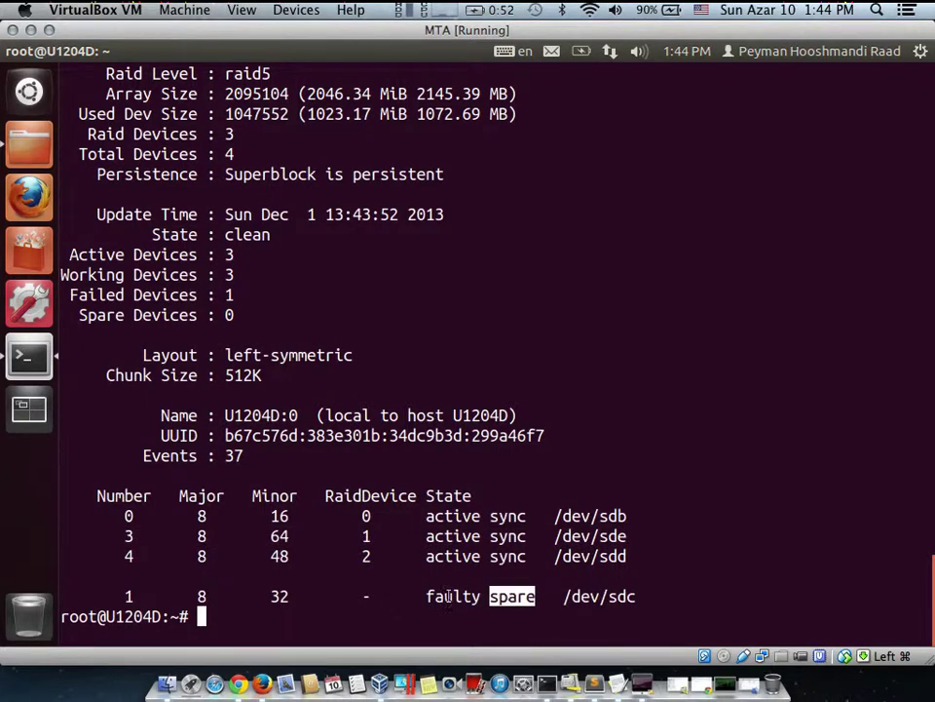
double_click(476, 597)
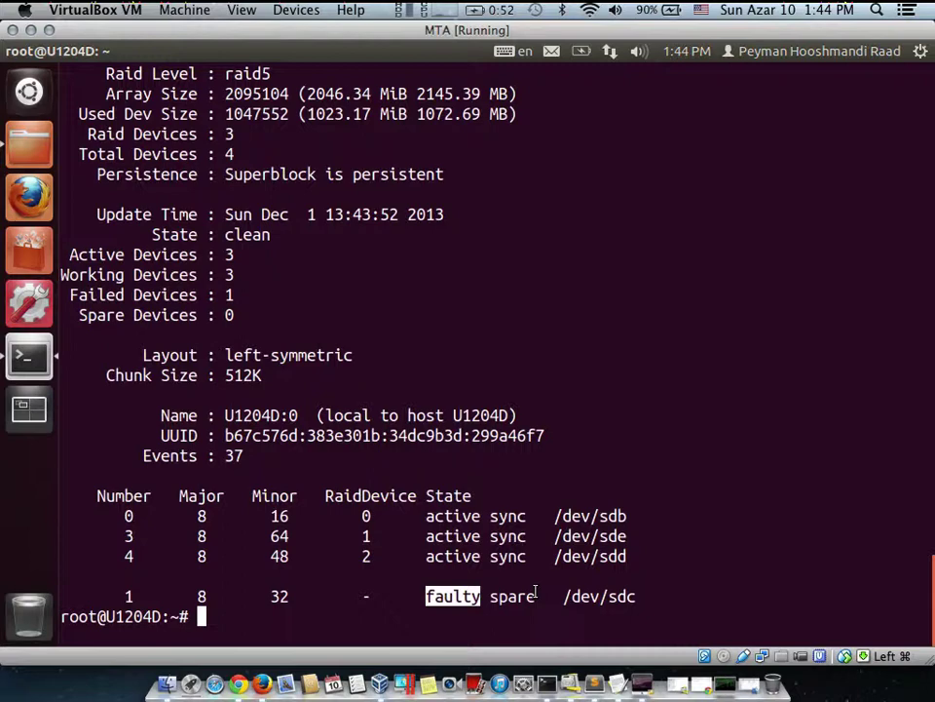
- Remove the failed /dev/sdc from /dev/md0 by running the previous mdadm command with --remove instead of --fail in a cleared terminal
key("ctrl+l")
type("mdadm /dev/md0 --fail /dev/sdc")
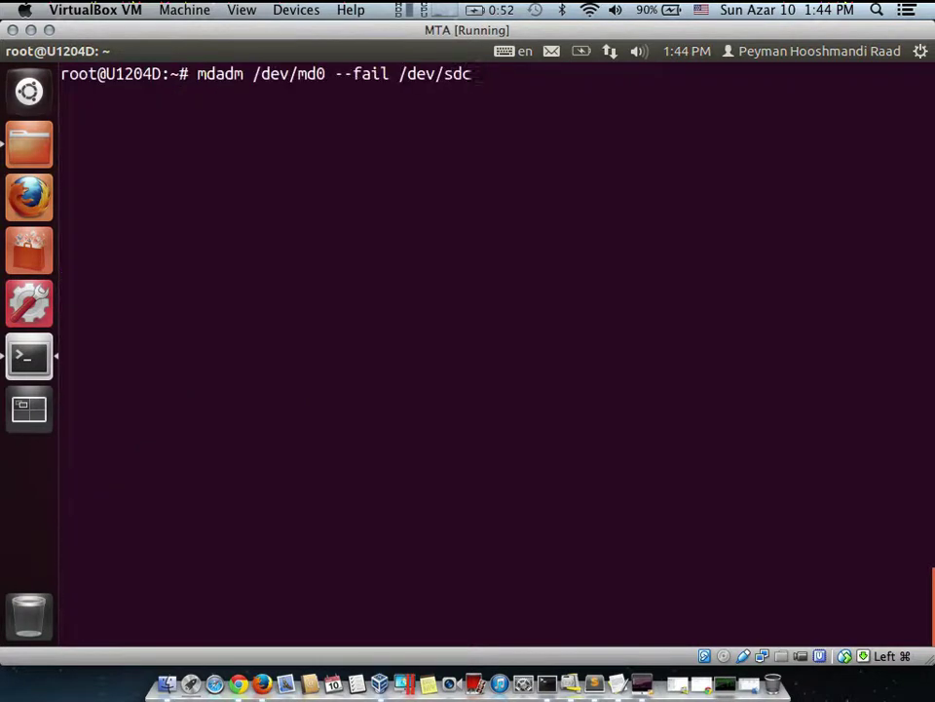
key("Left")
key("Left")
key("Left")
key("Left")
key("Left")
key("Left")
key("Left")
key("Left")
key("Left")
key("BackSpace")
key("BackSpace")
key("BackSpace")
key("BackSpace")
type("remove")
key("Return")
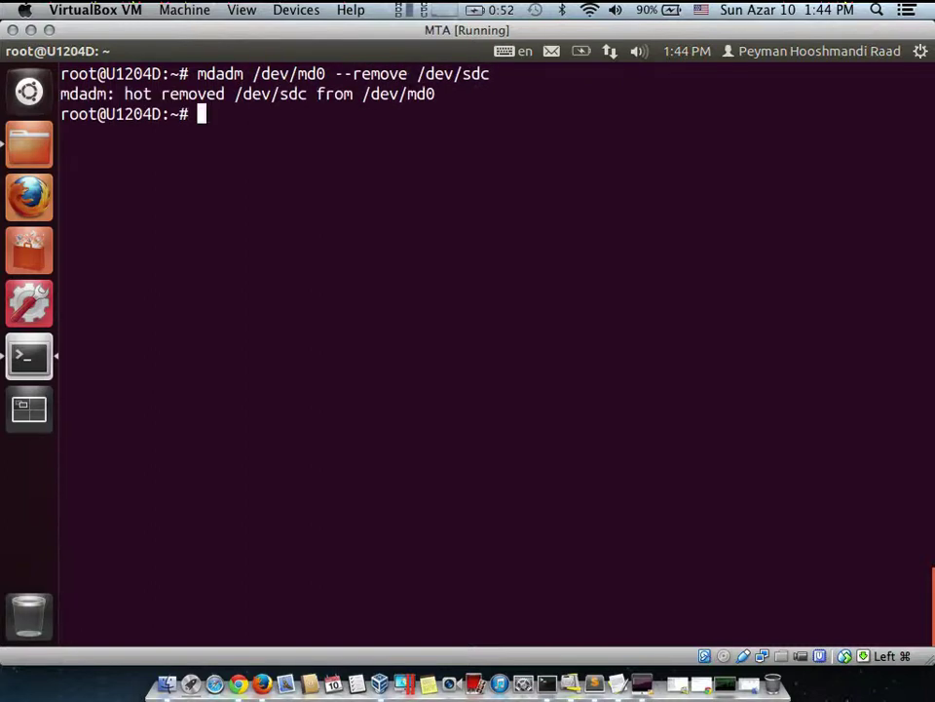
- Query the details of /dev/md0 to check the member devices after the removal
key("Up")
key("Up")
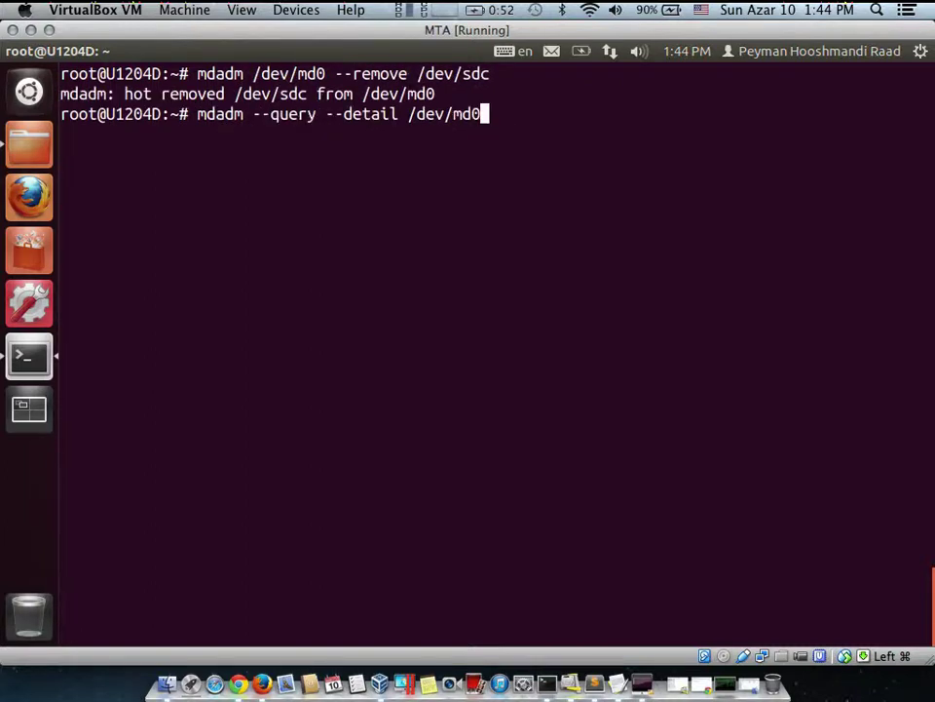
key("Return")
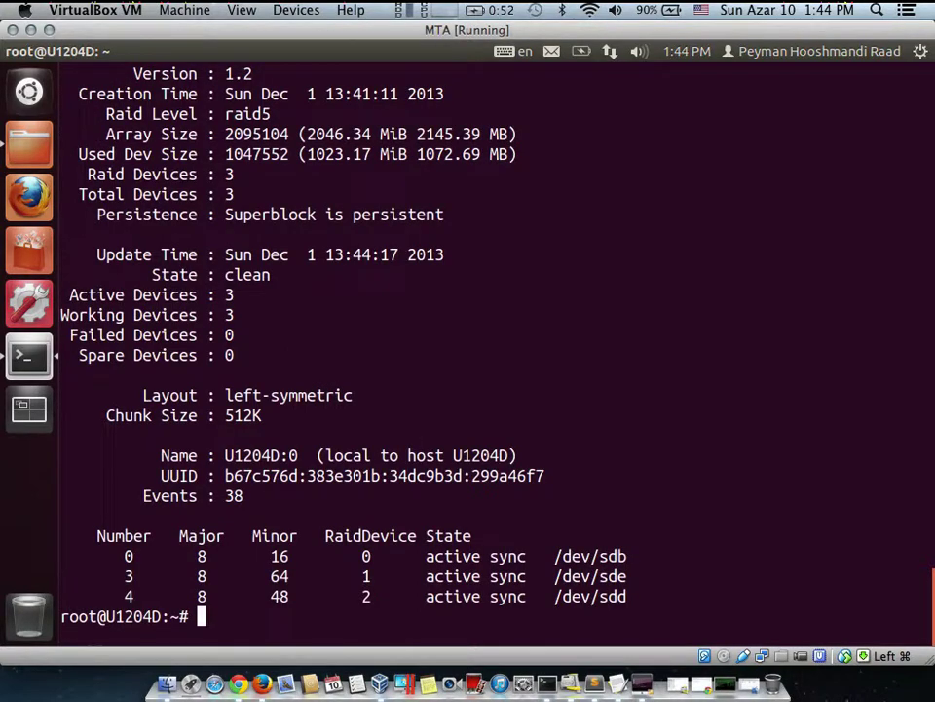
- Add /dev/sdc back to /dev/md0 by running the earlier mdadm command with --add instead of --remove in a cleared terminal
key("ctrl+l")
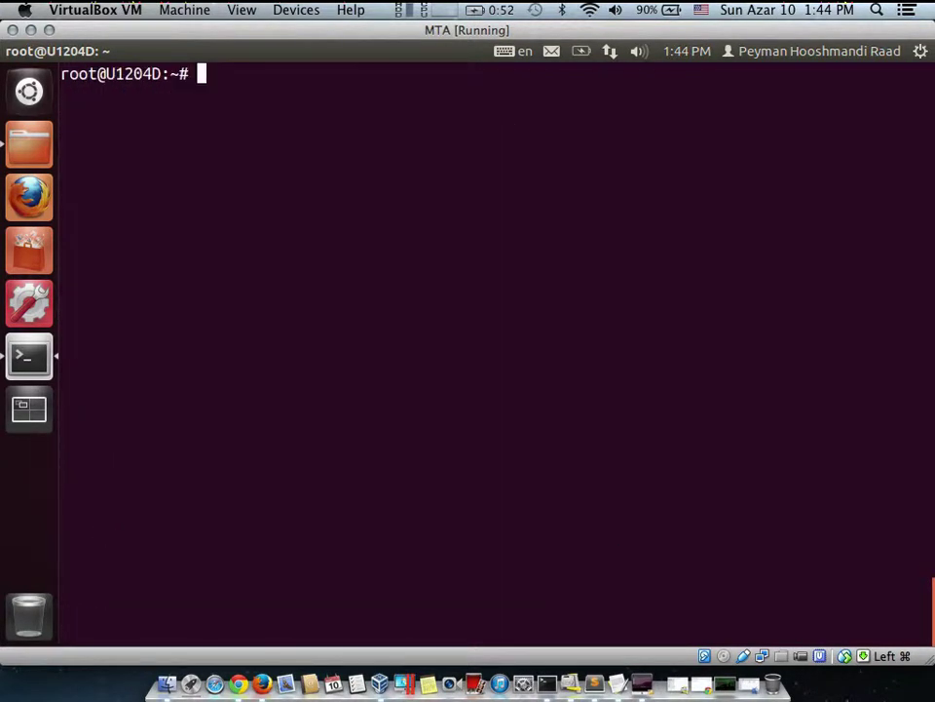
key("Up")
key("Up")
key("Down")
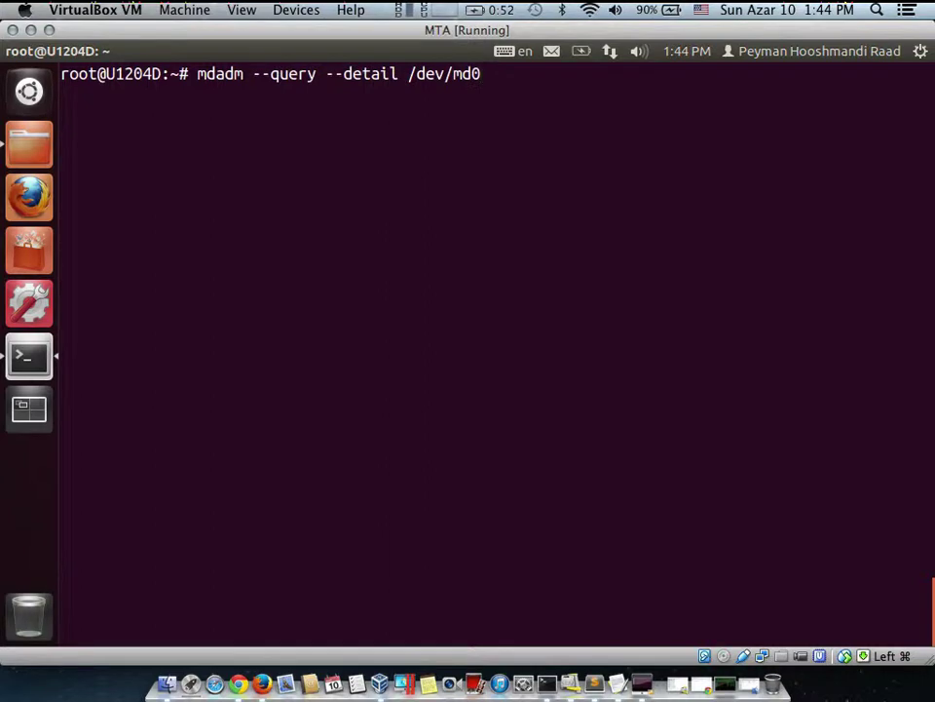
key("Left")
key("Left")
key("Left")
key("Left")
key("Left")
key("Left")
key("Left")
key("Left")
key("Left")
key("Up")
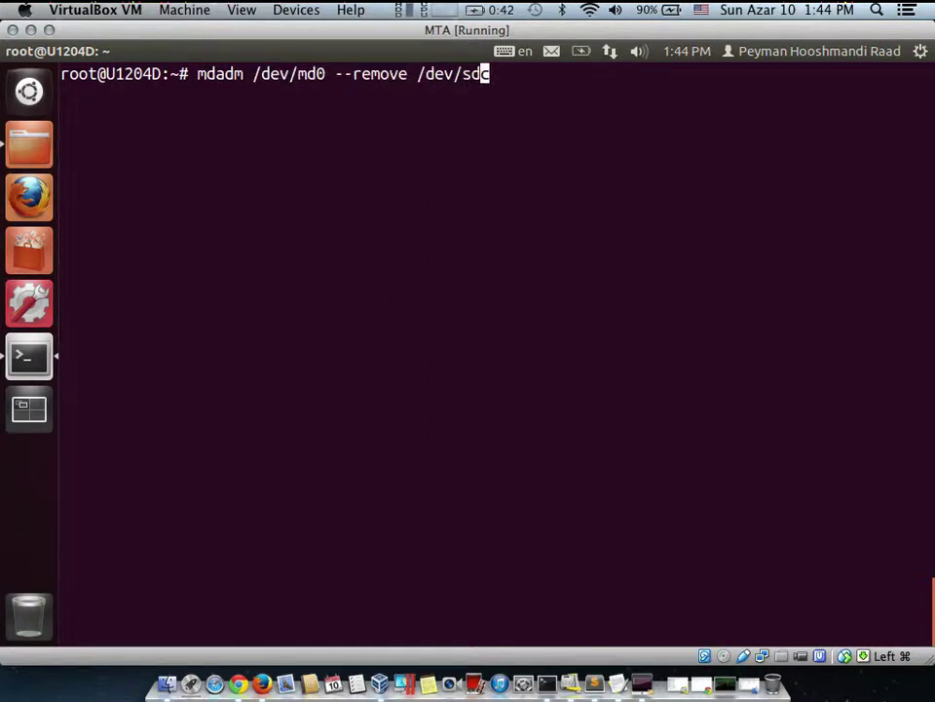
key("Left")
key("Left")
key("Left")
key("Left")
key("Left")
key("Left")
key("Left")
key("Left")
key("BackSpace")
key("BackSpace")
key("BackSpace")
key("BackSpace")
key("BackSpace")
key("BackSpace")
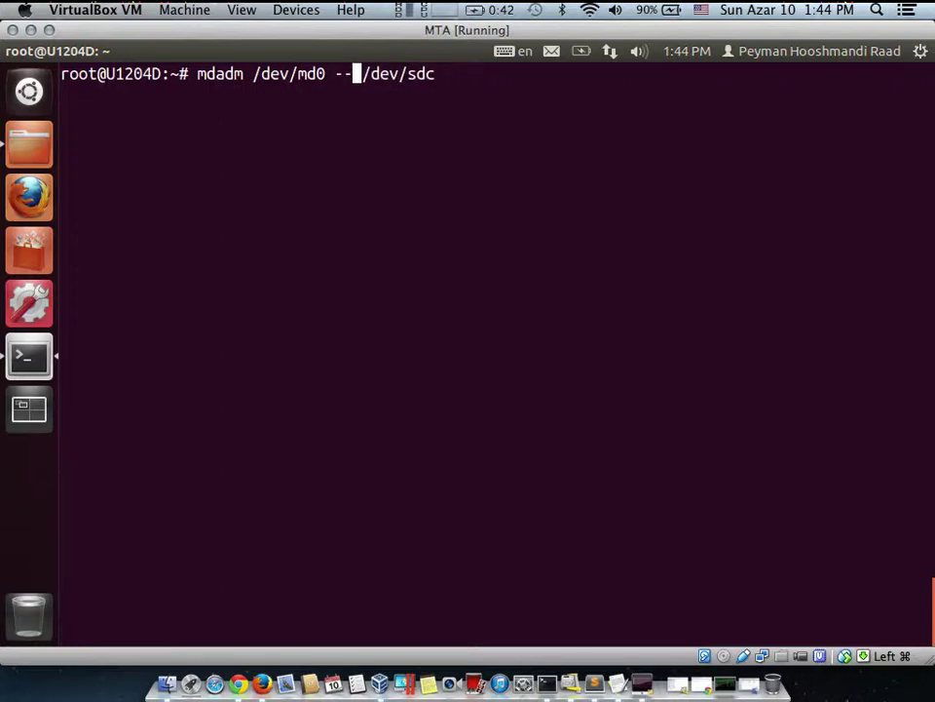
type("add")
key("Return")
- Query the details of /dev/md0 once more and examine the device table for the re-added /dev/sdc
key("Up")
key("Up")
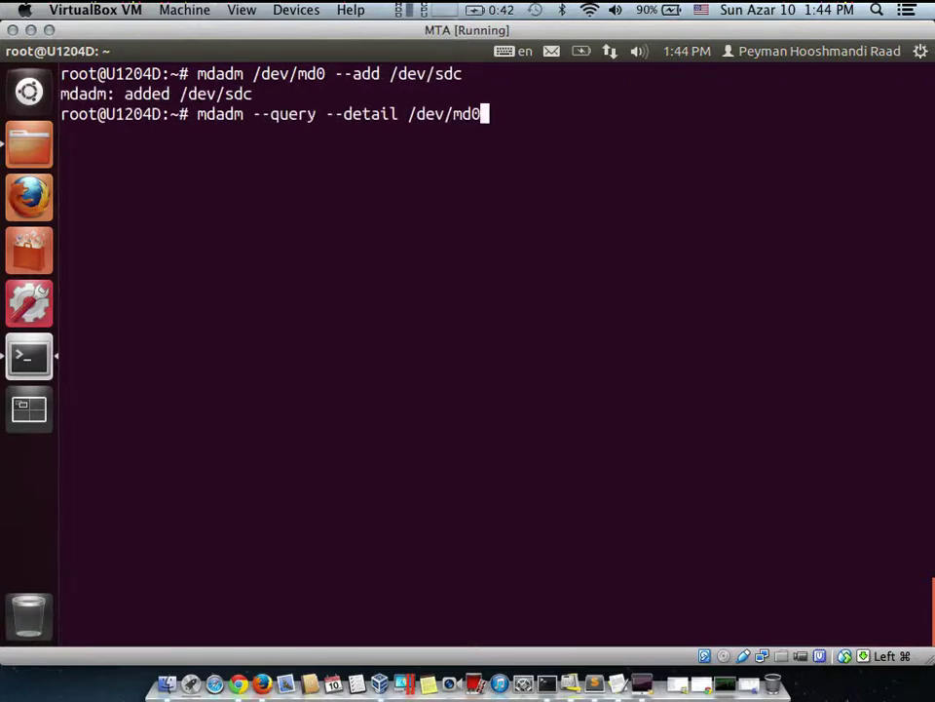
key("Up")
key("Down")
key("Return")
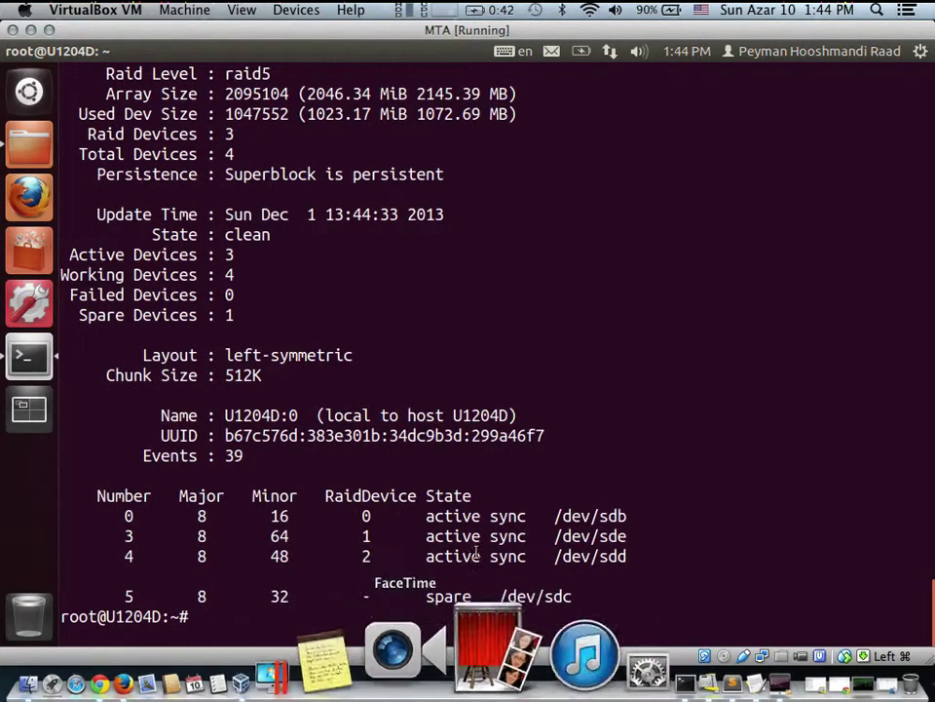
left_click_drag(576, 570, 549, 556)
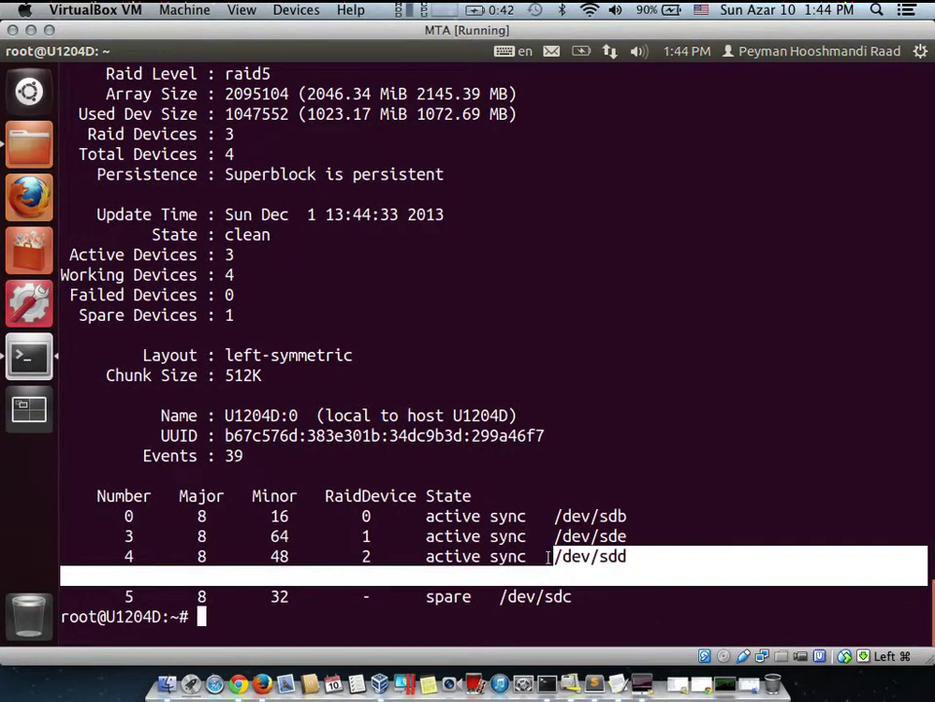
left_click(382, 407)
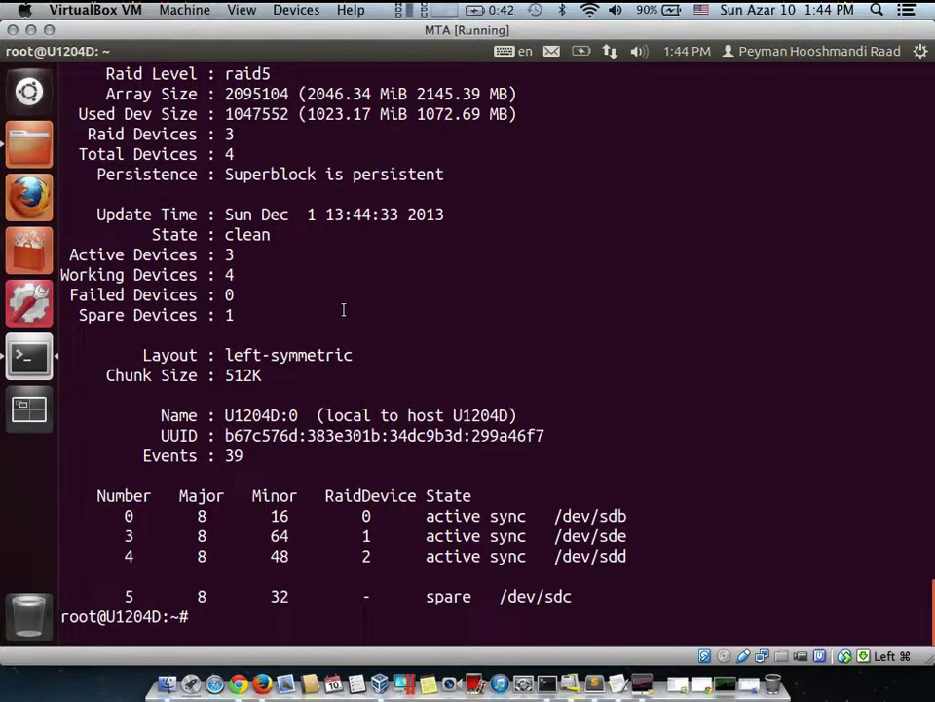
- List the contents of /mnt/ in a cleared terminal and show the mounted file systems with df -h
key("ctrl+l")
type("ls /mnt/")
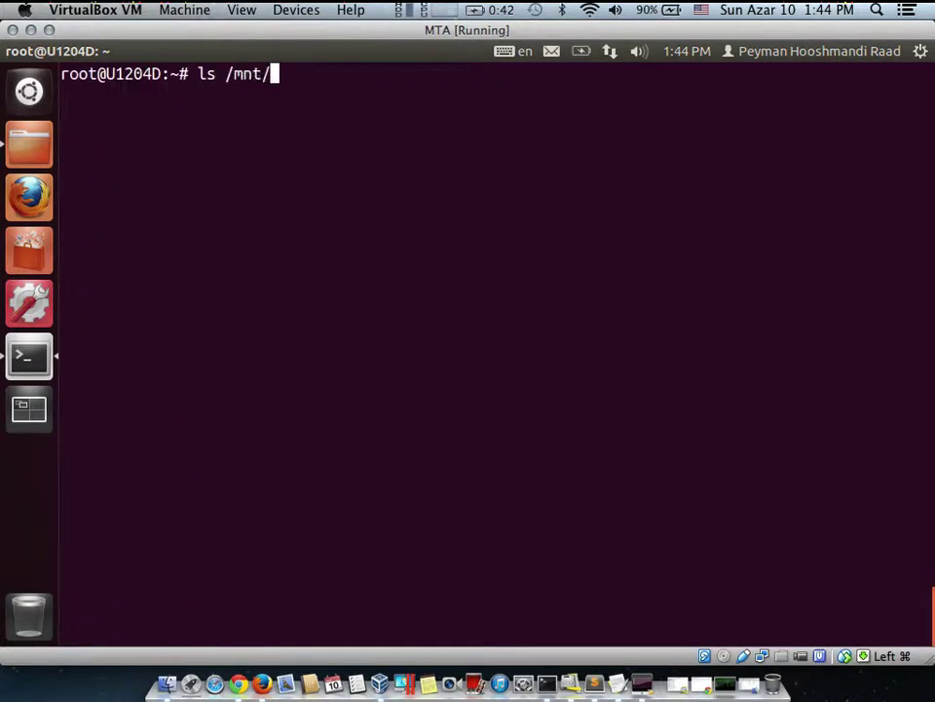
key("Return")
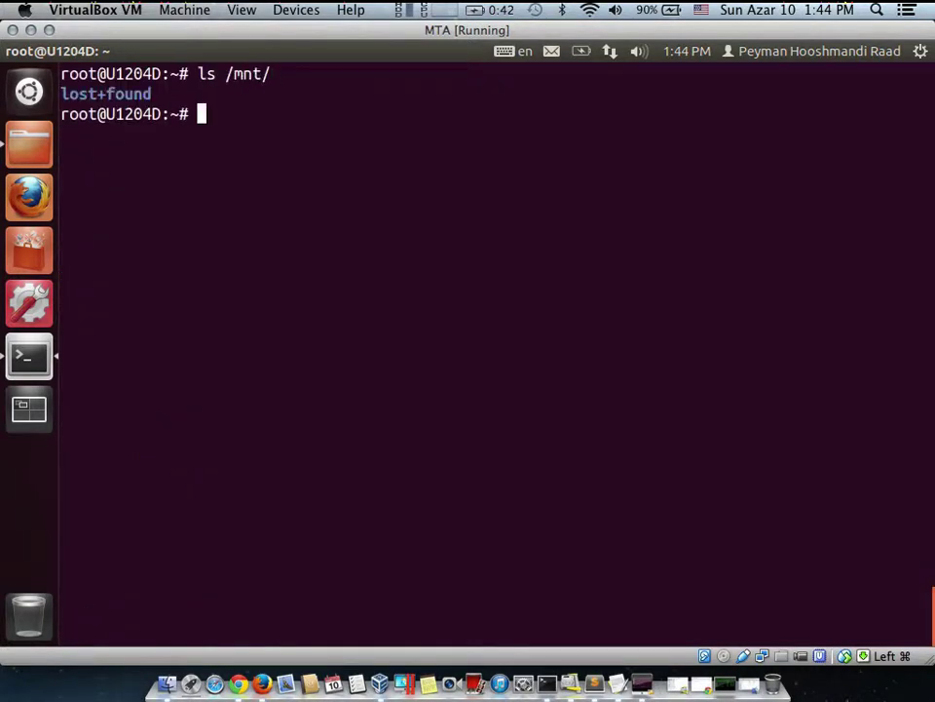
type("df -h")
key("Return")
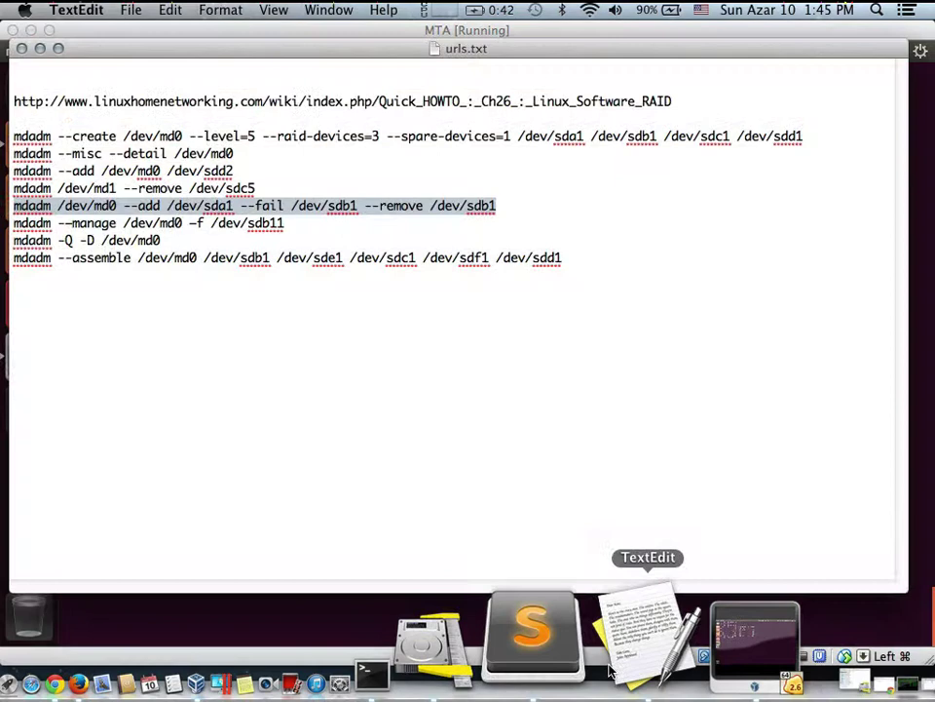
- Switch to TextEdit, close the urls.txt notes and return to the virtual machine's terminal
left_click(616, 667)
left_click(23, 51)
left_click(432, 305)
- Shut down the Ubuntu virtual machine with the init 0 command
type("init ")
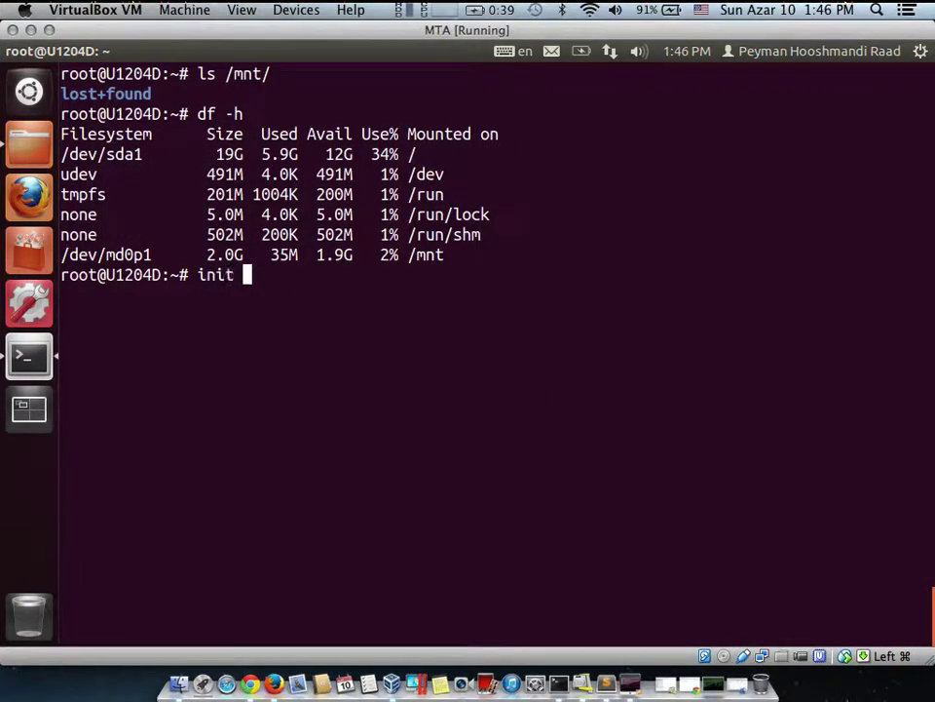
type("0")
key("Return")
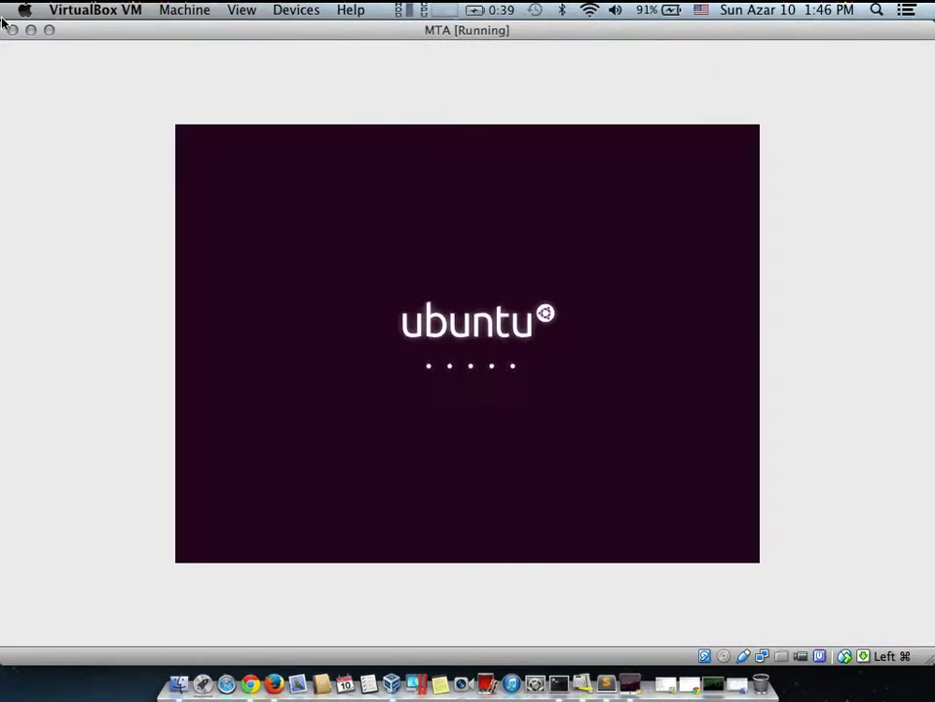
- Close the MTA virtual machine window and the Firefox window holding the RAID pages
left_click(13, 30)
left_click(550, 192)
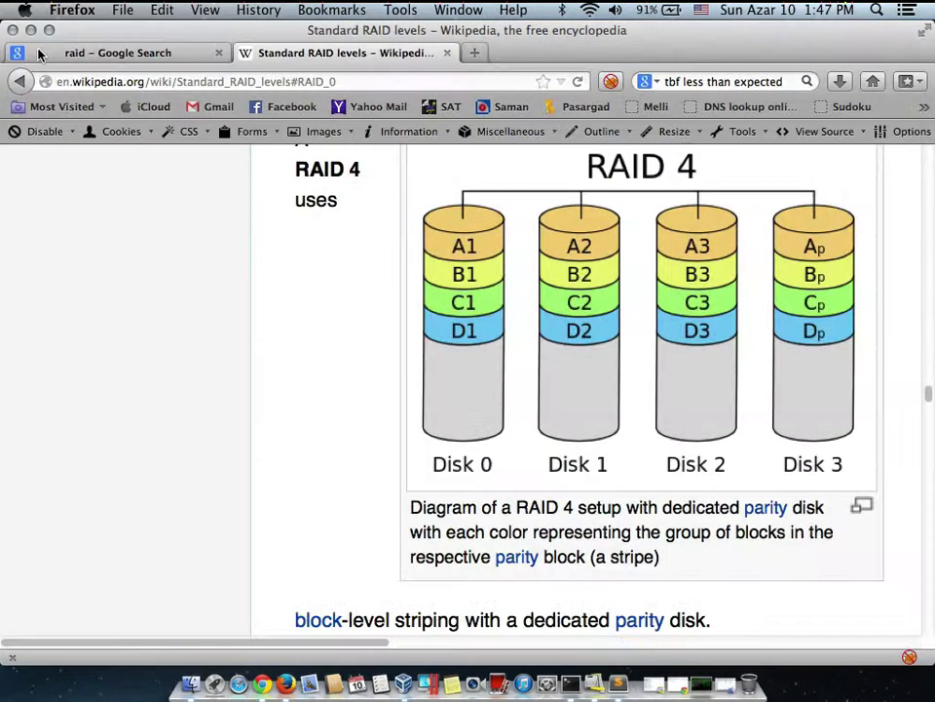
left_click(35, 52)
left_click(14, 29)
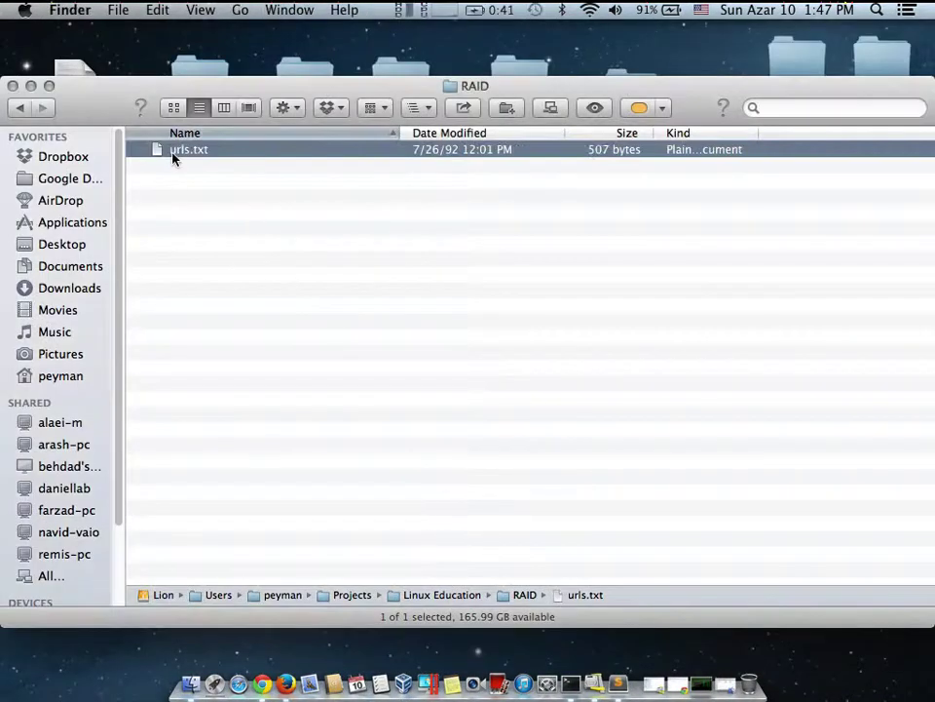
- Copy urls.txt from the RAID folder to the desktop below the tc folder and close the Finder window
left_click_drag(164, 87, 485, 107)
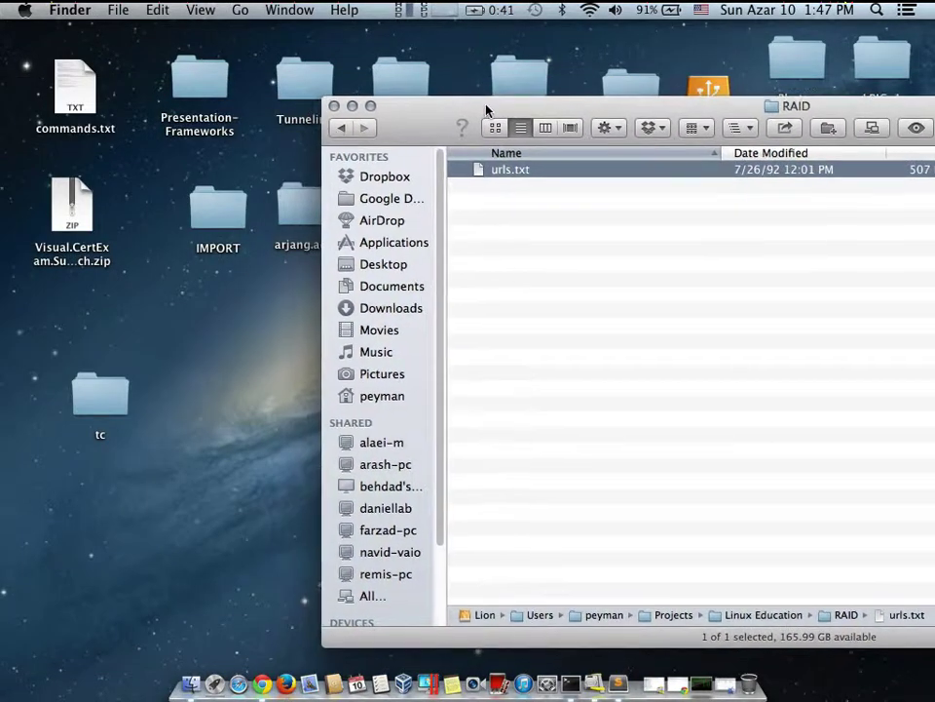
left_click_drag(477, 176, 391, 142)
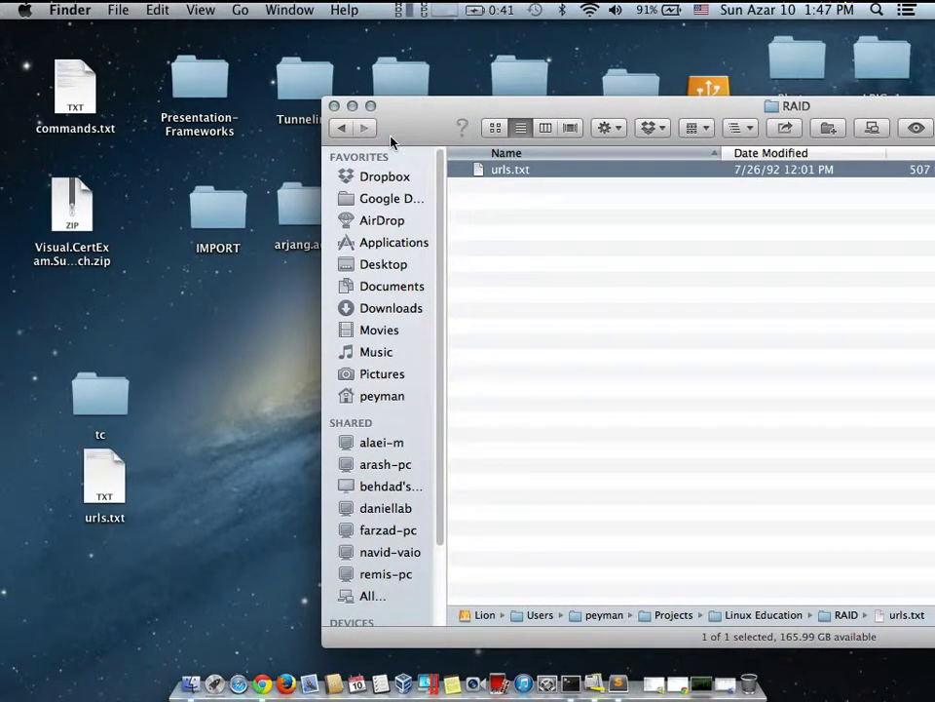
left_click(334, 105)
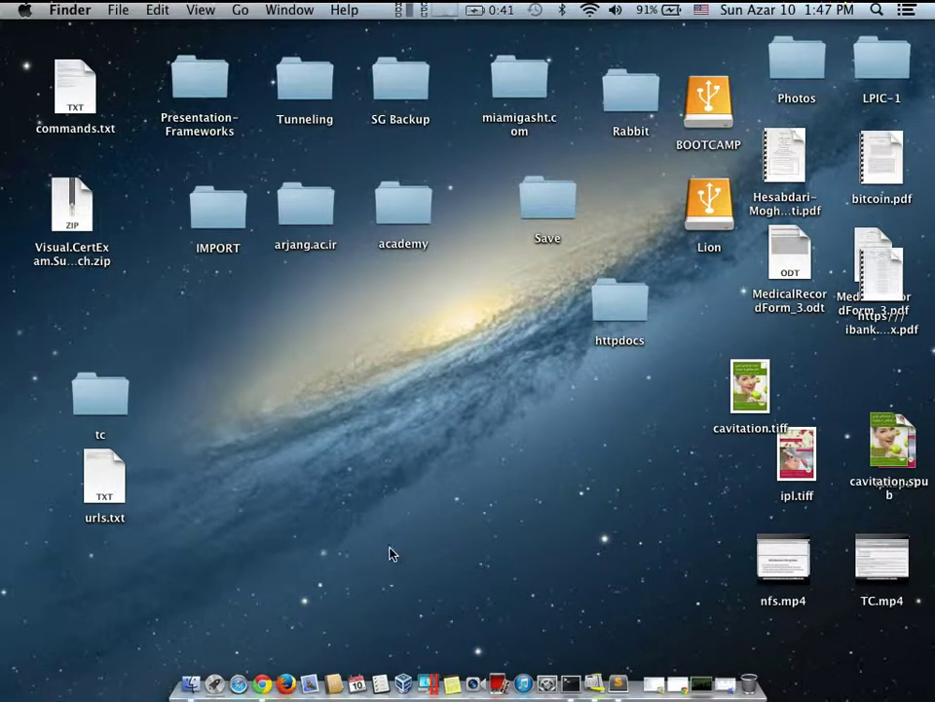
key("a")
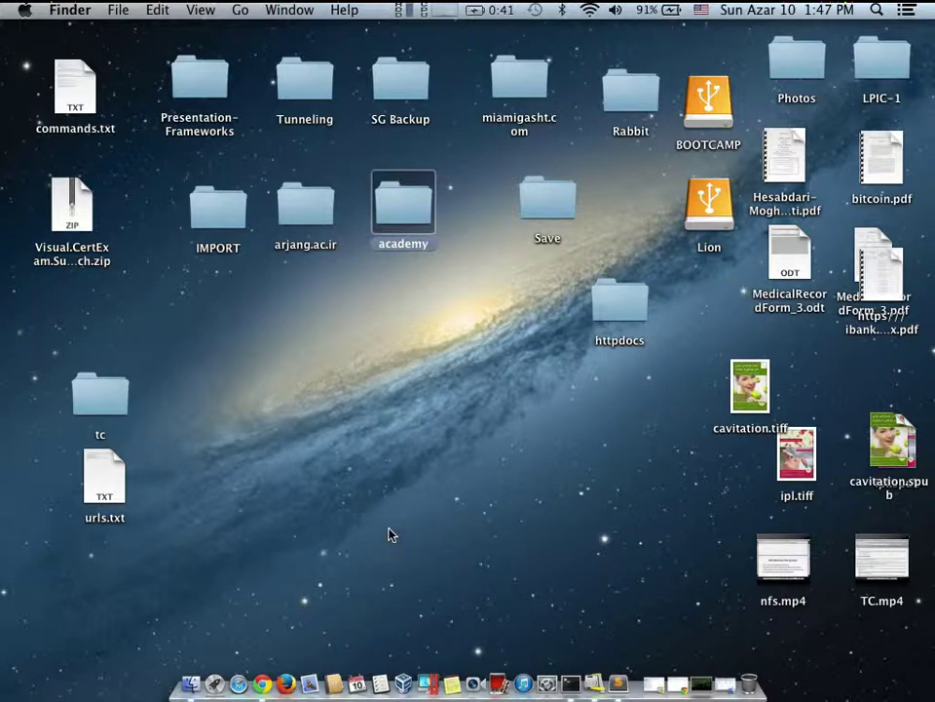
left_click(348, 428)
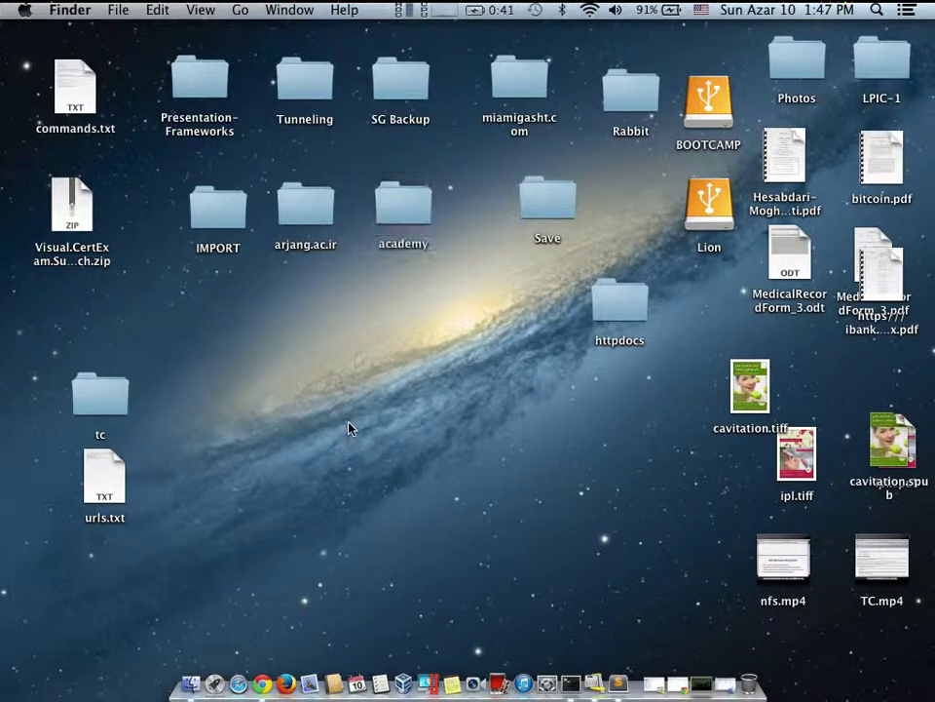